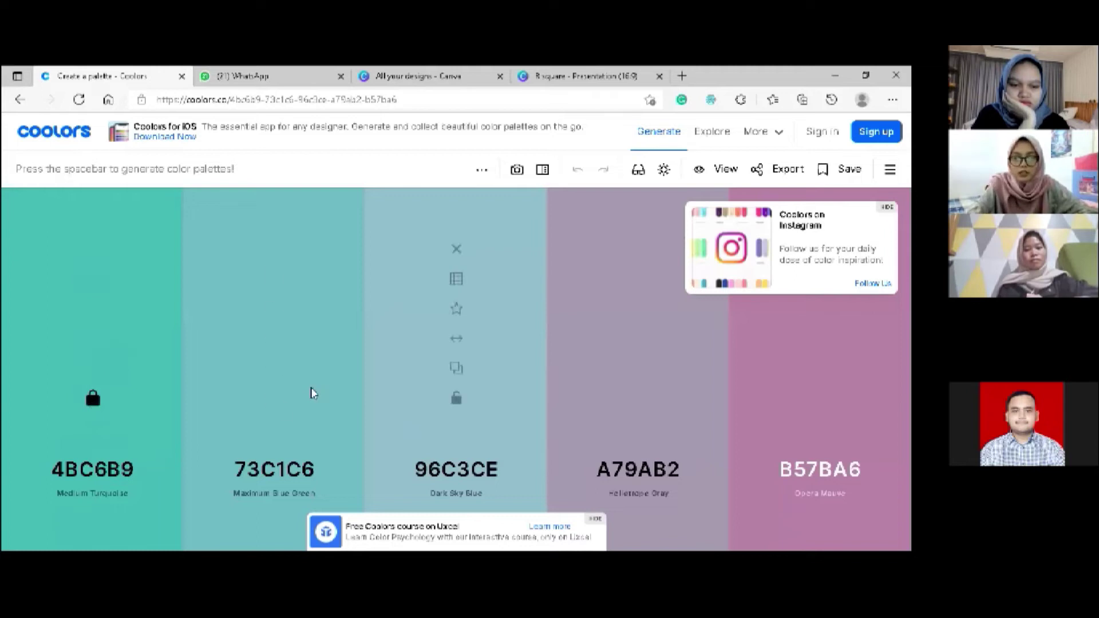
Lock the B57BA6 colour and generate several new palettes around the two locked colours
click(819, 397)
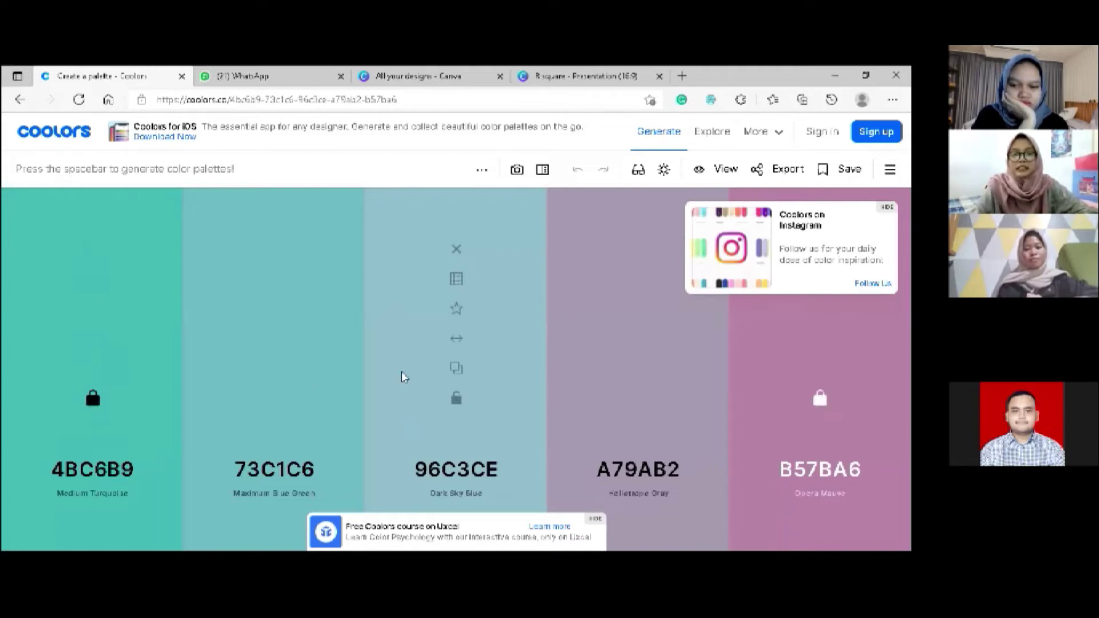
key(space)
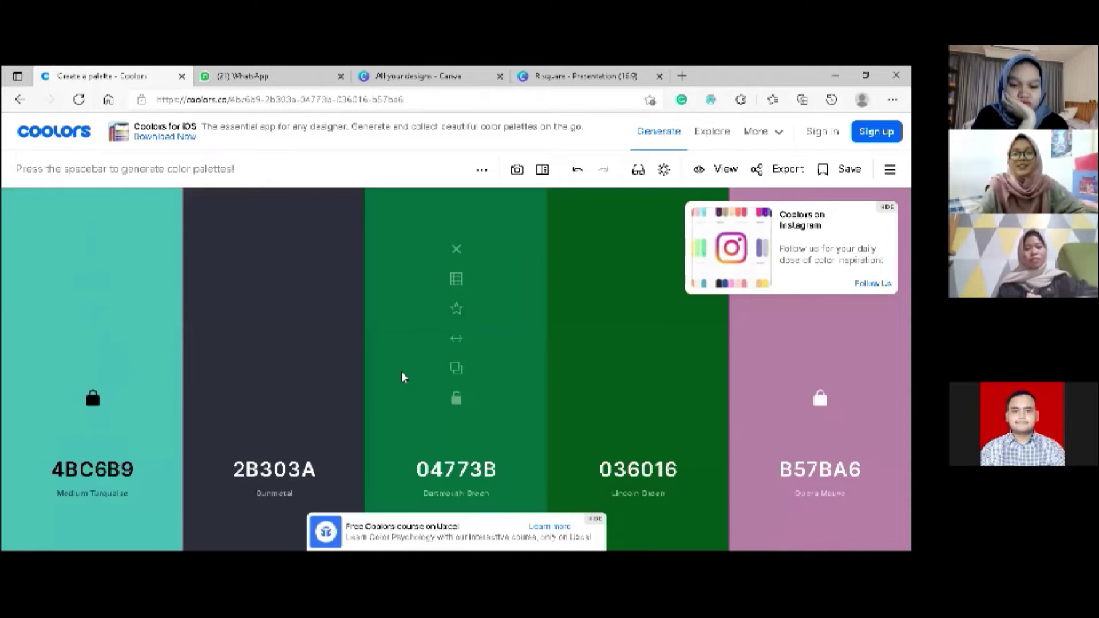
key(space)
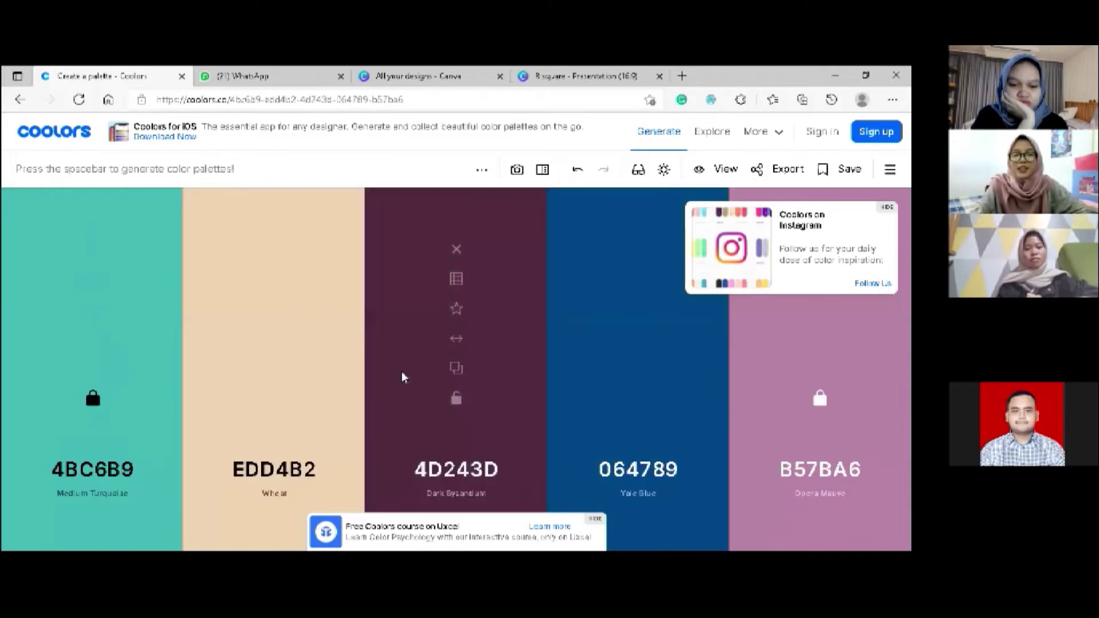
key(space)
key(space)
key(space)
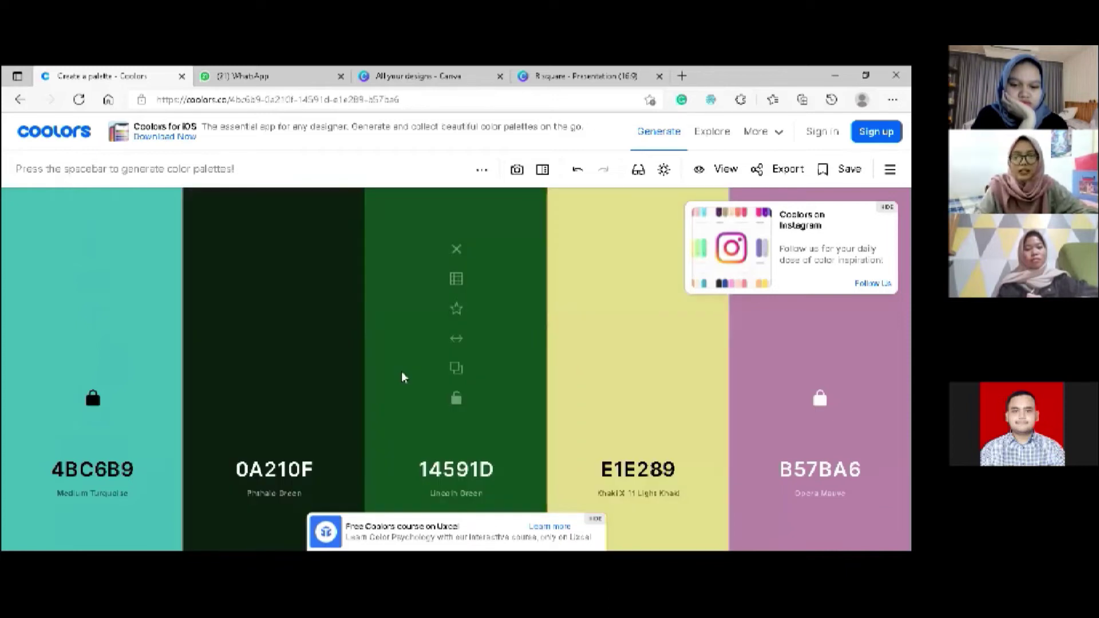
Generate more palettes, step back and forth through the palette history, and return to the Coolors home page
key(space)
key(ctrl+z)
key(ctrl+y)
key(space)
key(ctrl+z)
key(ctrl+y)
key(space)
key(ctrl+z)
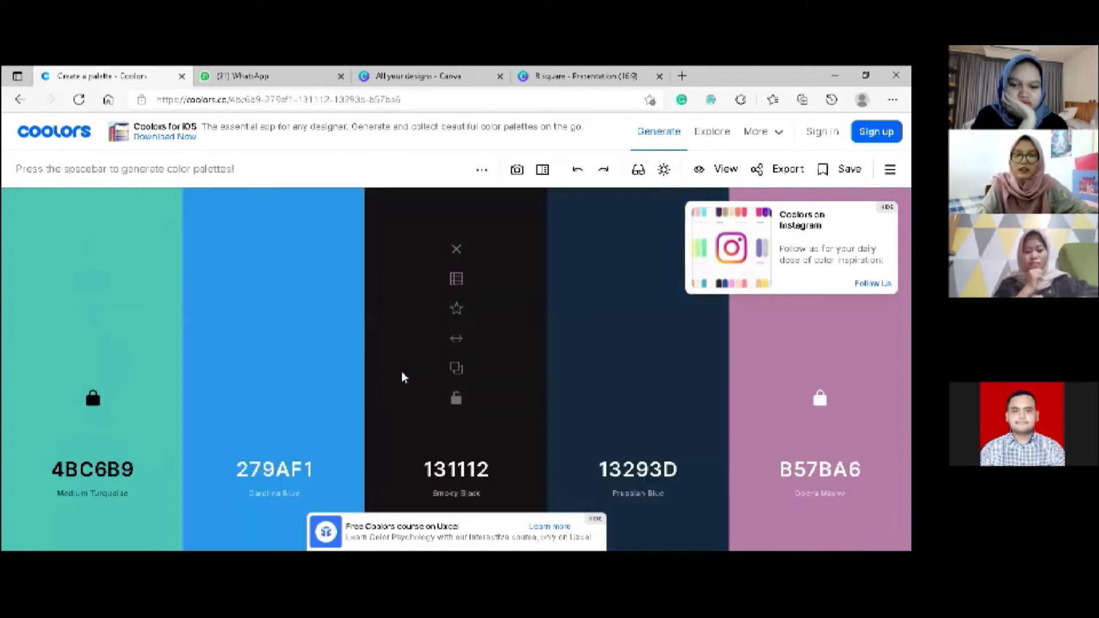
key(ctrl+y)
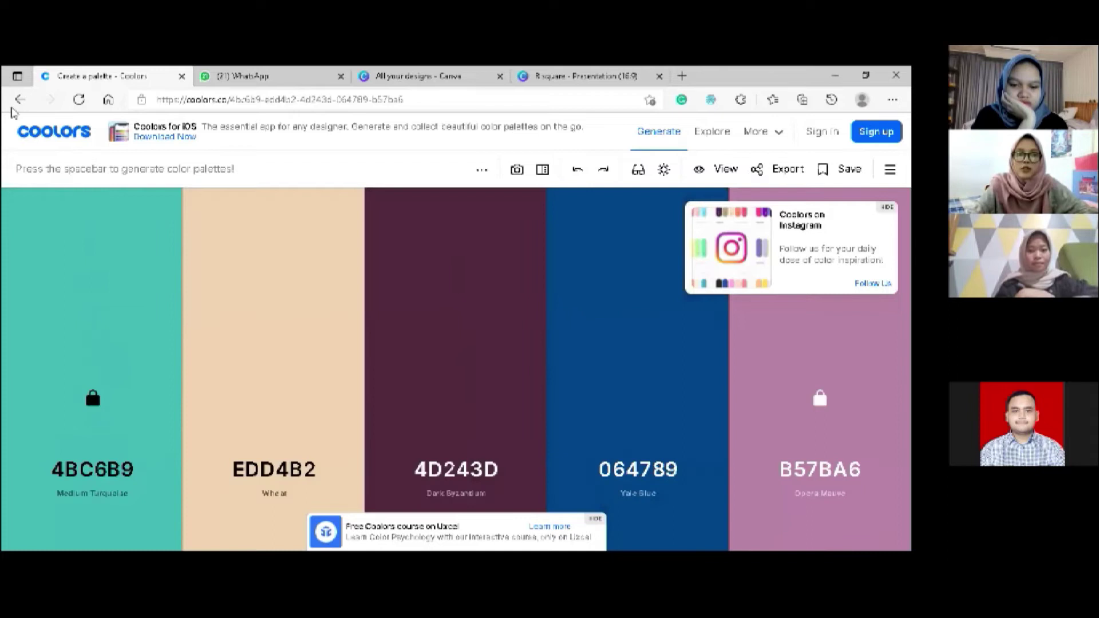
click(66, 134)
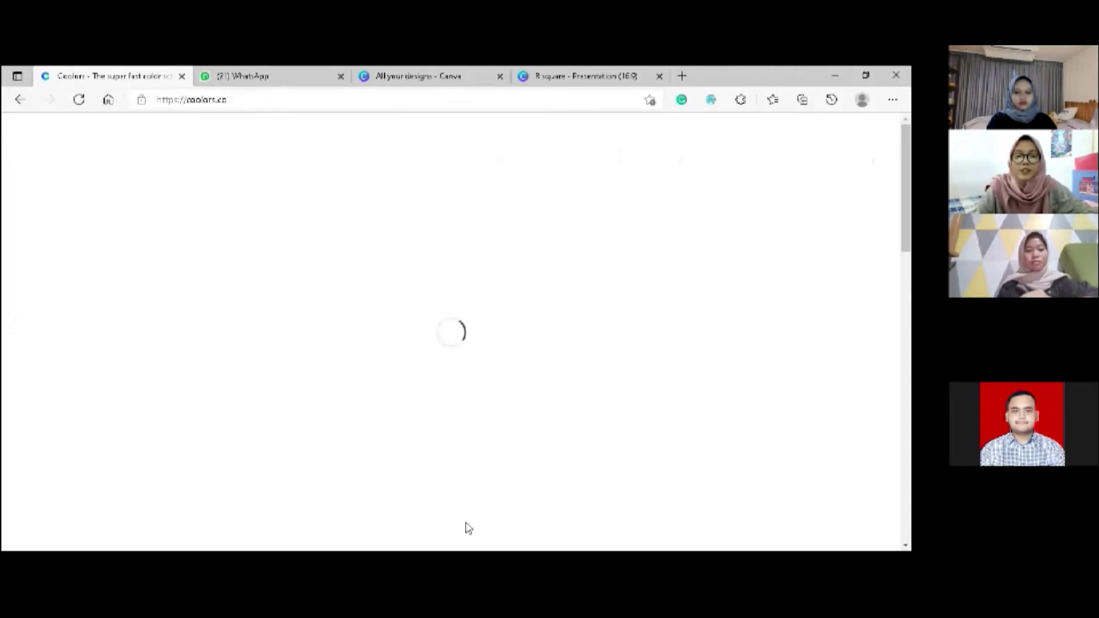
Switch to Photoshop, view the Fun.png palette and close the blank Untitled-2 document
key(alt+Tab)
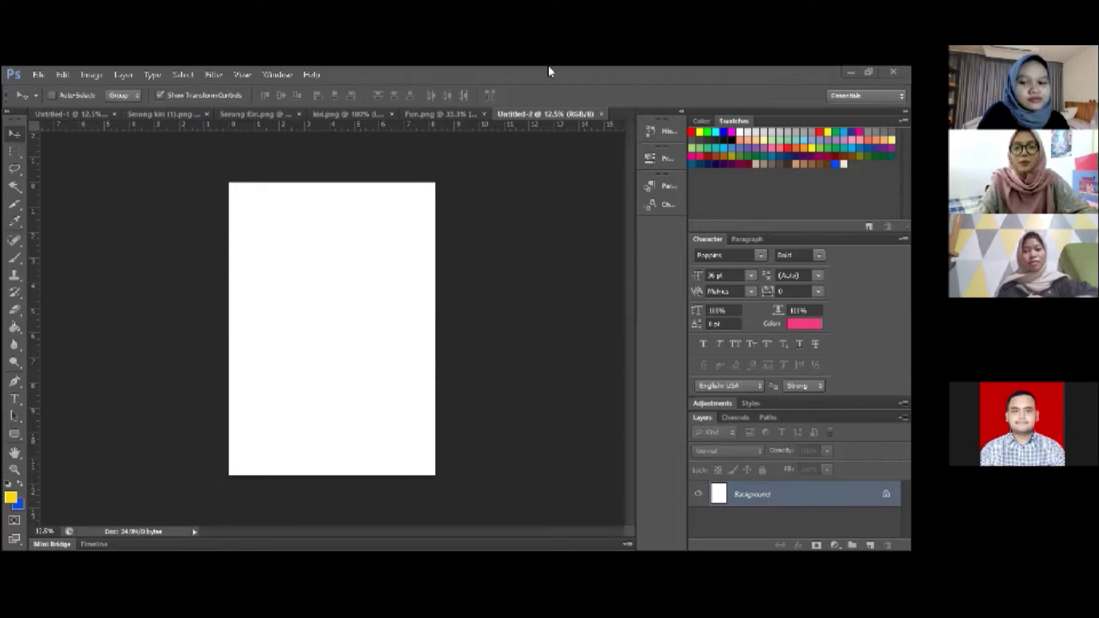
click(433, 117)
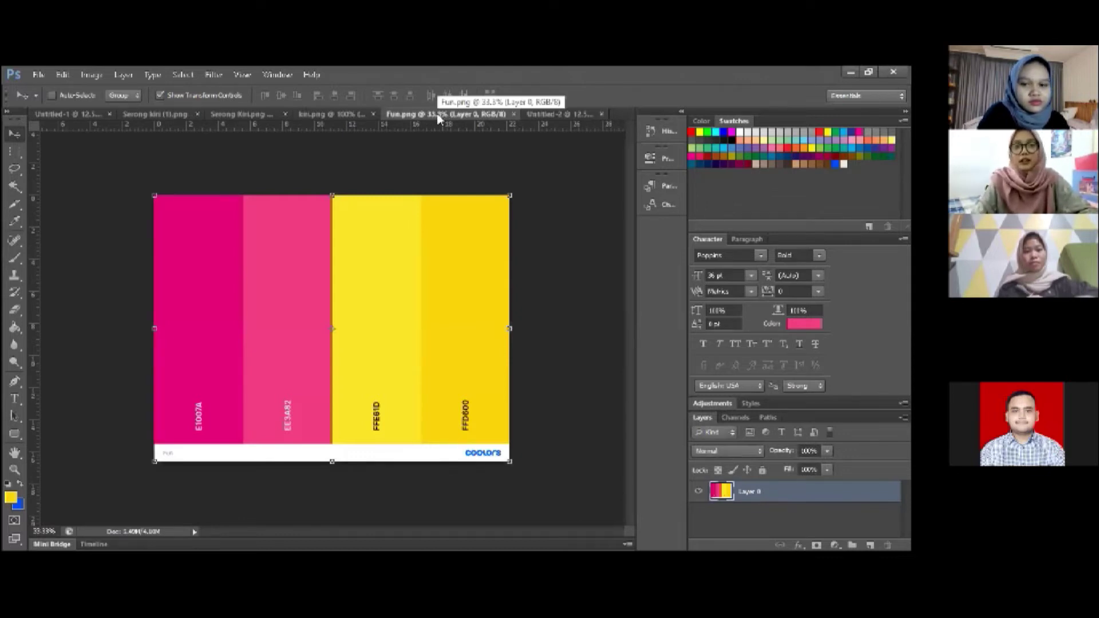
click(544, 113)
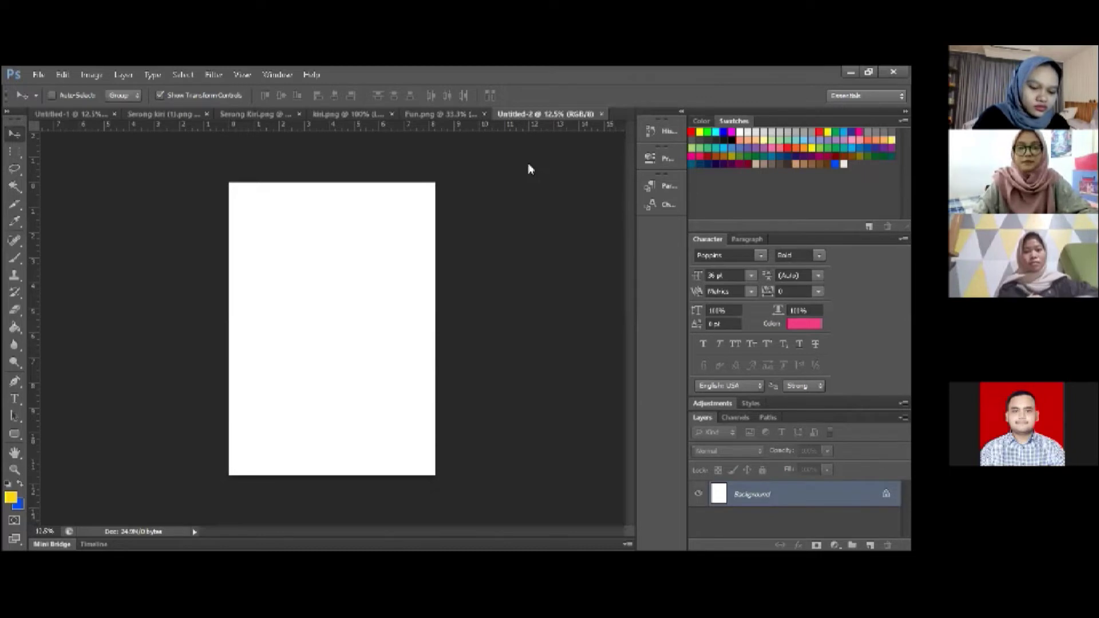
click(601, 114)
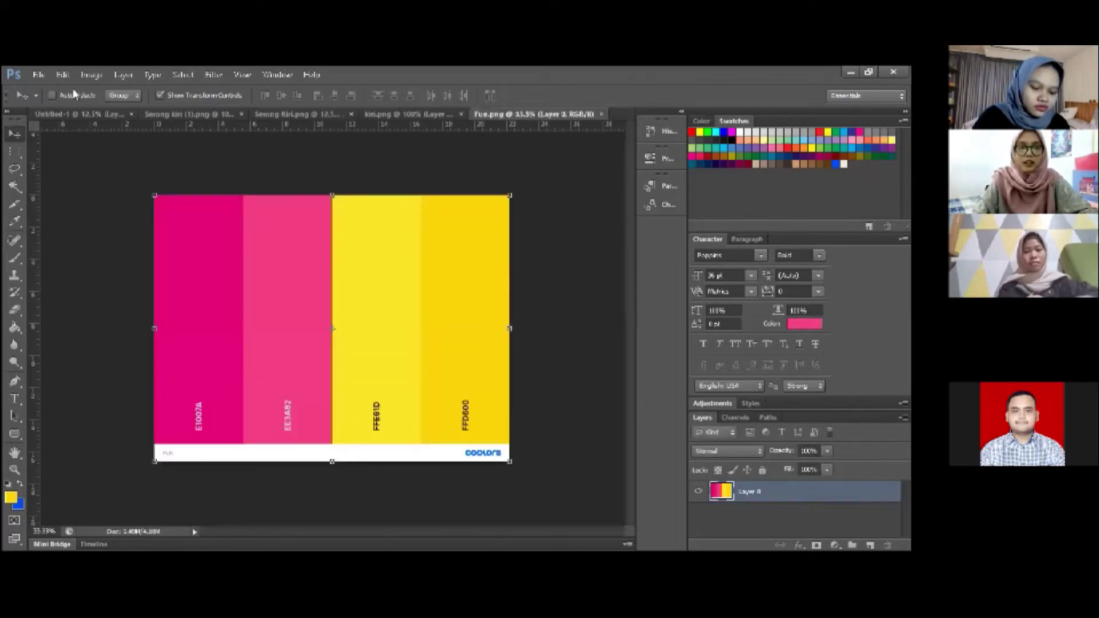
click(38, 75)
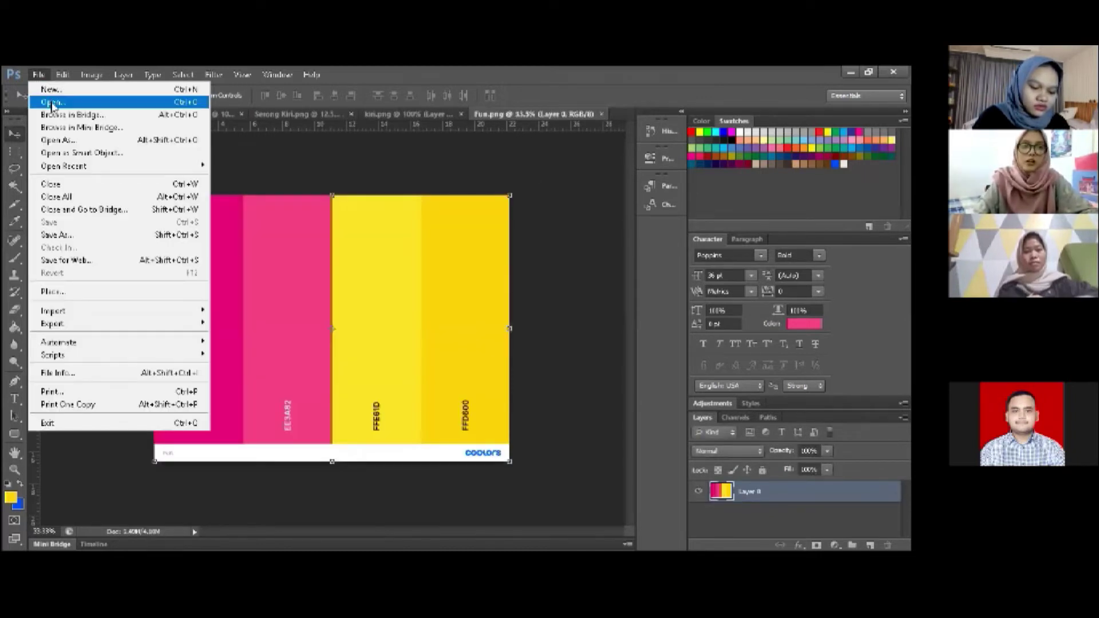
click(52, 103)
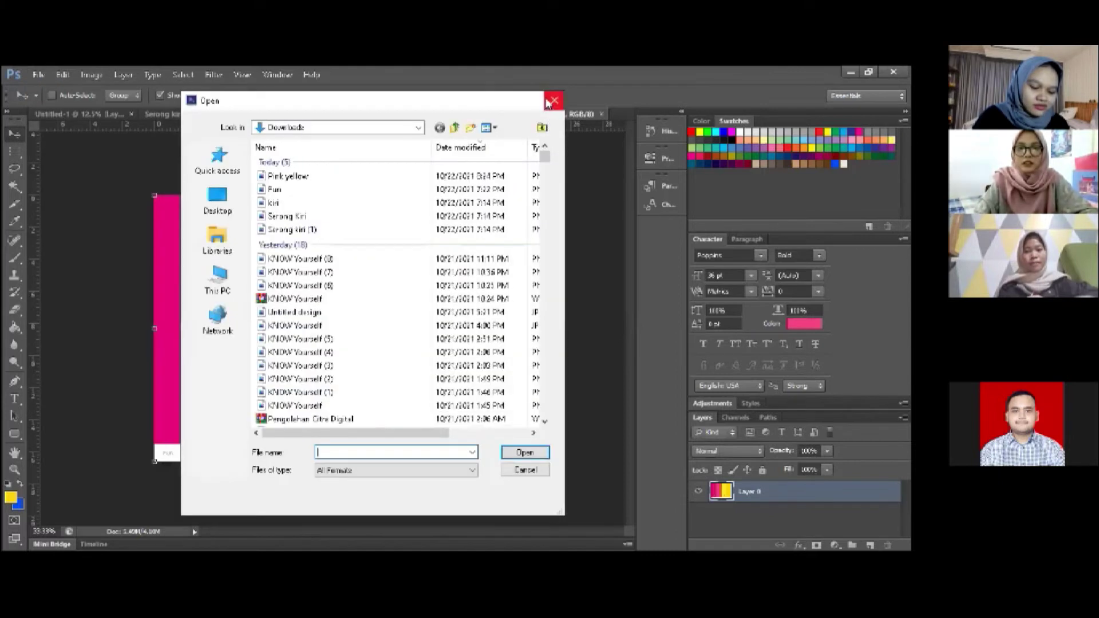
click(552, 101)
Create a new blank portrait document with the preset settings
click(38, 74)
click(57, 90)
click(430, 178)
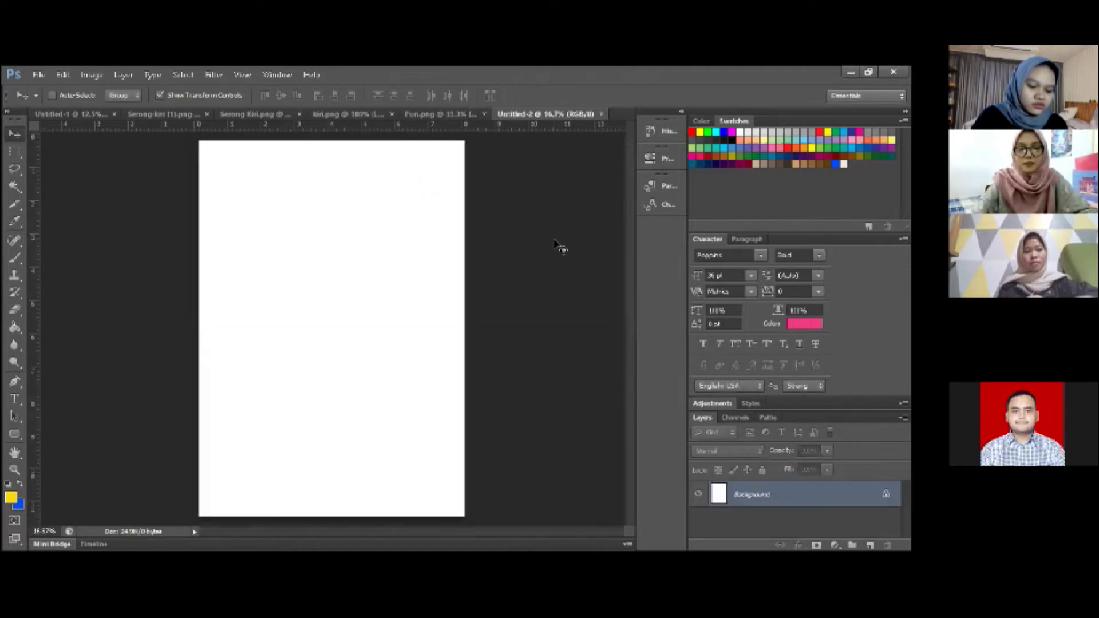
key(ctrl+minus)
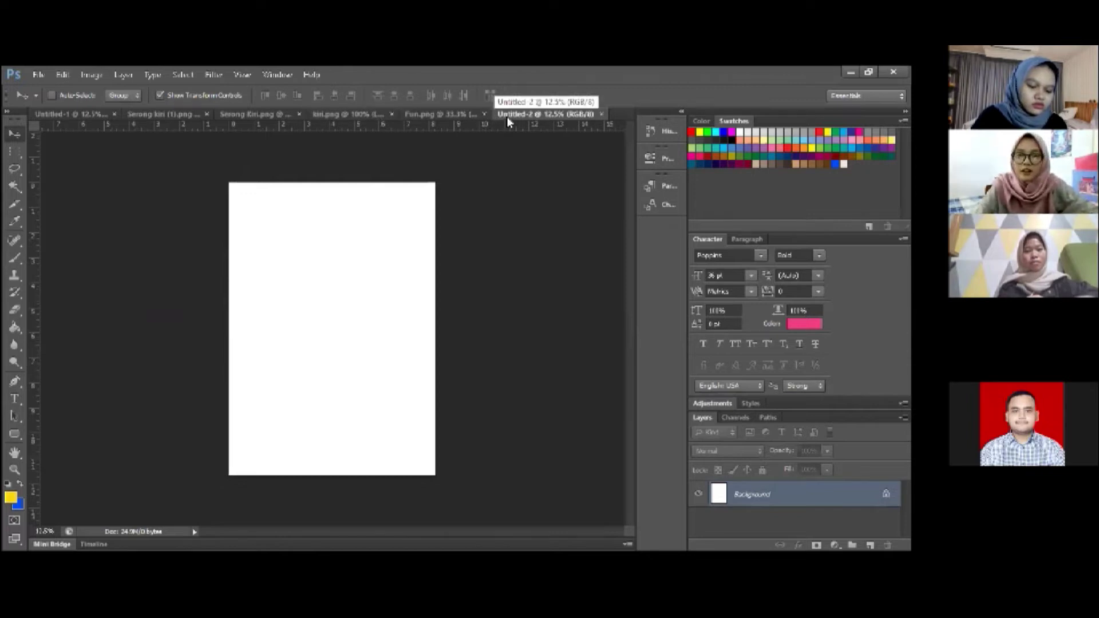
Set the foreground colour to the palette yellow ffd600 with the Fun.png palette as reference
click(433, 115)
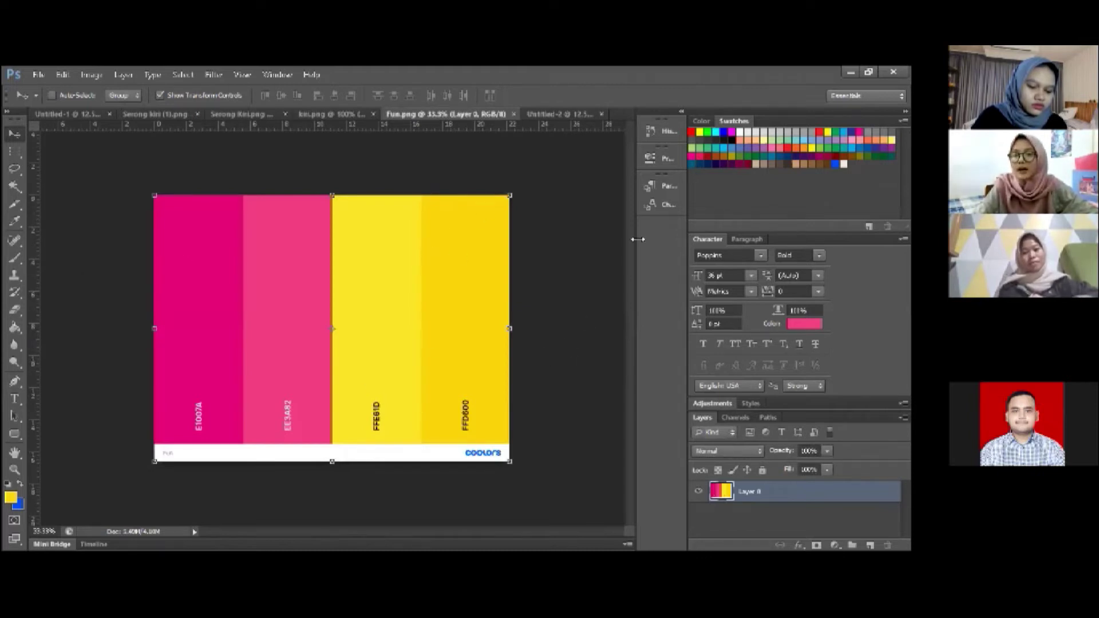
click(10, 499)
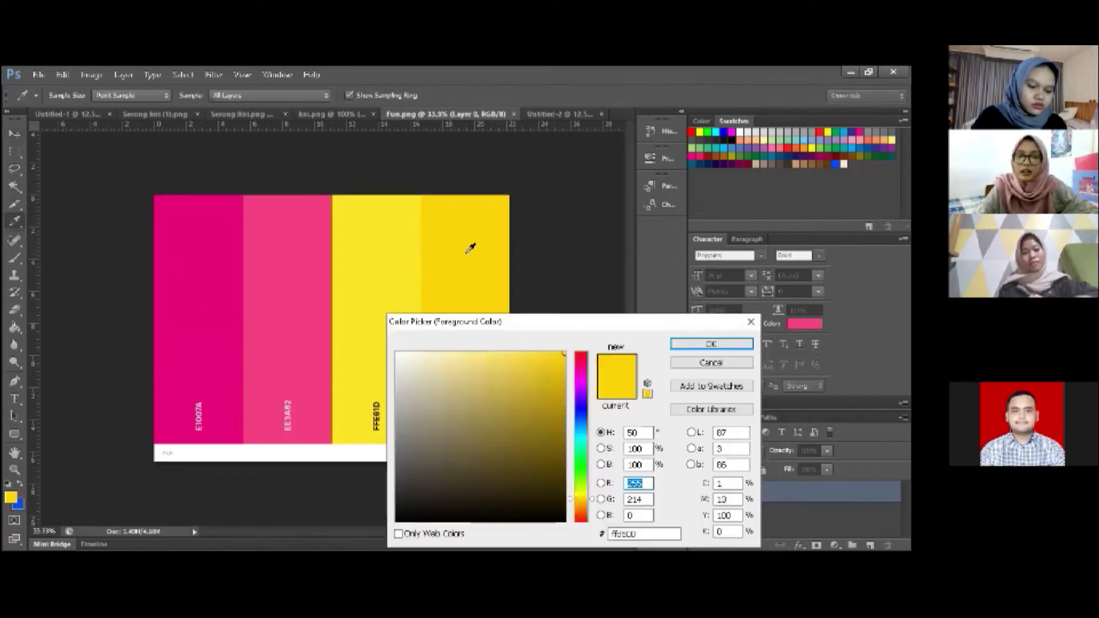
mouse_move(523, 324)
mouse_down()
mouse_move(532, 307)
mouse_move(524, 328)
mouse_up()
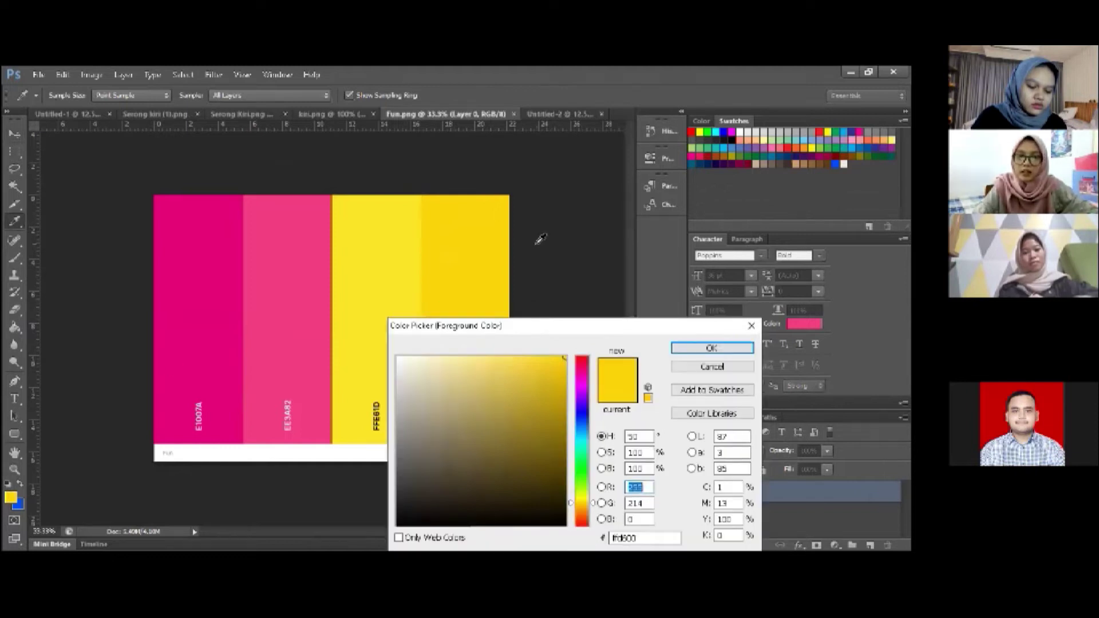
drag(590, 325, 504, 111)
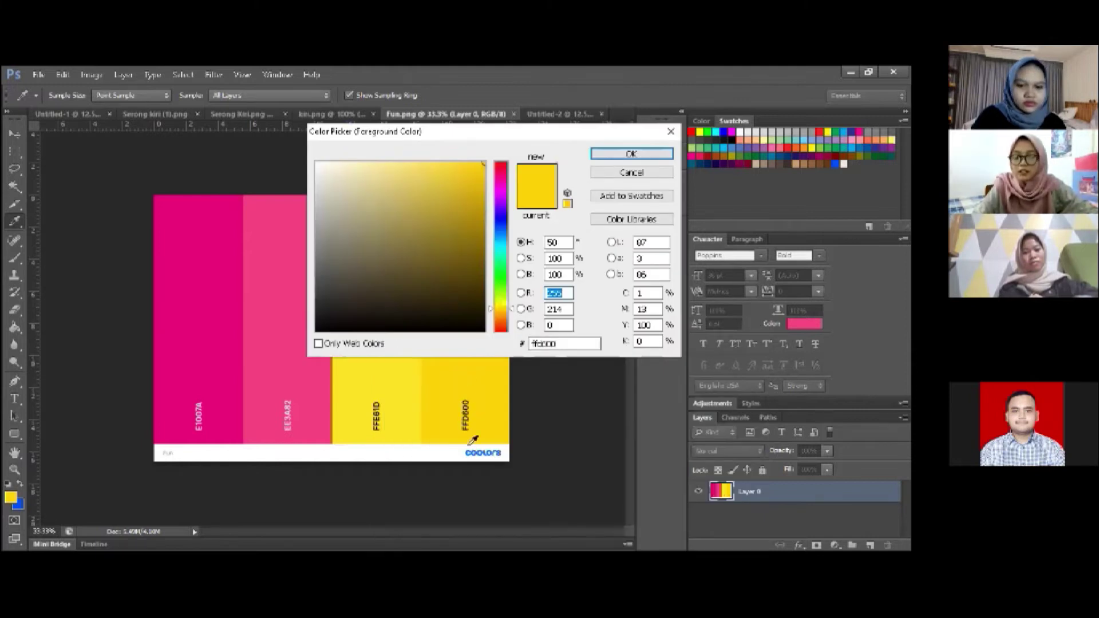
click(631, 153)
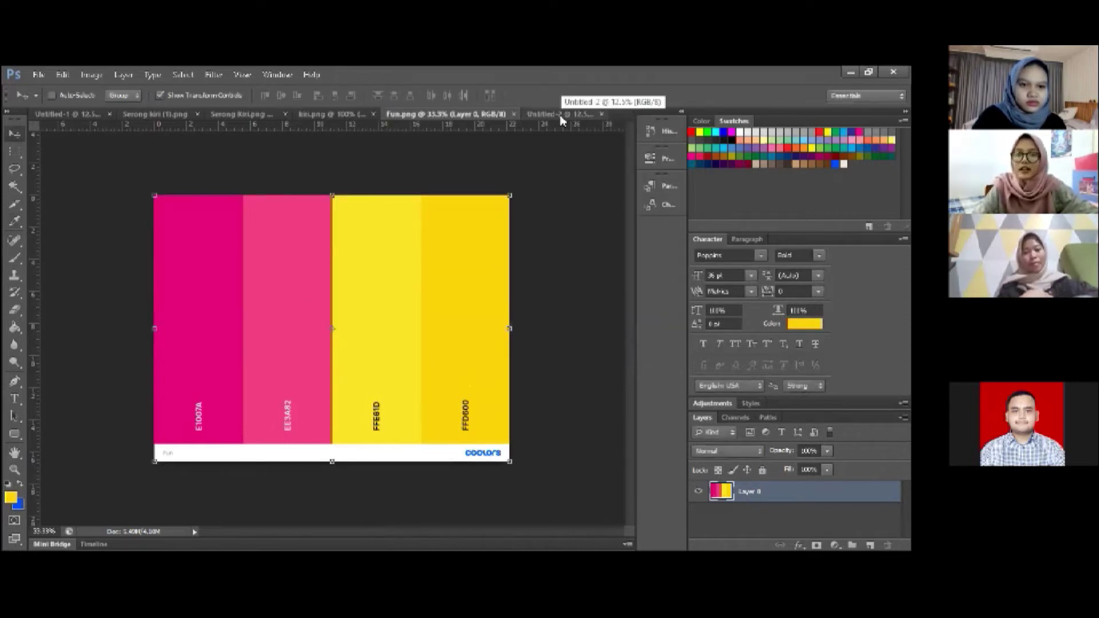
Fill the blank document's background with the yellow foreground colour using the Paint Bucket tool
click(561, 117)
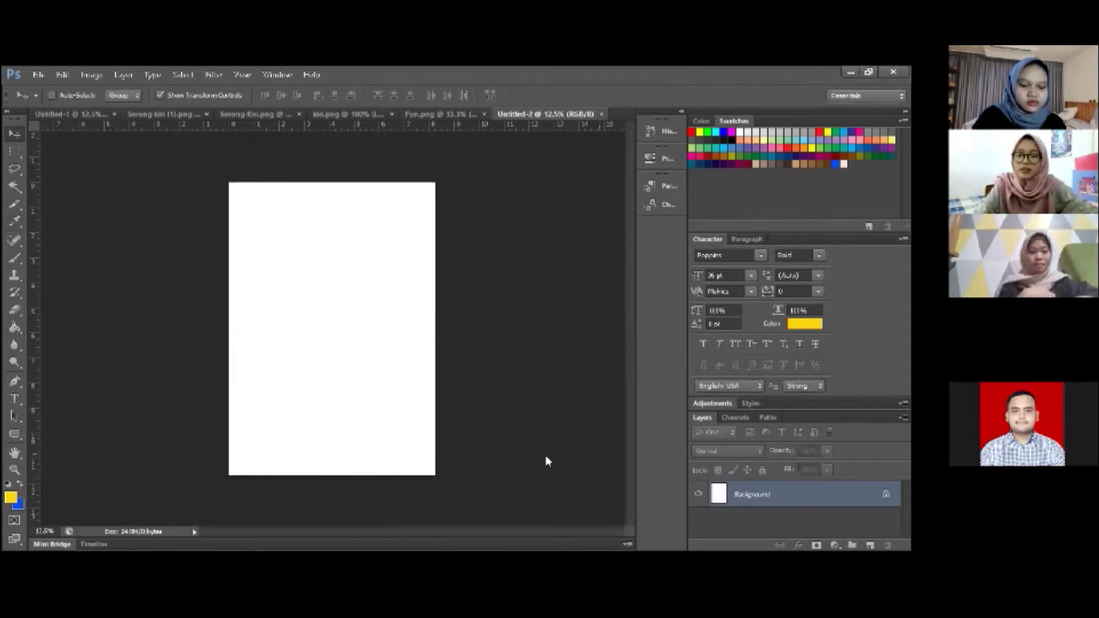
click(15, 327)
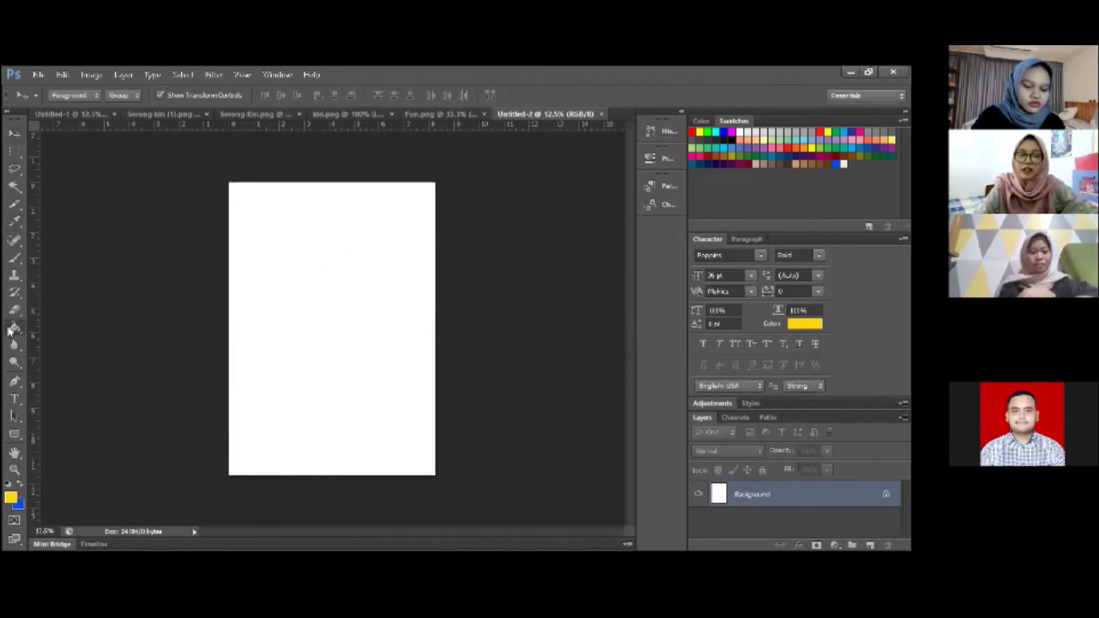
click(329, 253)
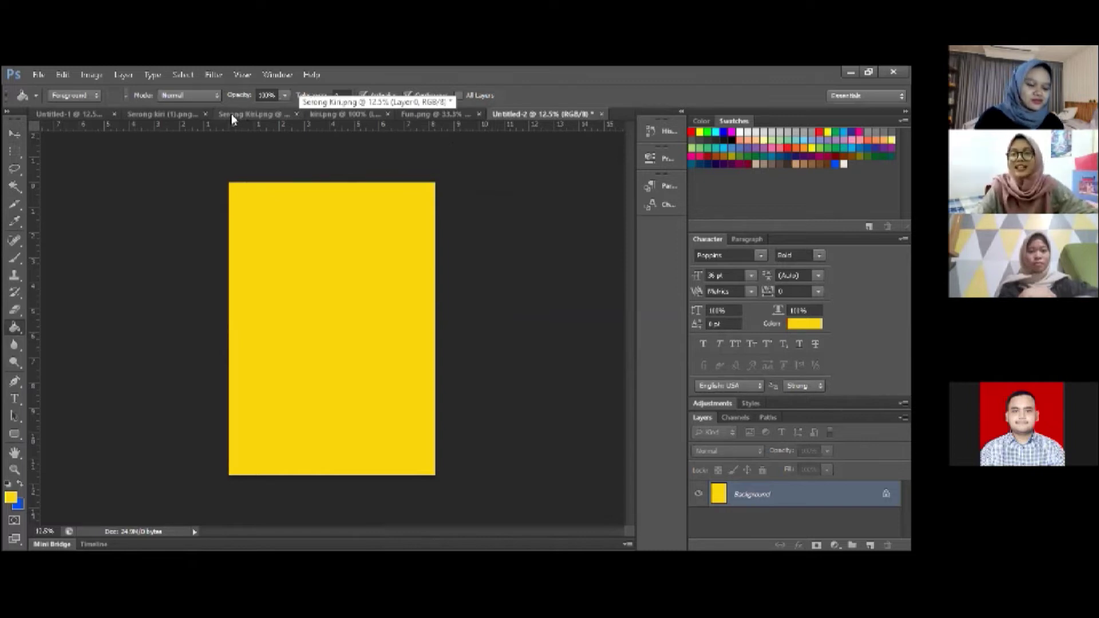
Copy the cut-out portrait from kiri.png onto the yellow page with the Move tool
click(159, 116)
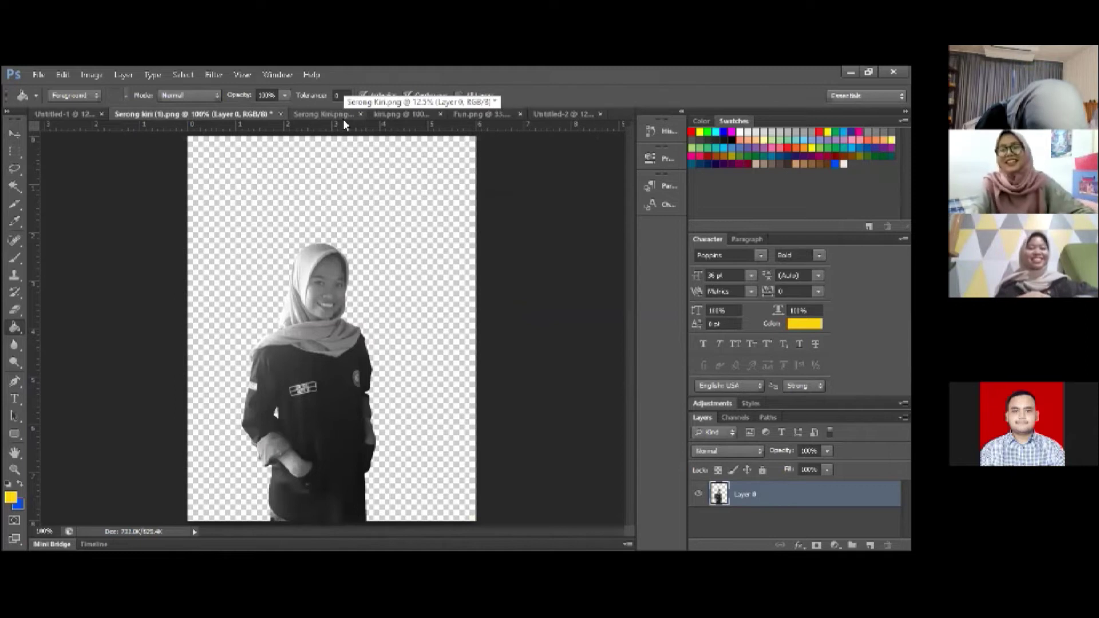
click(303, 118)
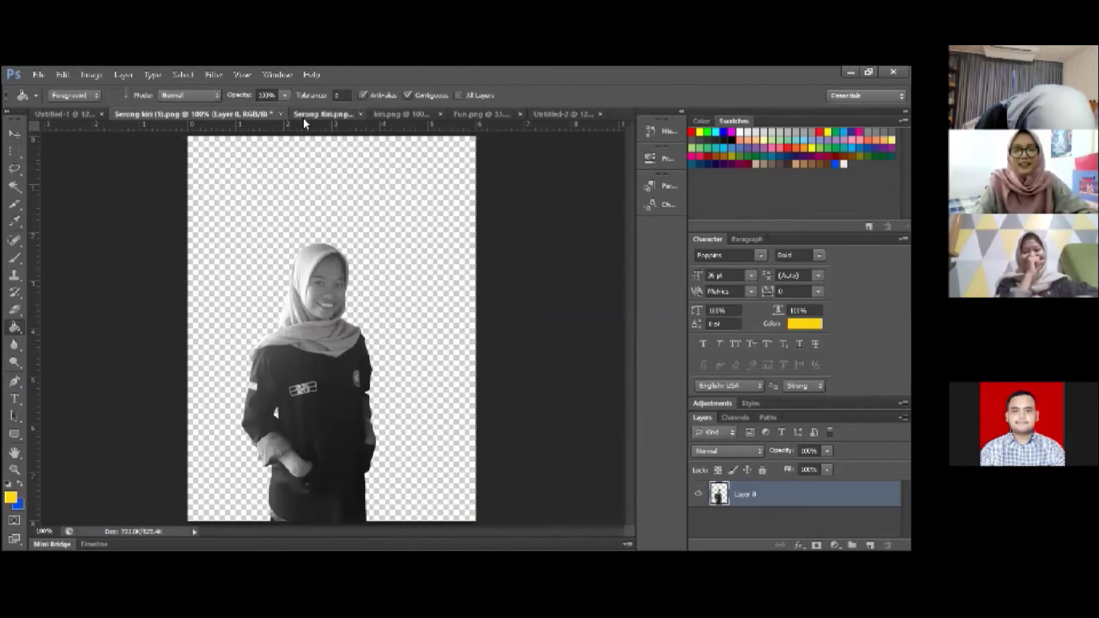
click(386, 113)
click(15, 133)
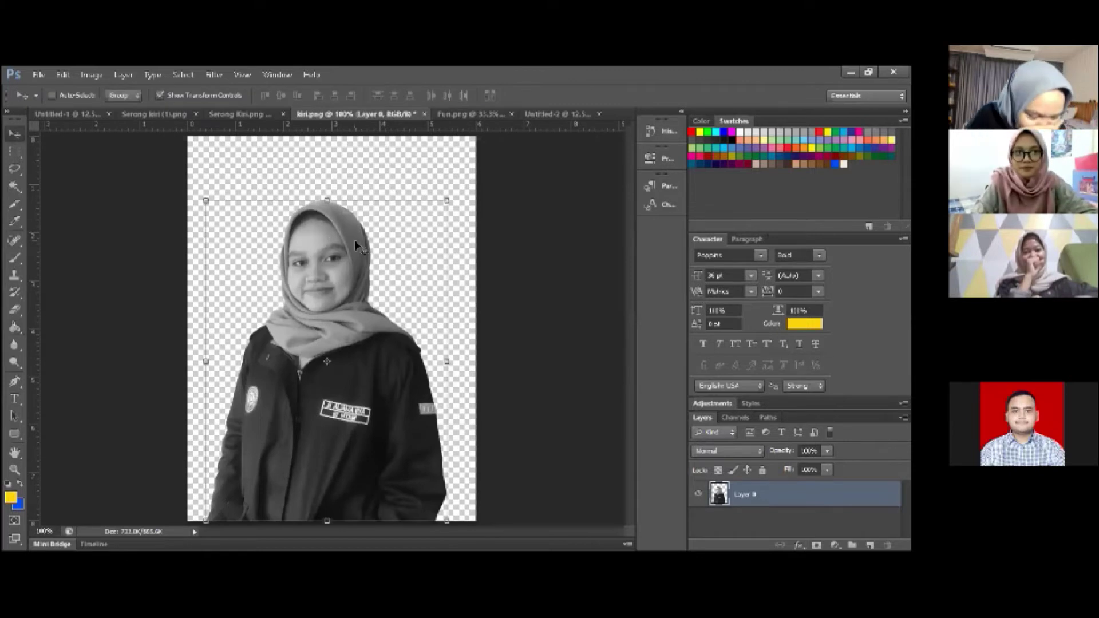
drag(333, 243, 343, 351)
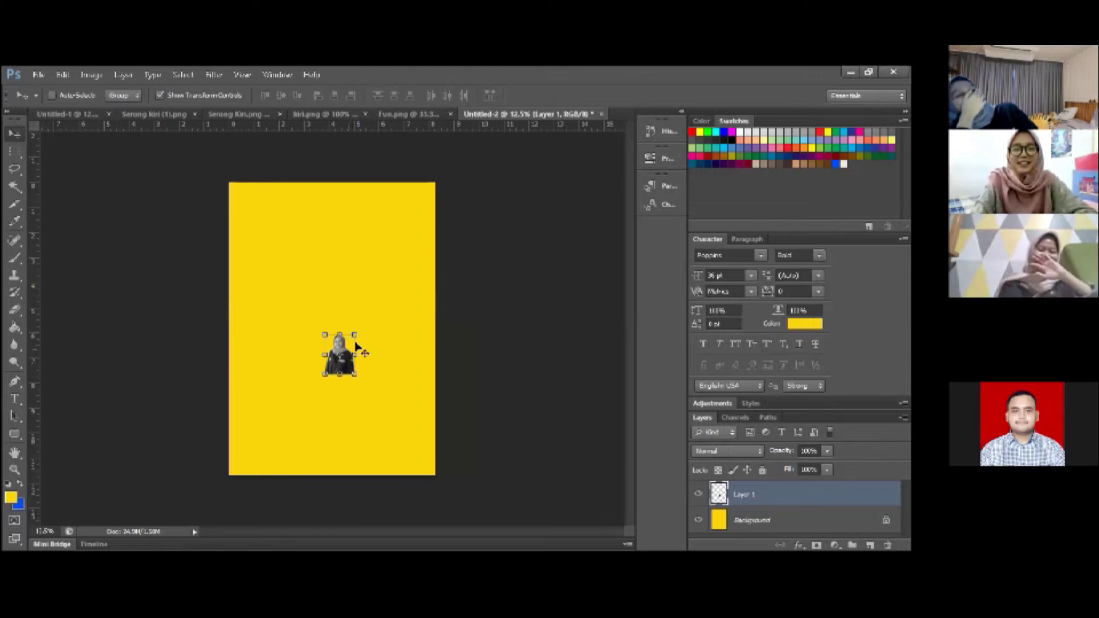
Scale the portrait proportionally to about 445% and place it in the middle of the yellow page
key(ctrl+t)
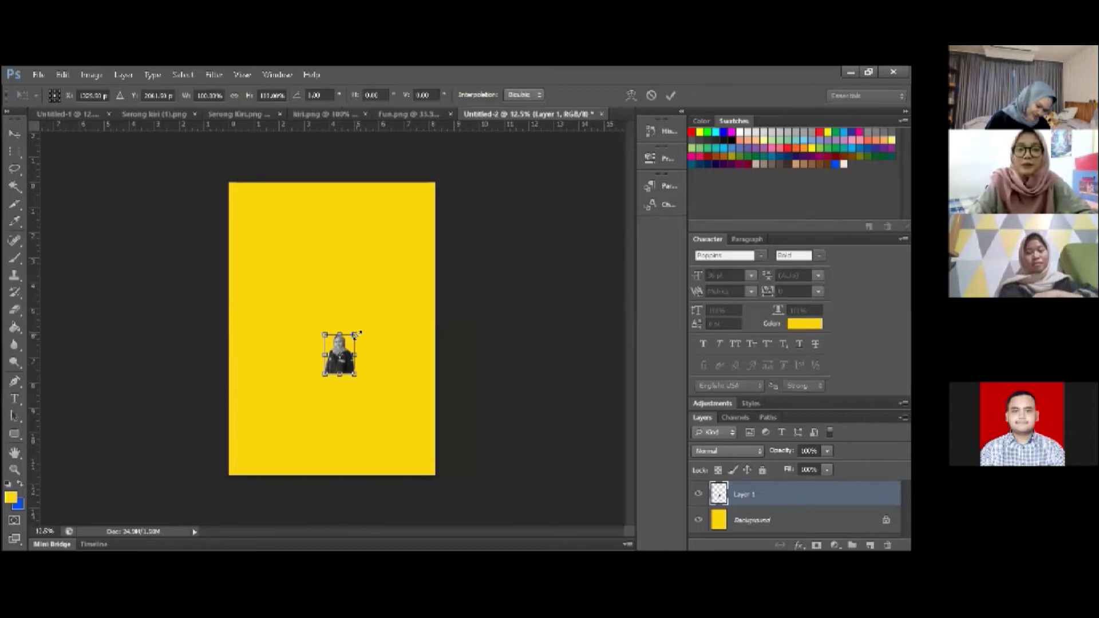
click(234, 95)
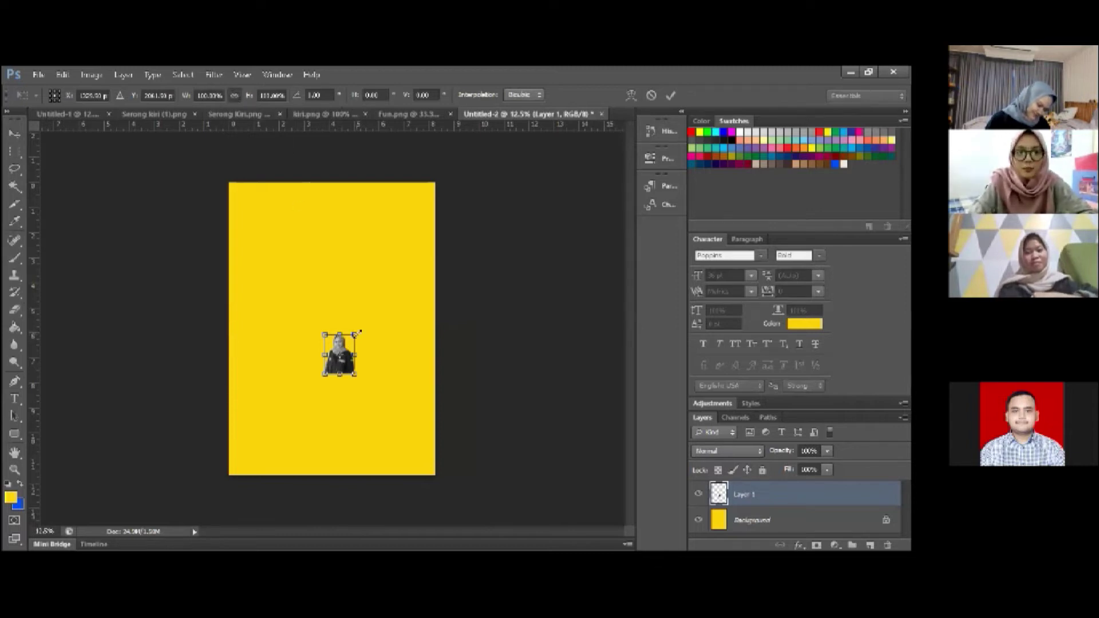
drag(354, 333, 364, 317)
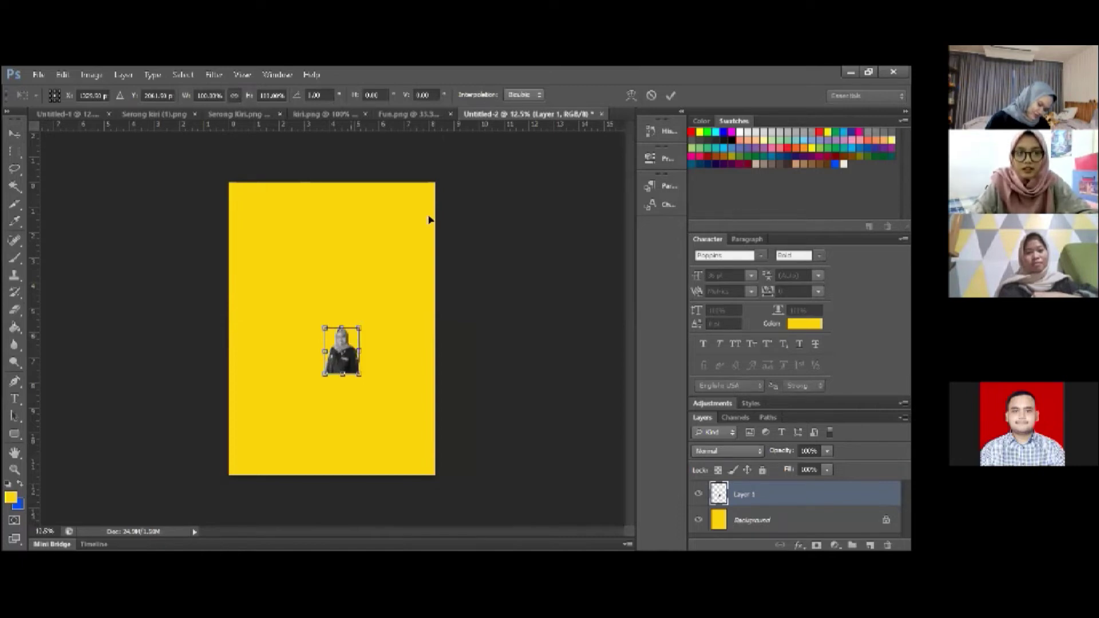
drag(396, 252, 454, 201)
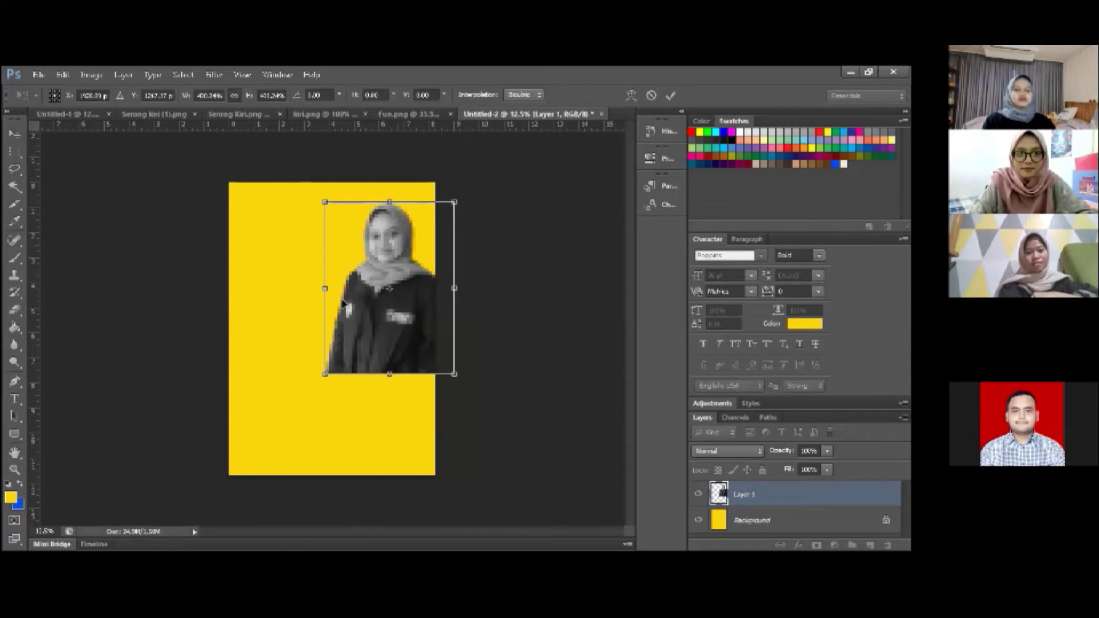
drag(349, 229, 256, 244)
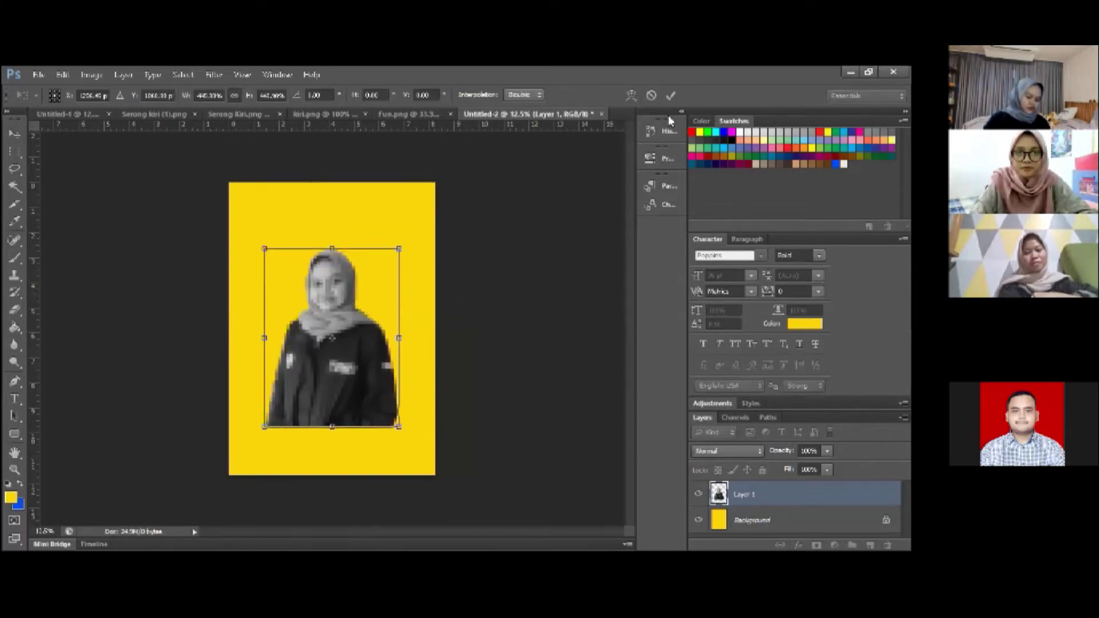
click(670, 95)
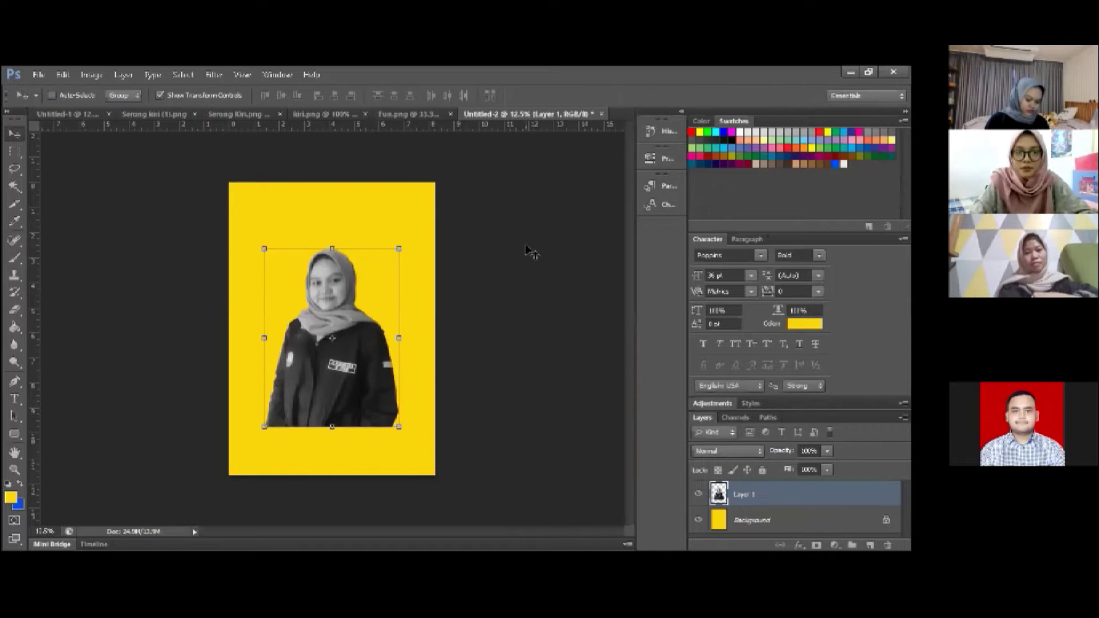
Copy the cut-out portrait from Serong kiri (1).png onto the yellow page with the Move tool
click(144, 110)
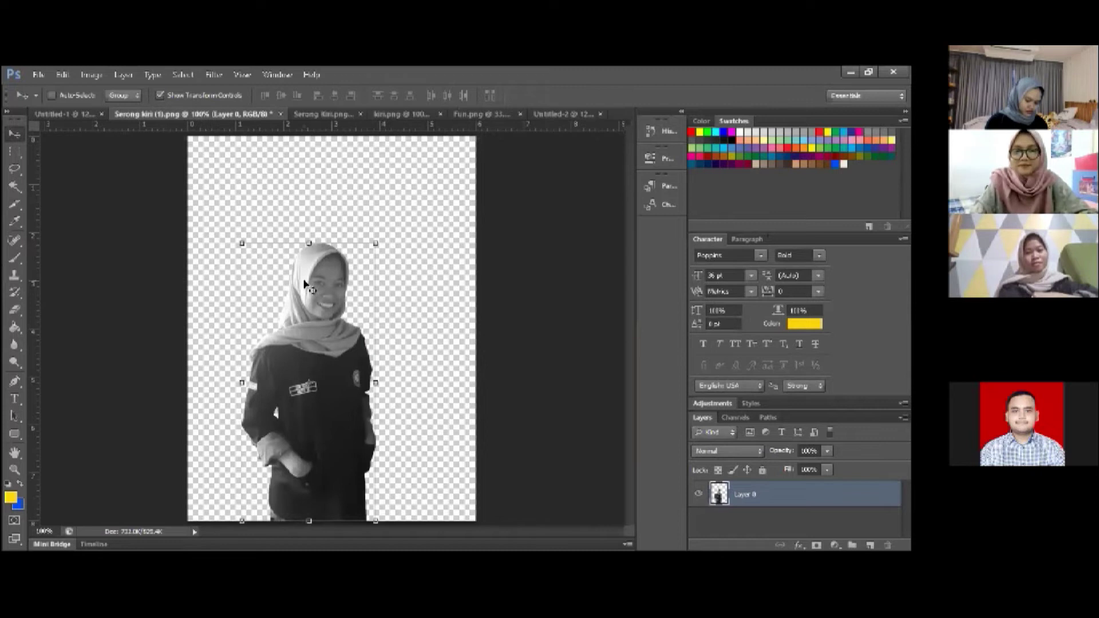
drag(332, 300, 366, 301)
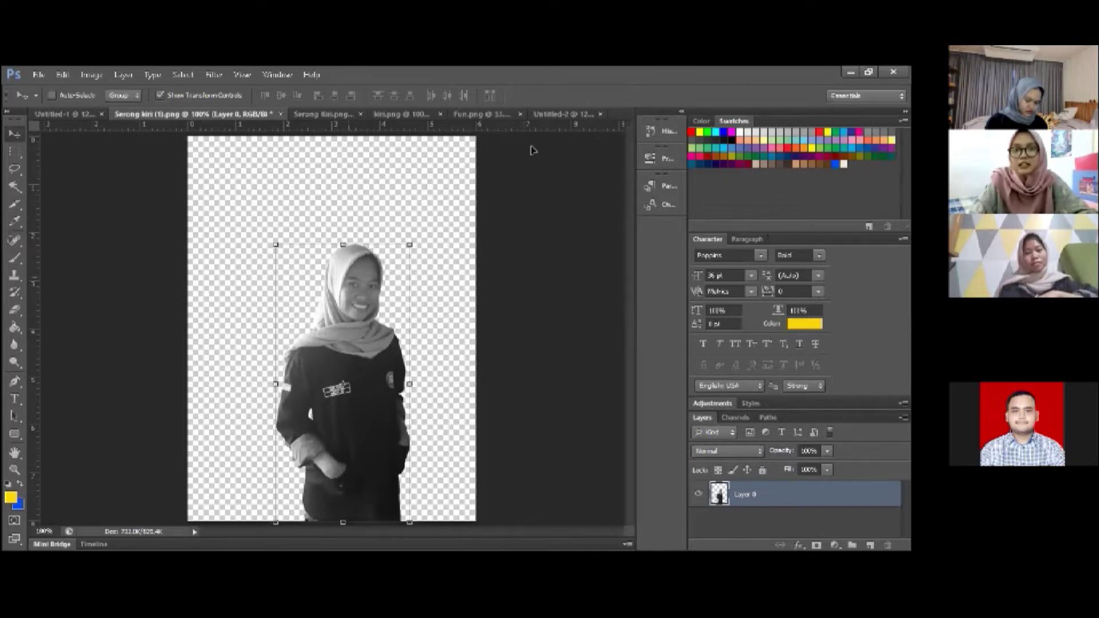
click(550, 114)
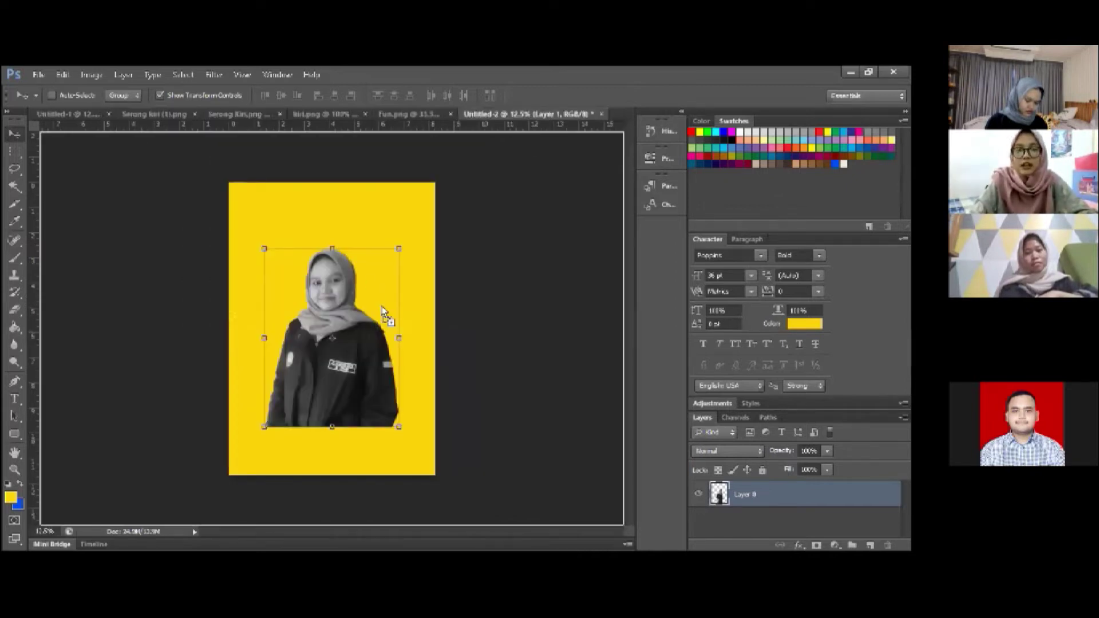
drag(383, 312, 383, 310)
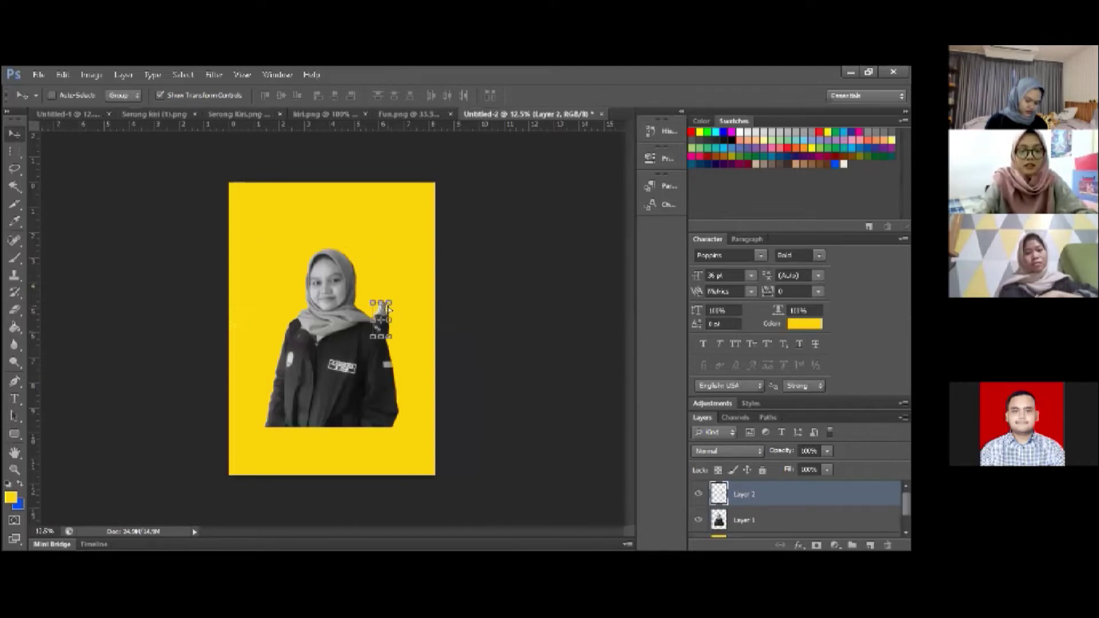
key(ctrl+t)
drag(379, 324, 381, 319)
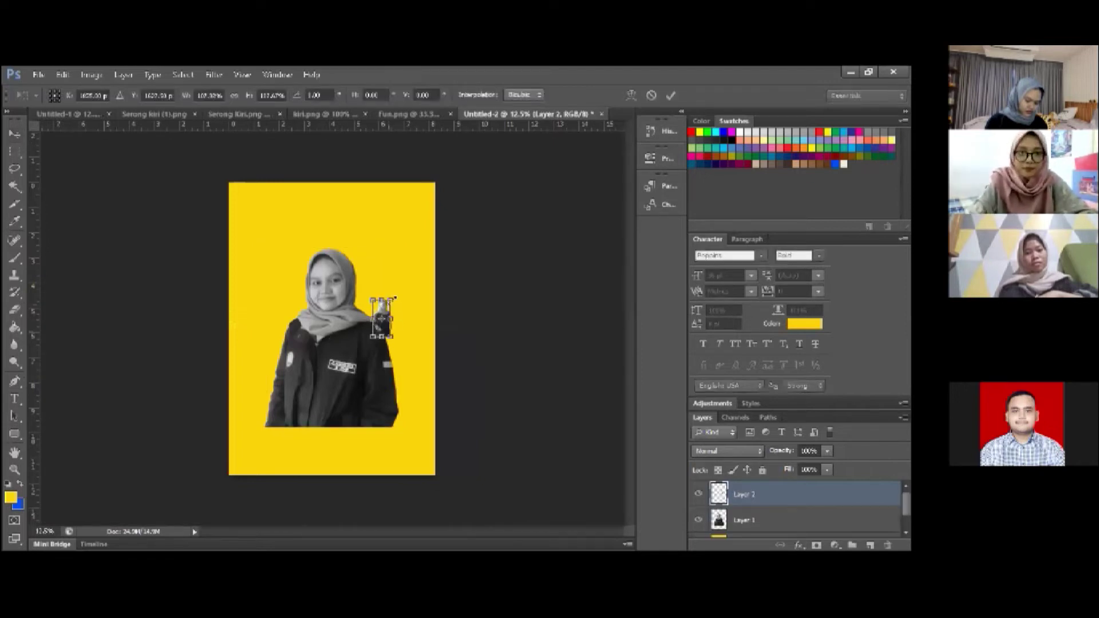
click(649, 96)
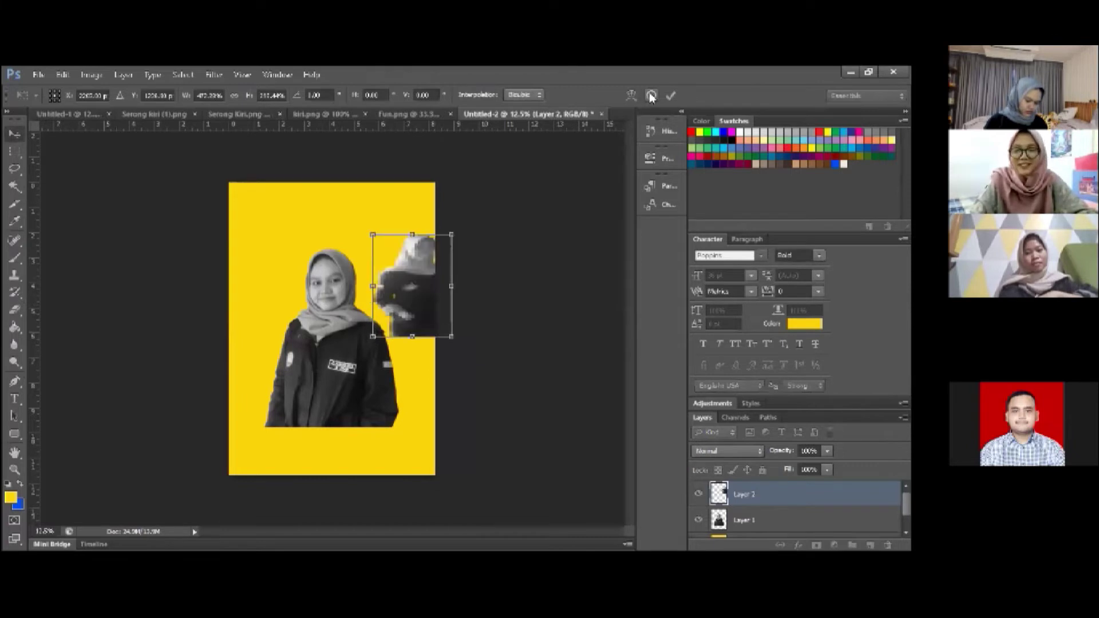
Scale the small new portrait up proportionally and place it to the right of the middle portrait with their bottom edges level
key(ctrl+t)
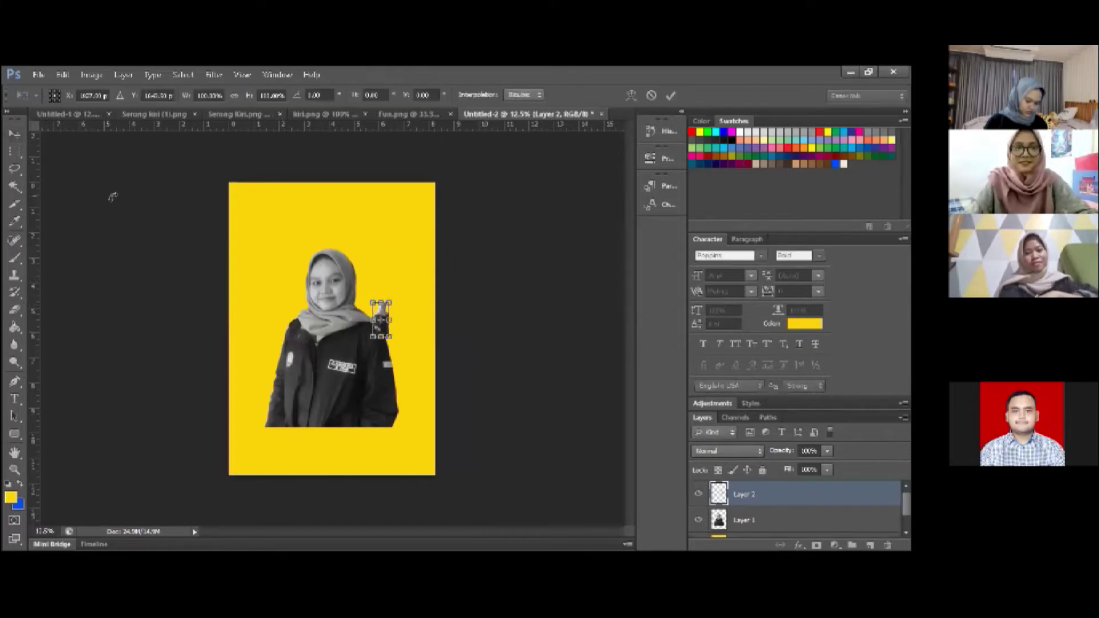
click(233, 95)
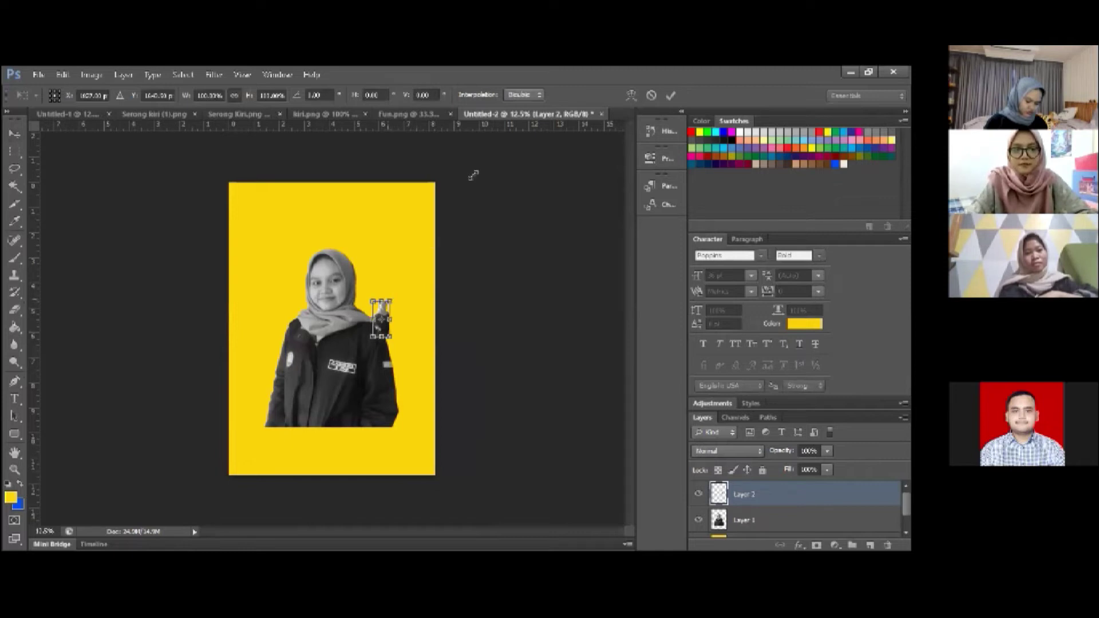
drag(473, 178, 427, 205)
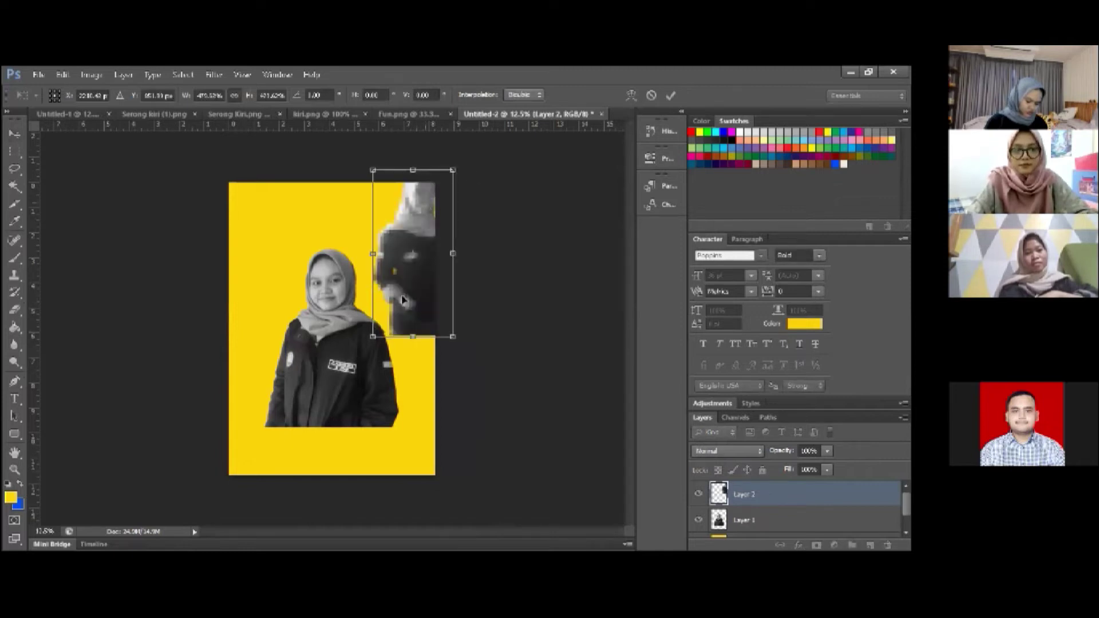
drag(404, 300, 382, 390)
click(670, 97)
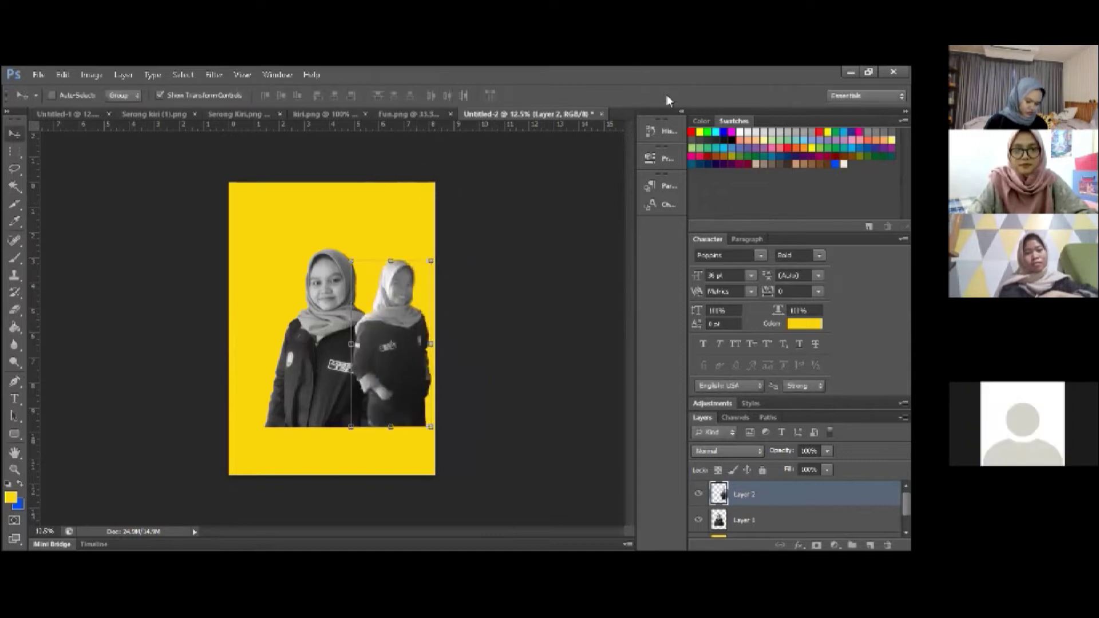
Copy the cut-out portrait with glasses from Serong Kiri.png onto the yellow page and shift it upward
click(314, 115)
click(216, 114)
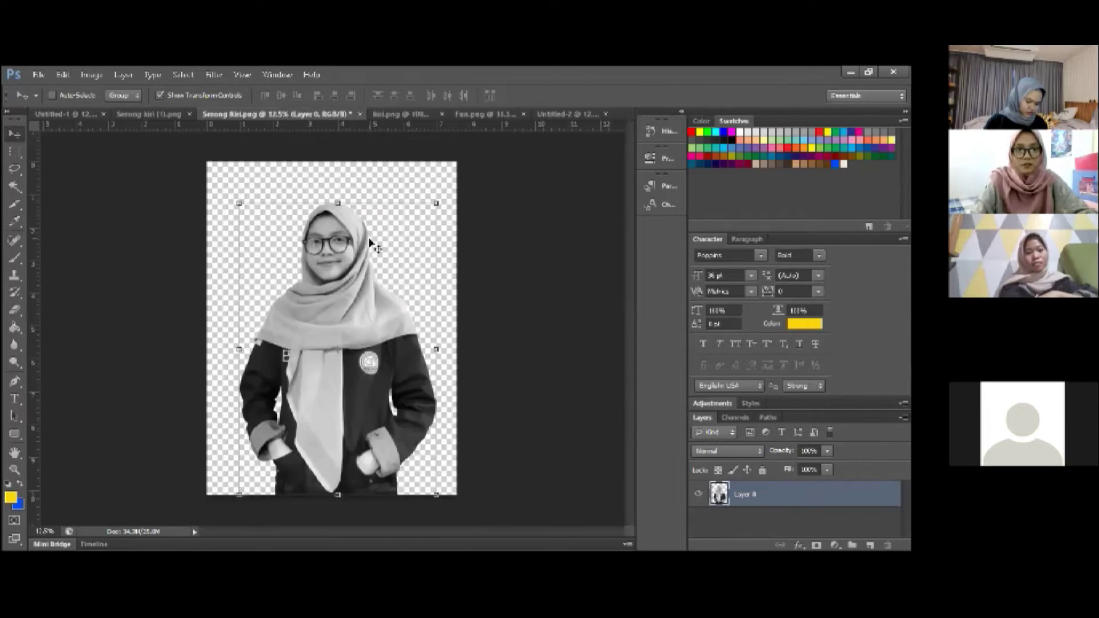
drag(585, 117, 318, 346)
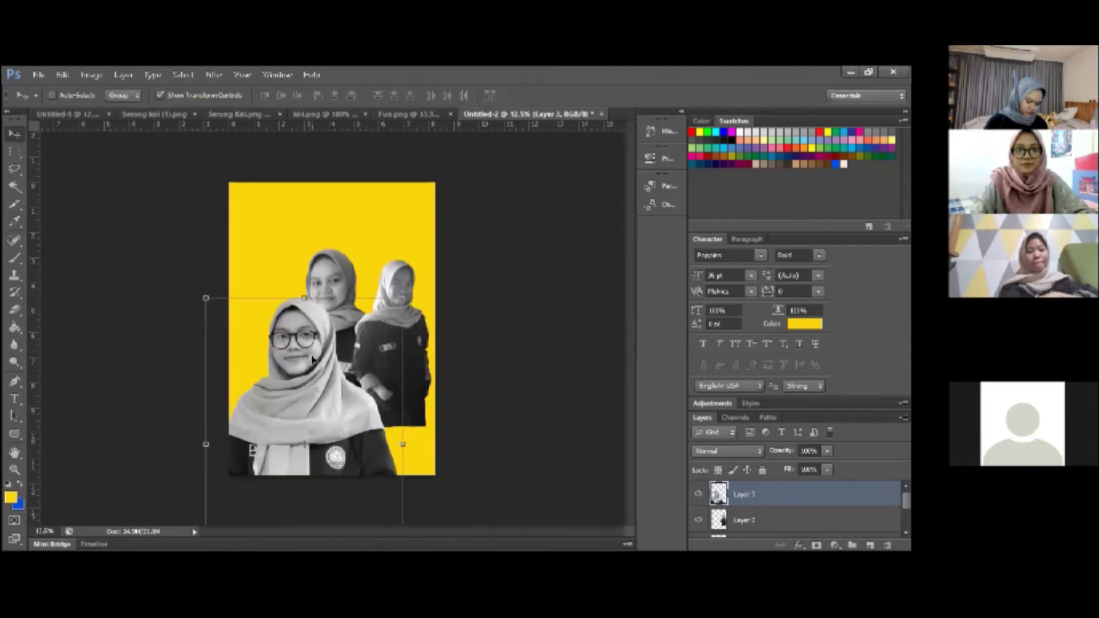
drag(318, 289, 323, 221)
Scale the portrait with glasses proportionally to about 52% and place it left of the middle portrait with bottom edges level
key(ctrl+t)
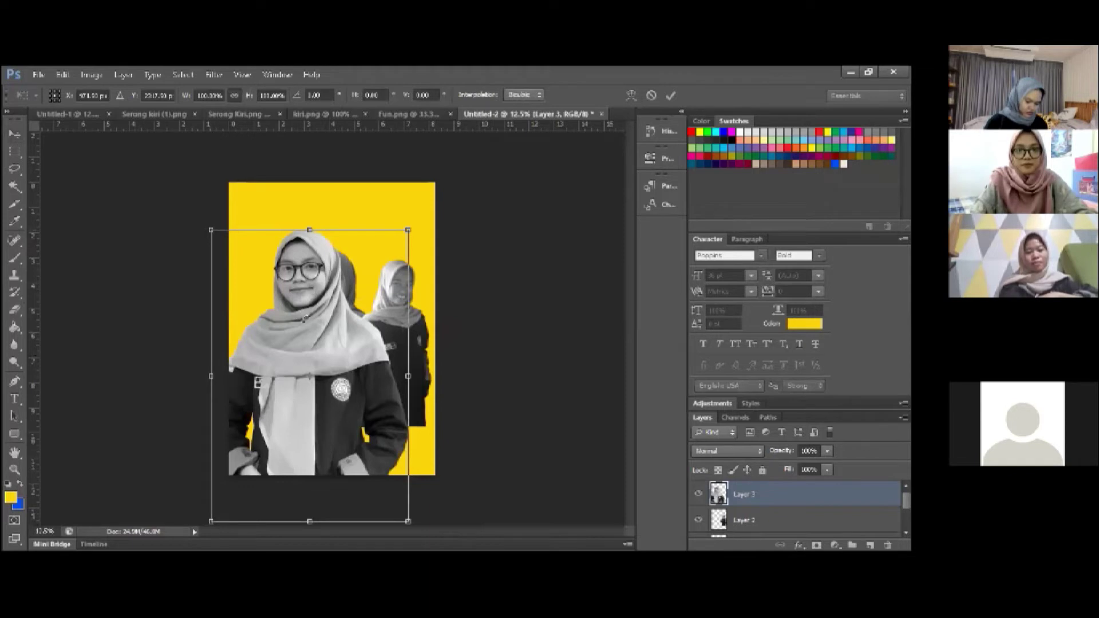
drag(212, 230, 281, 328)
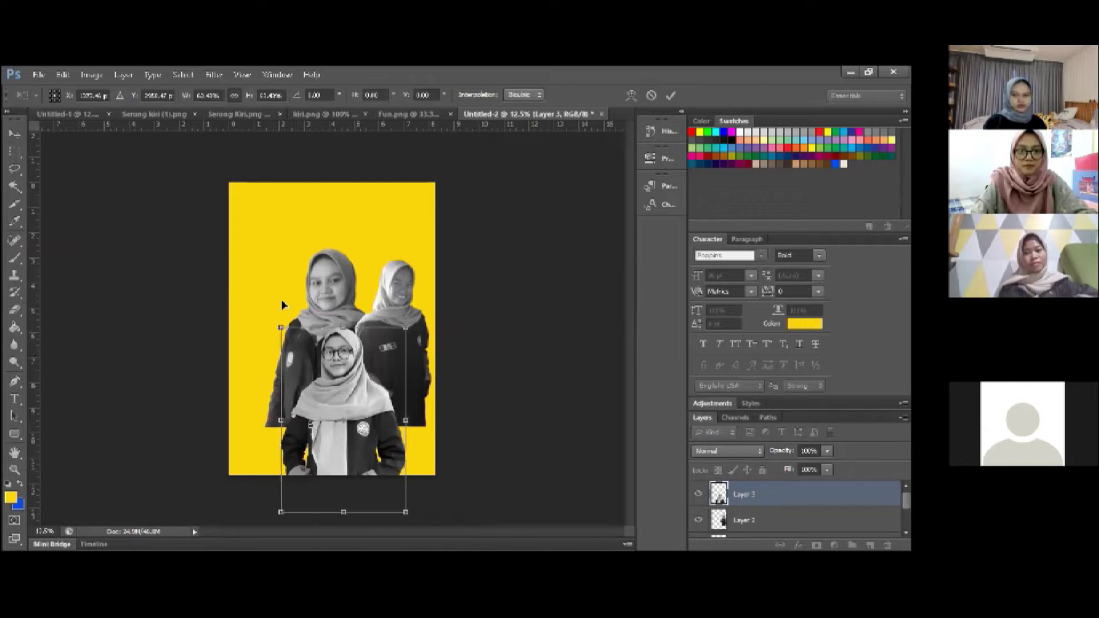
drag(343, 377, 270, 312)
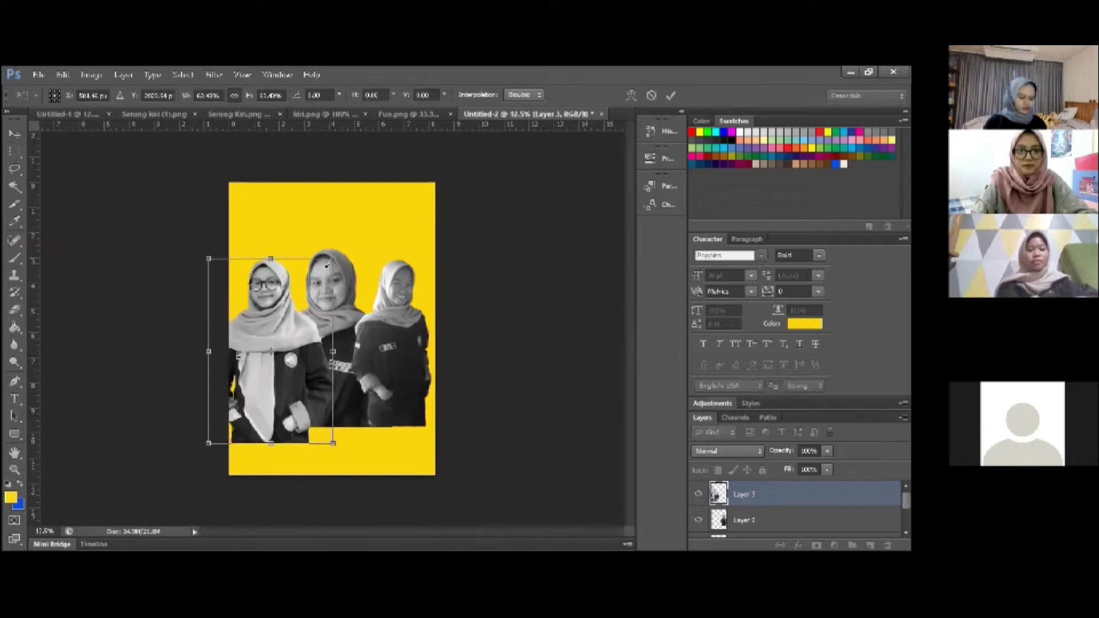
drag(332, 261, 311, 292)
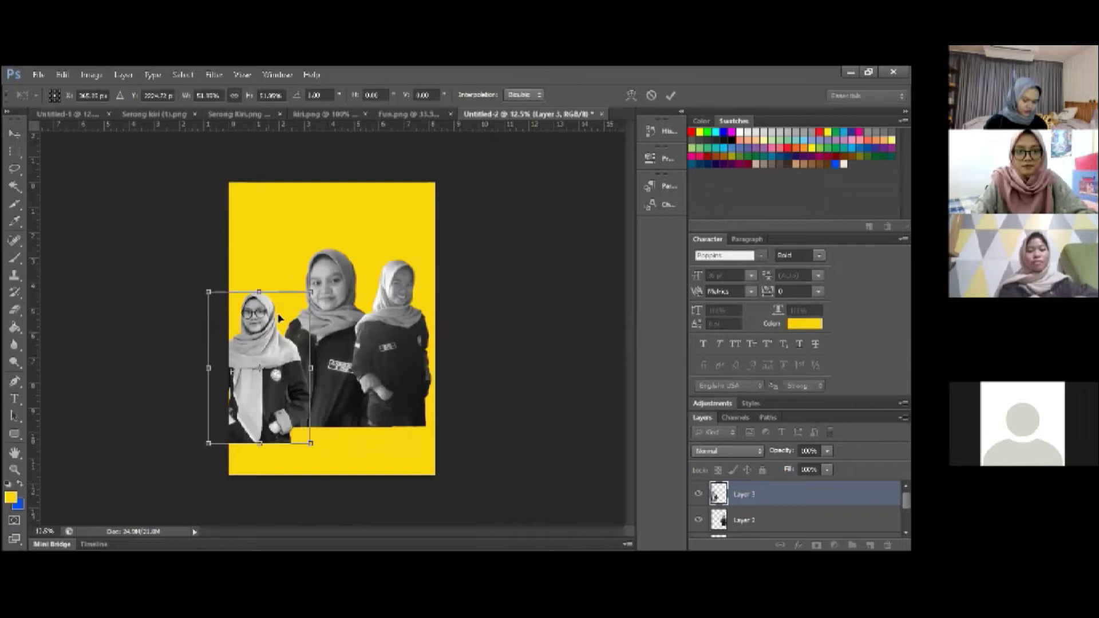
drag(279, 322, 289, 306)
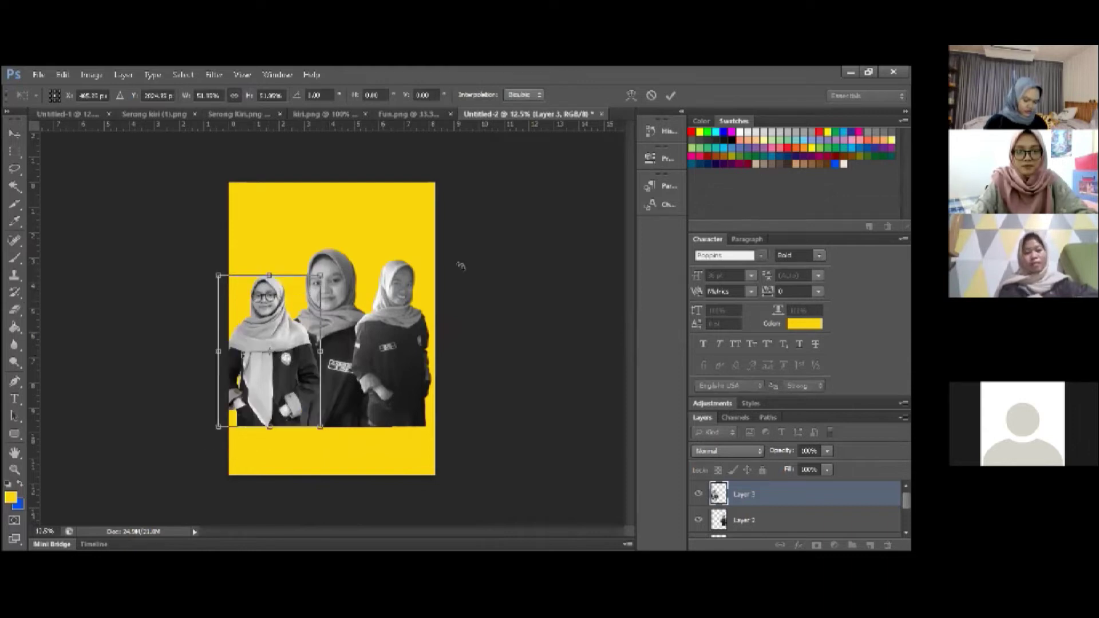
click(670, 95)
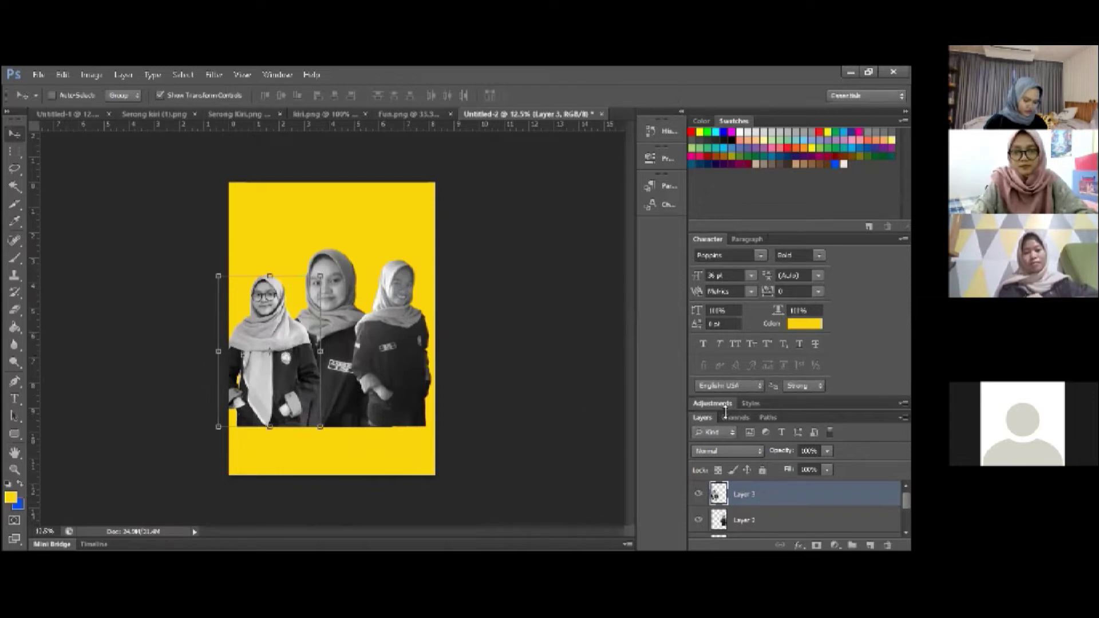
Enlarge the layer list and select Layer 2, which holds the right-hand portrait
drag(715, 397, 711, 337)
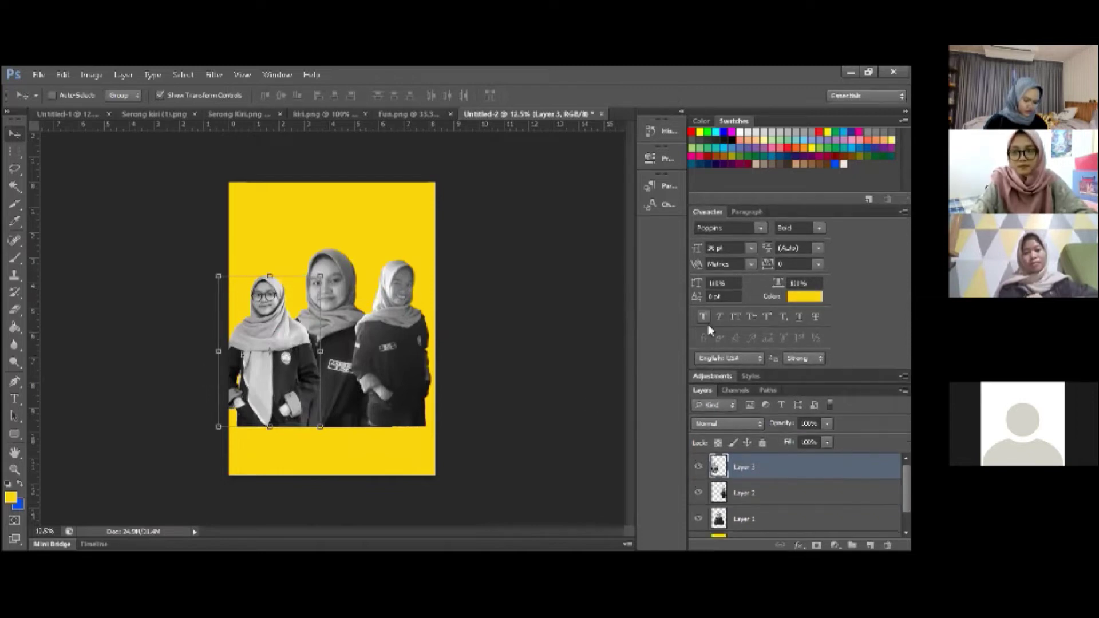
click(857, 493)
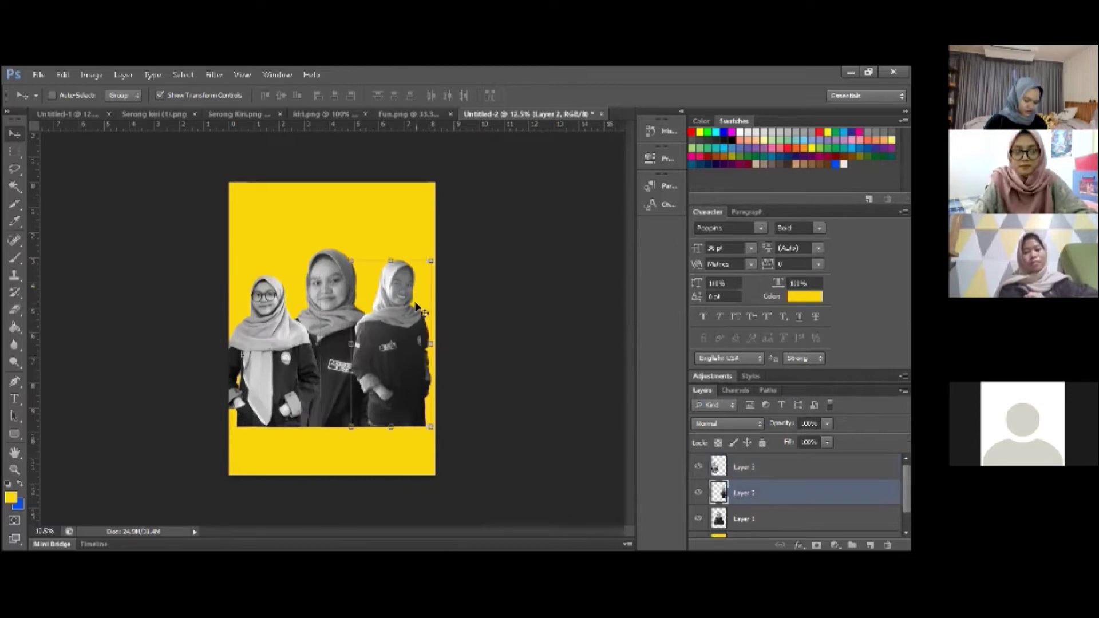
click(429, 266)
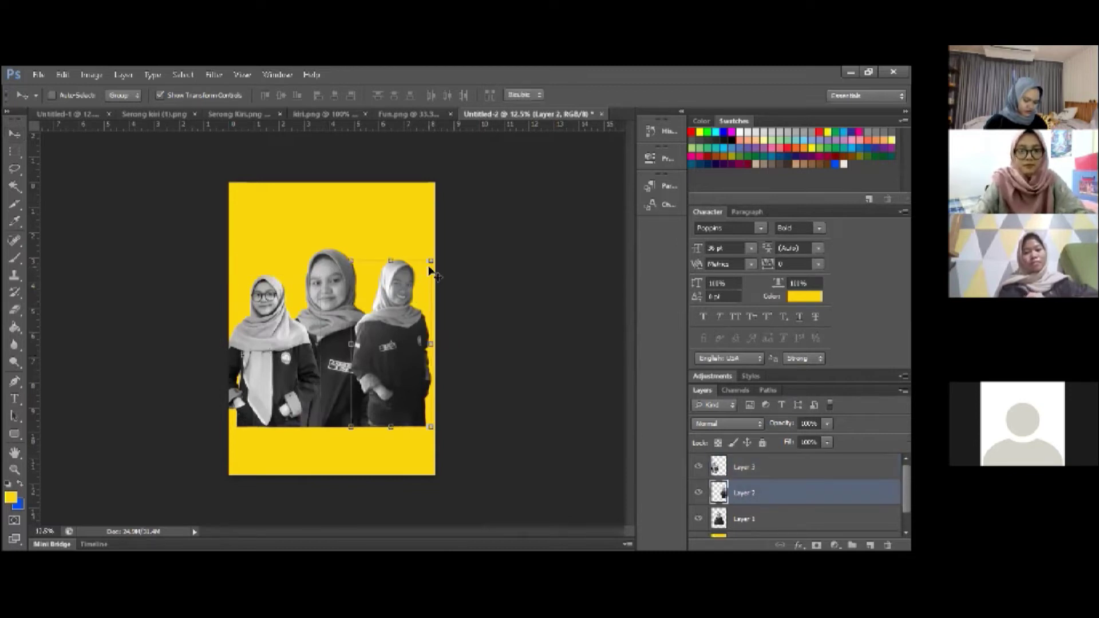
drag(430, 261, 423, 272)
click(670, 96)
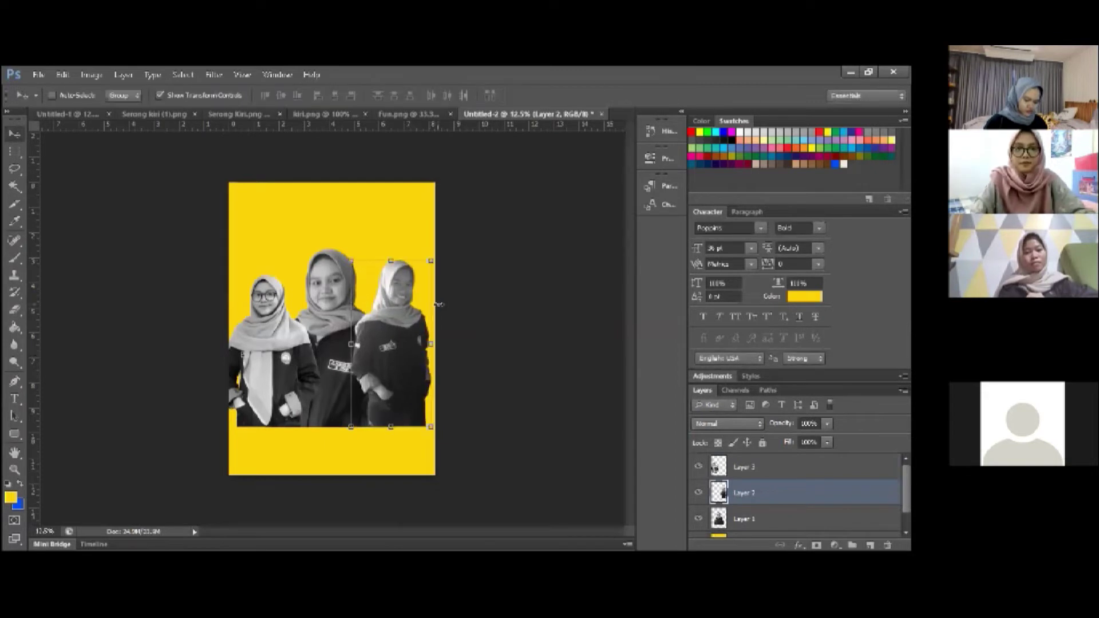
Scale the right-hand portrait proportionally down to about 90%, keeping its bottom edge level with the other portraits
key(ctrl+t)
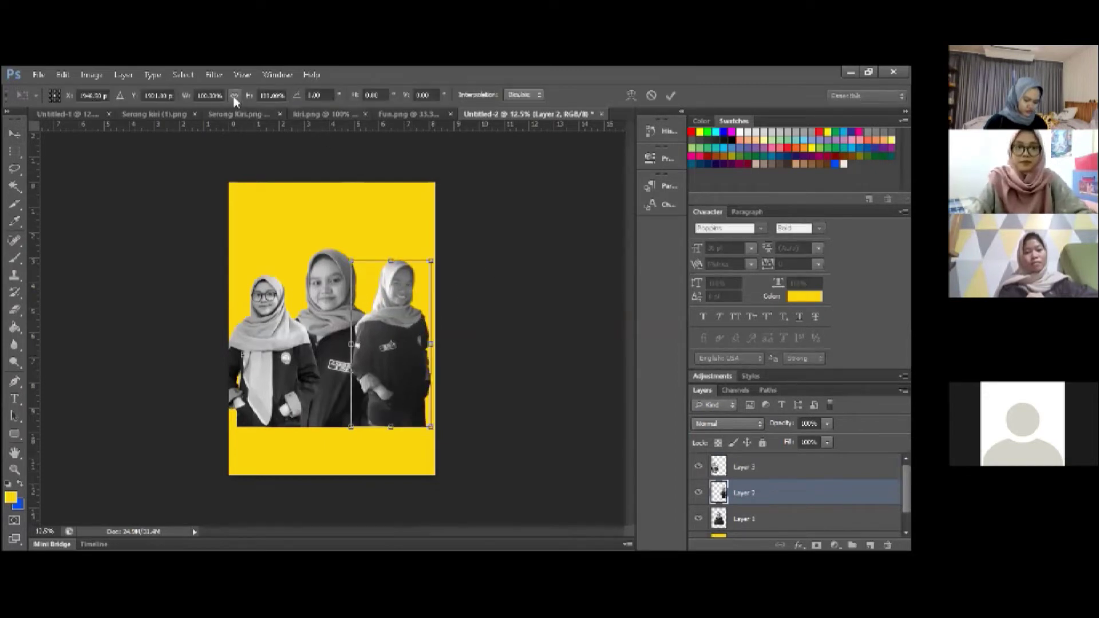
drag(354, 266, 358, 278)
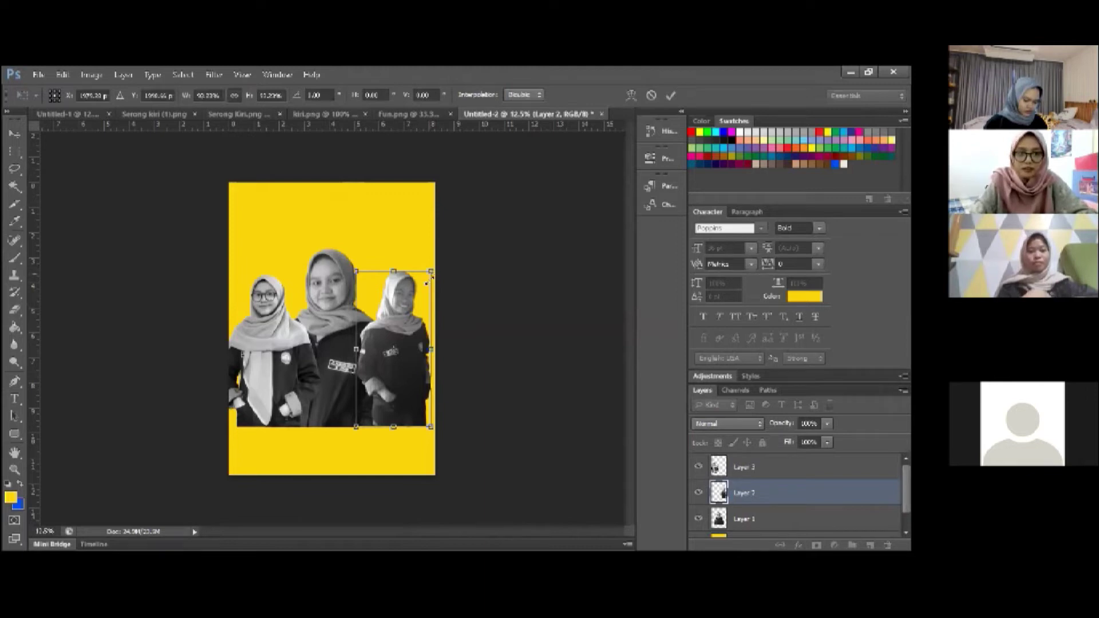
drag(428, 279, 426, 285)
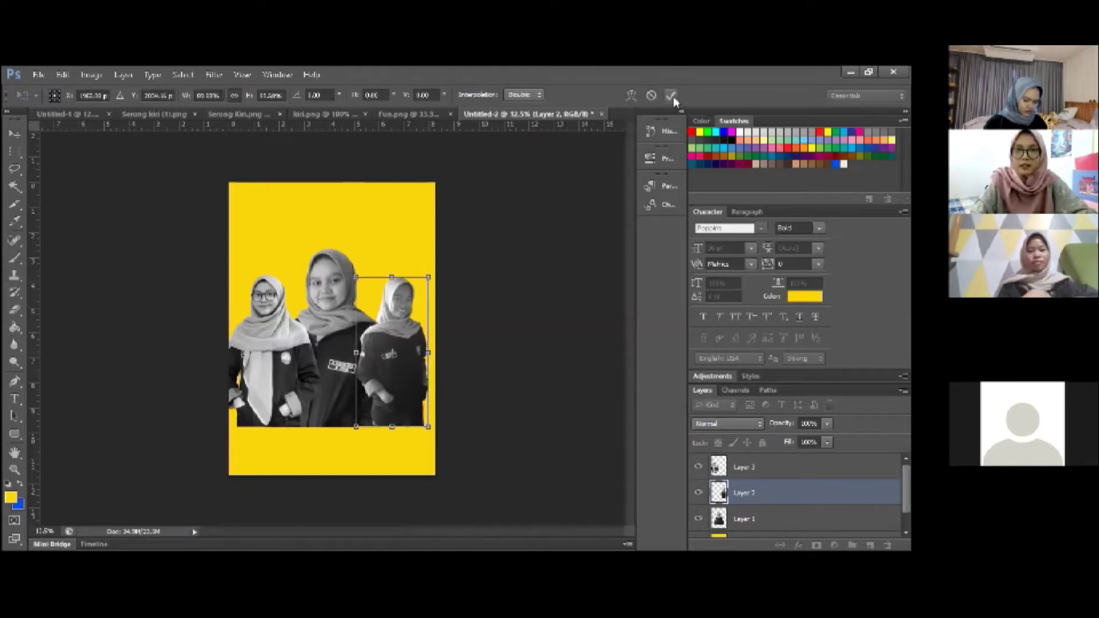
click(670, 95)
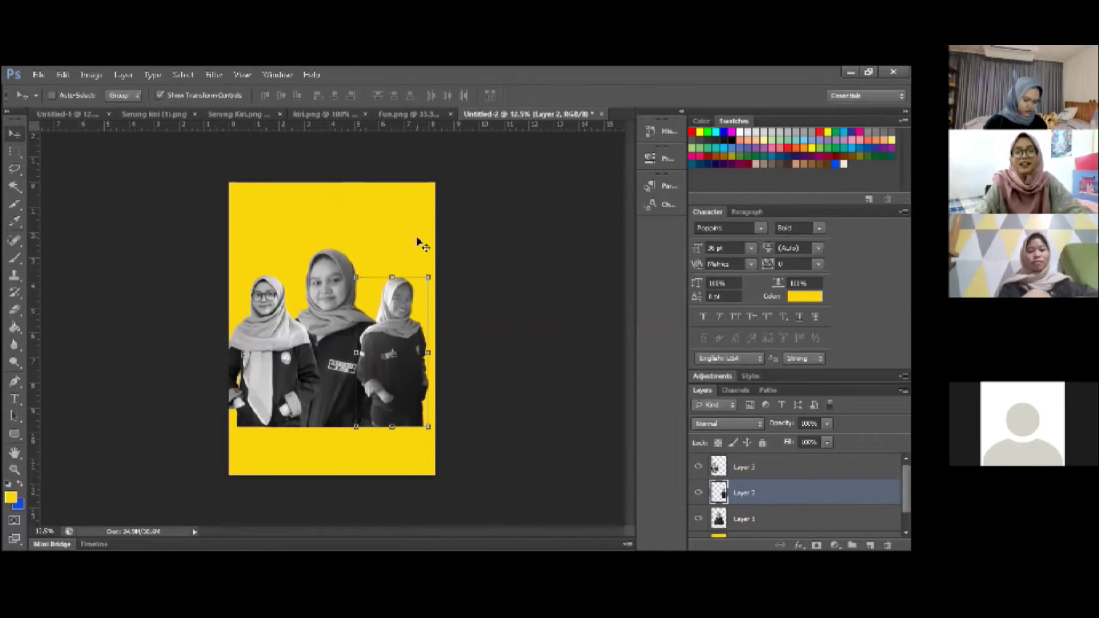
Move Layer 2 below Layer 1 so the right-hand portrait sits behind the middle one
click(739, 467)
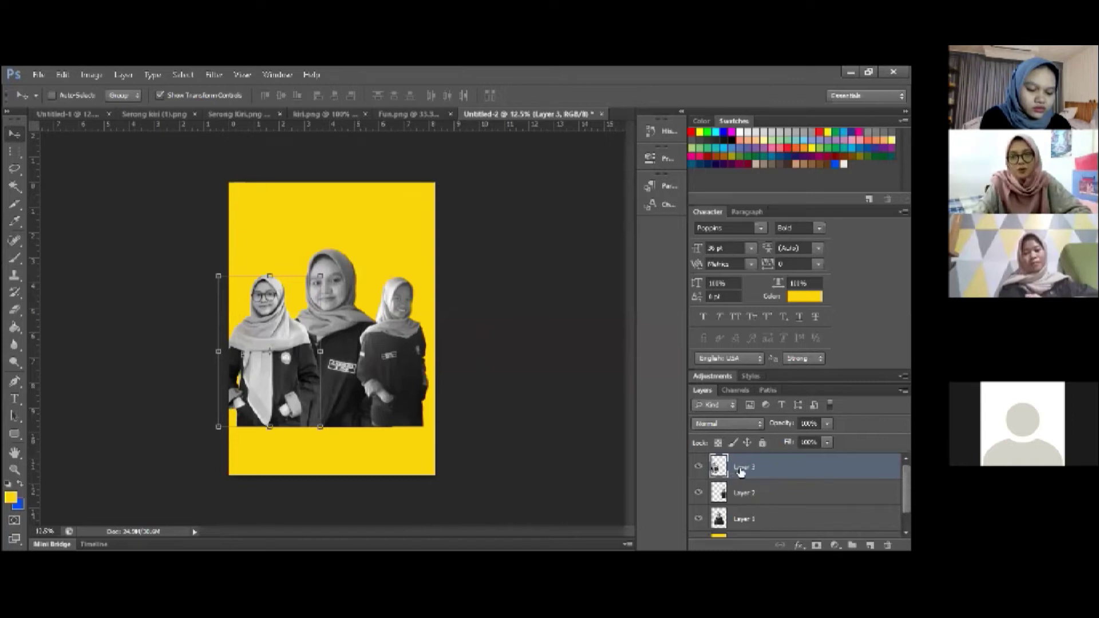
scroll(795, 492, down, 2)
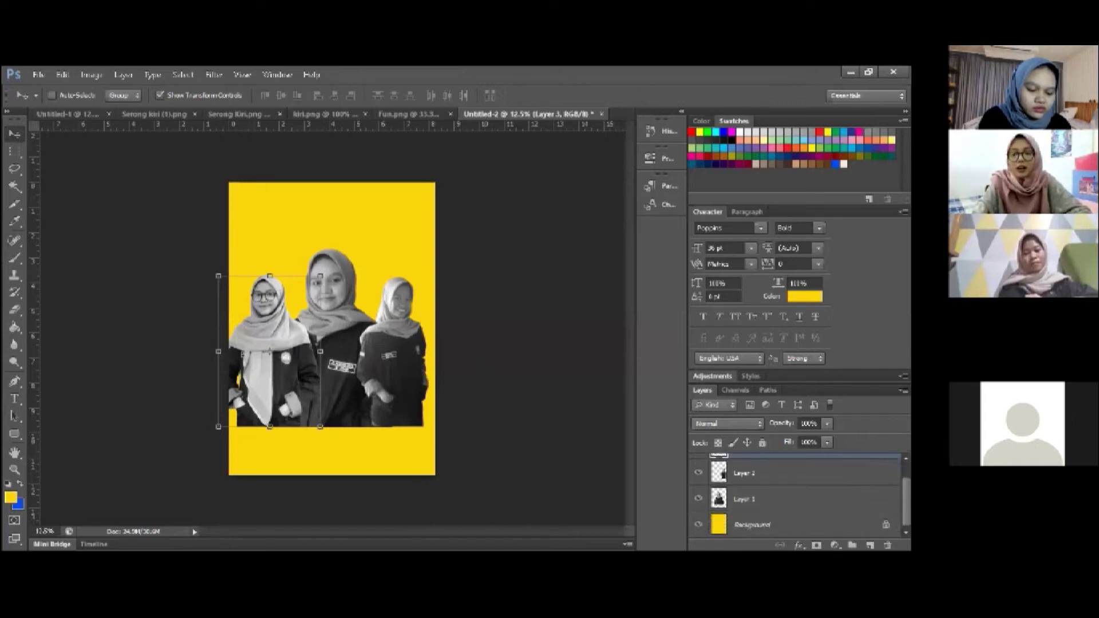
click(792, 475)
drag(789, 475, 838, 507)
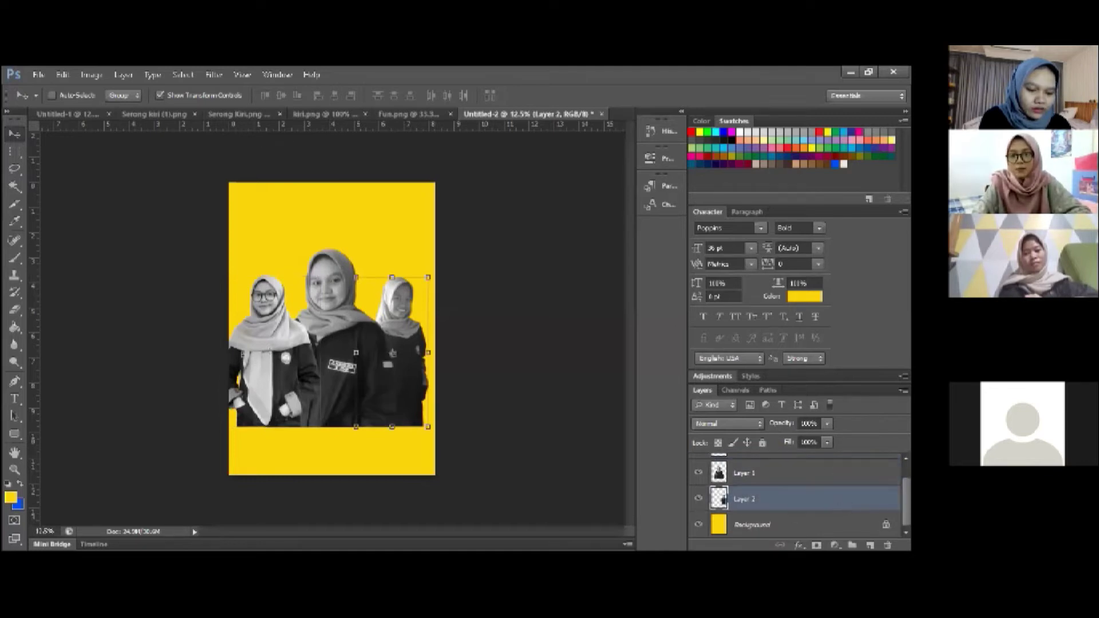
Move Layer 3 below Layer 1 so the portrait with glasses sits behind the middle one
scroll(801, 487, up, 1)
click(744, 469)
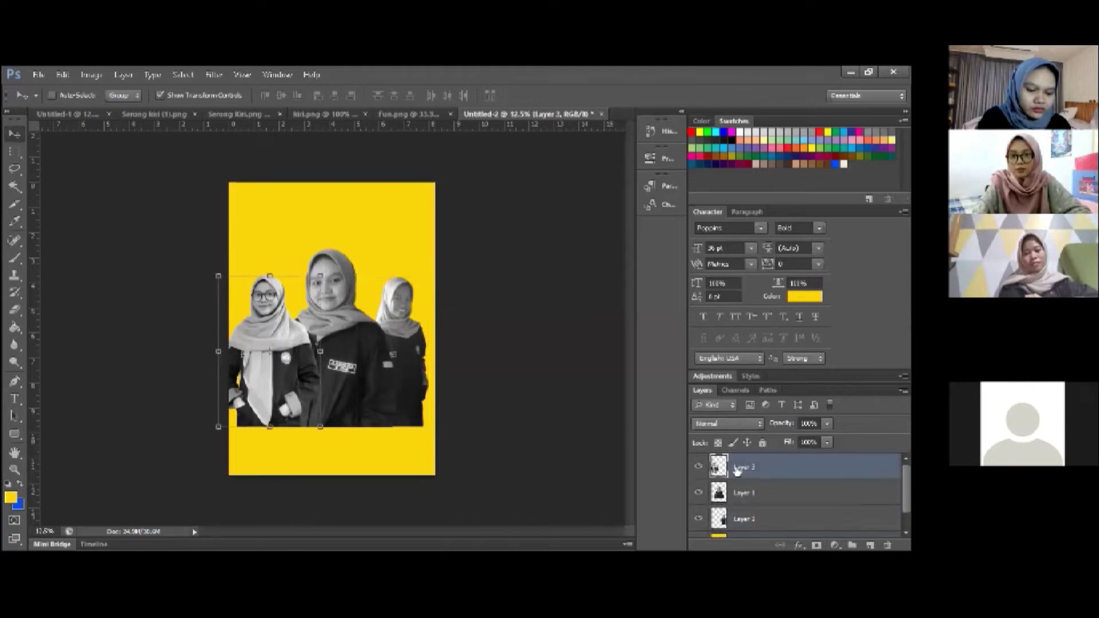
drag(737, 470, 741, 504)
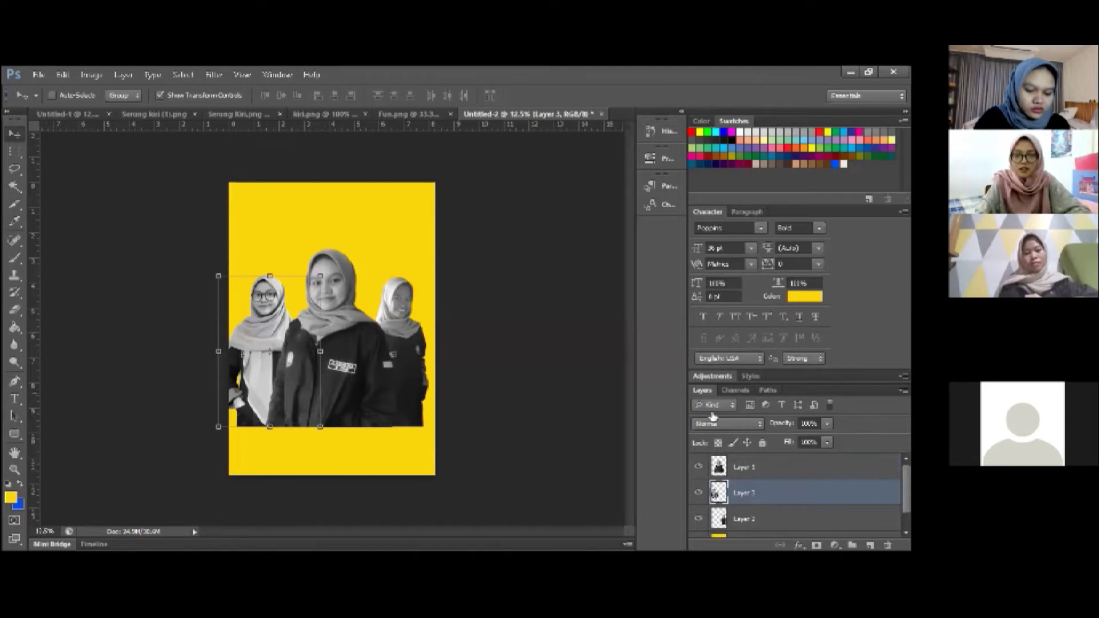
click(737, 472)
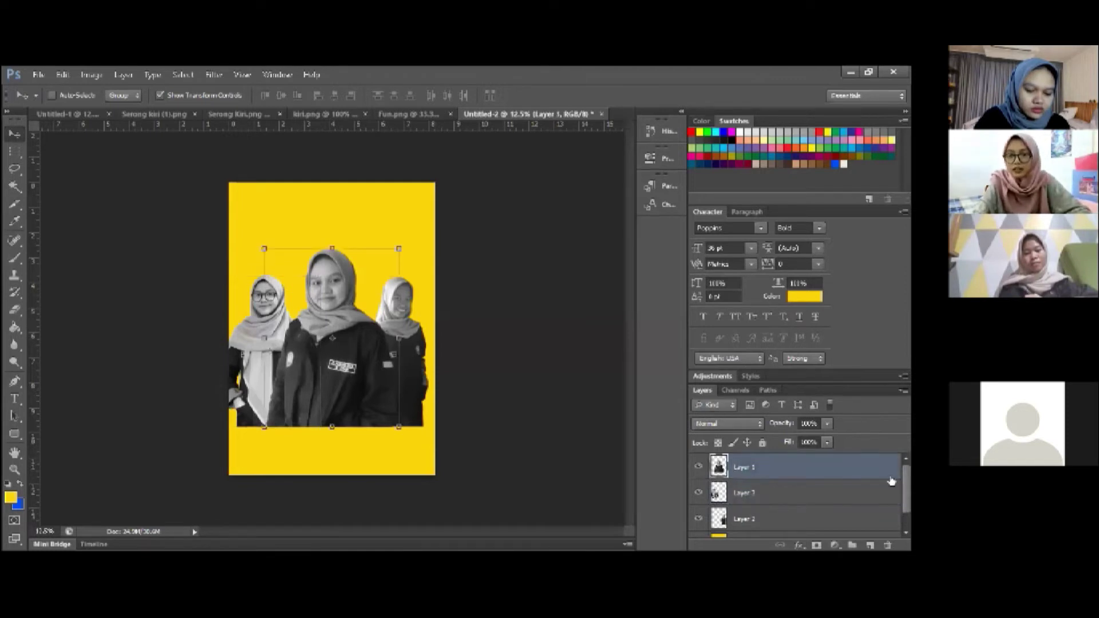
click(800, 493)
click(726, 467)
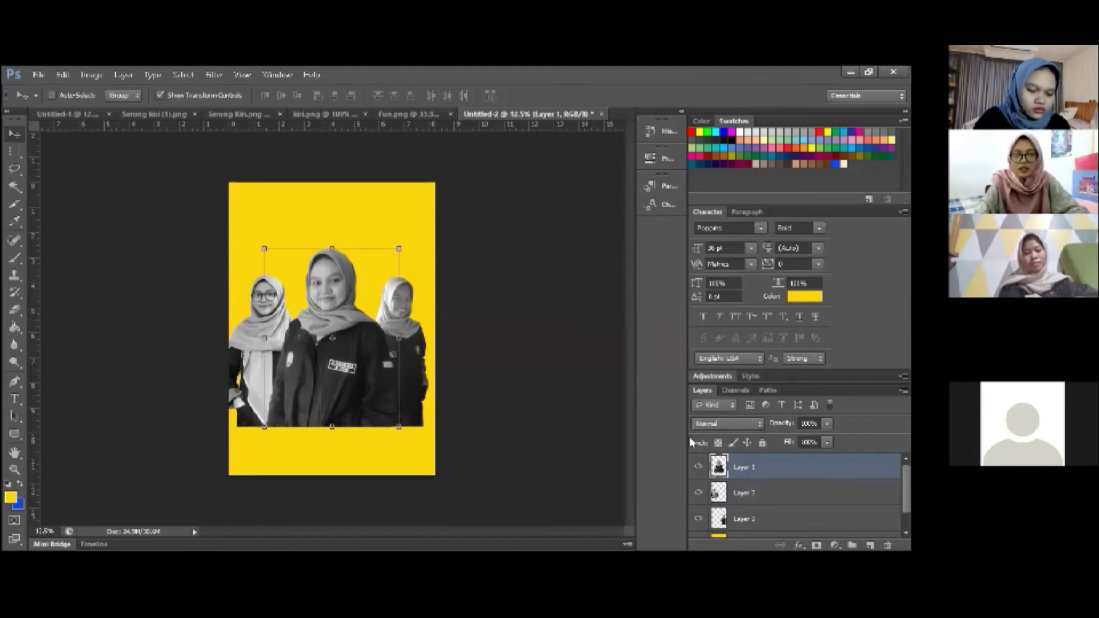
Nudge the portrait with glasses on Layer 3 to the right until it lies fully inside the page
click(777, 497)
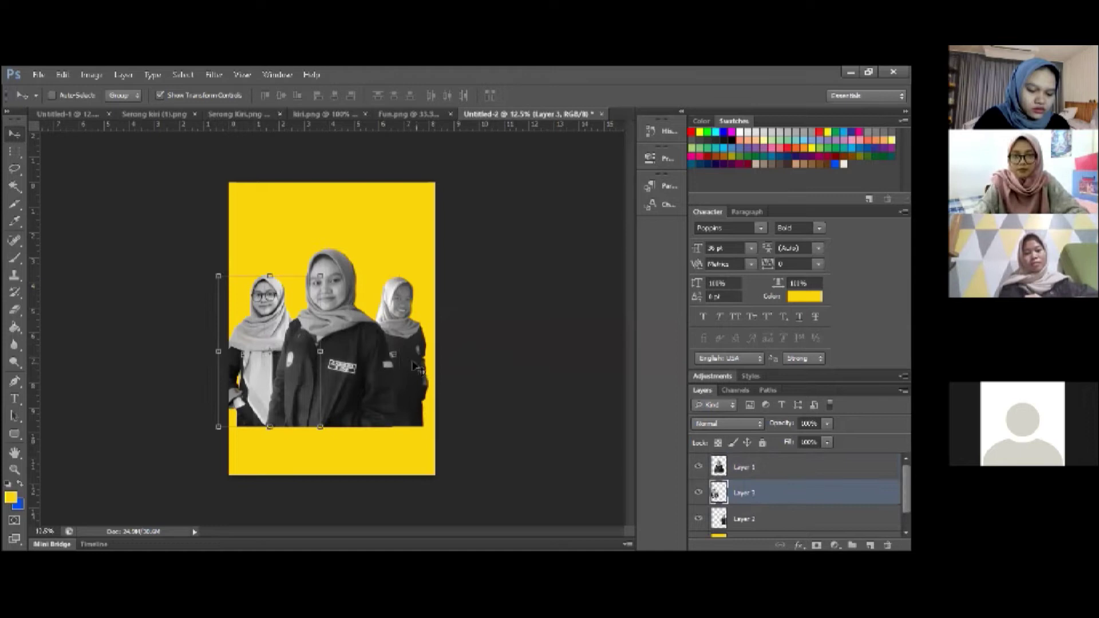
key(shift+Right)
key(shift+Right)
key(shift+Right)
key(shift+Right)
key(shift+Right)
key(shift+Right)
key(shift+Right)
key(shift+Right)
key(shift+Right)
key(shift+Right)
key(shift+Right)
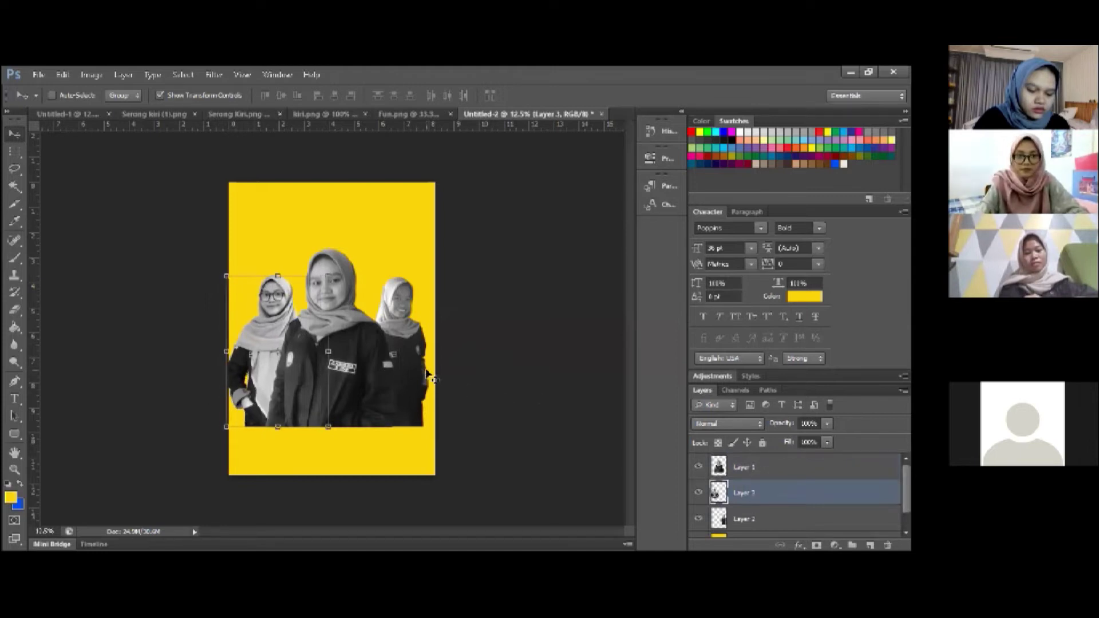
Nudge the portrait with glasses slightly further right and rotate the right-hand portrait on Layer 2 slightly counter-clockwise
key(shift+Right)
key(shift+Right)
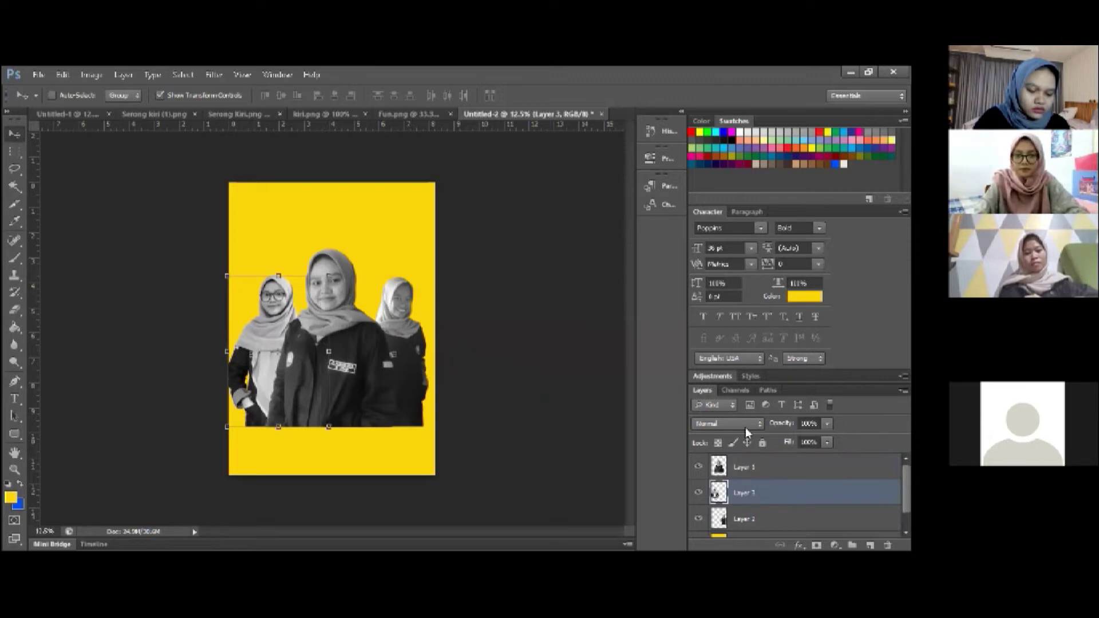
click(745, 512)
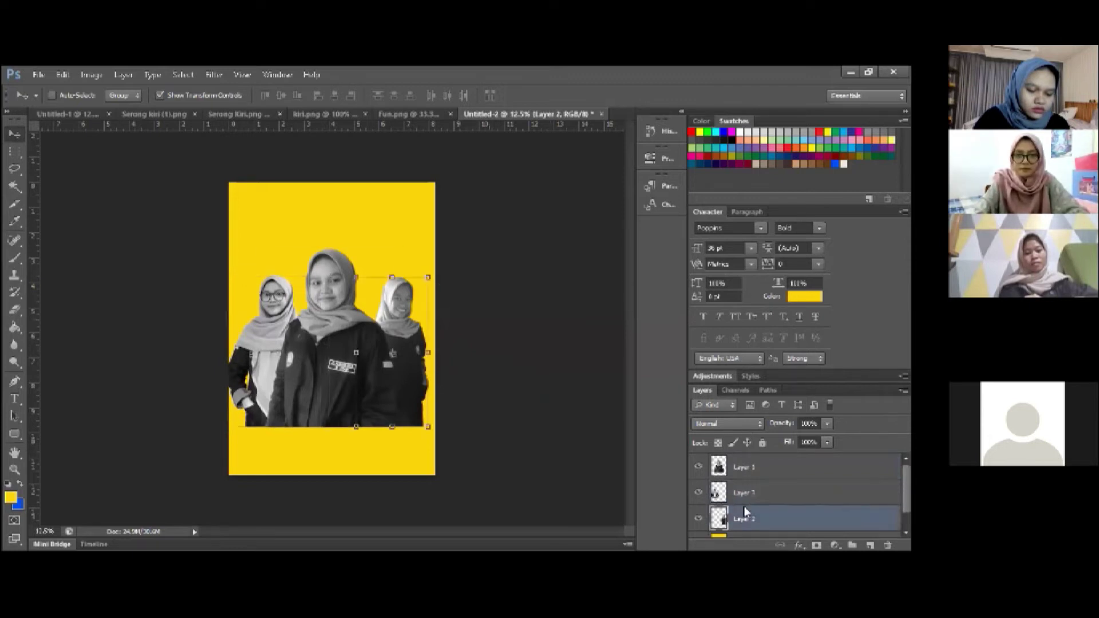
key(ctrl+t)
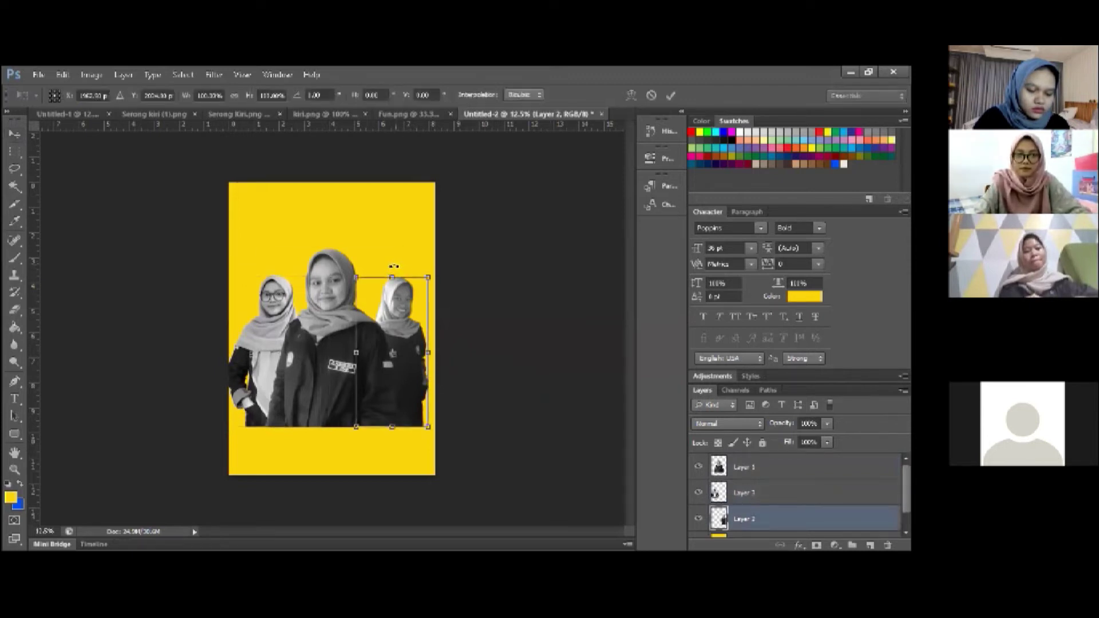
drag(393, 265, 393, 265)
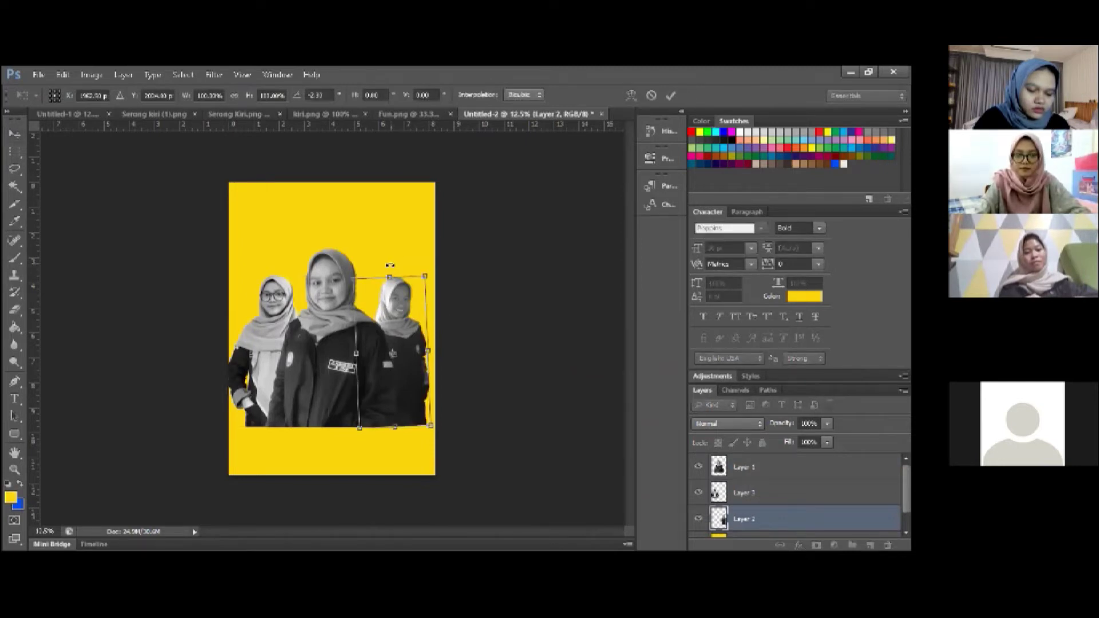
click(671, 95)
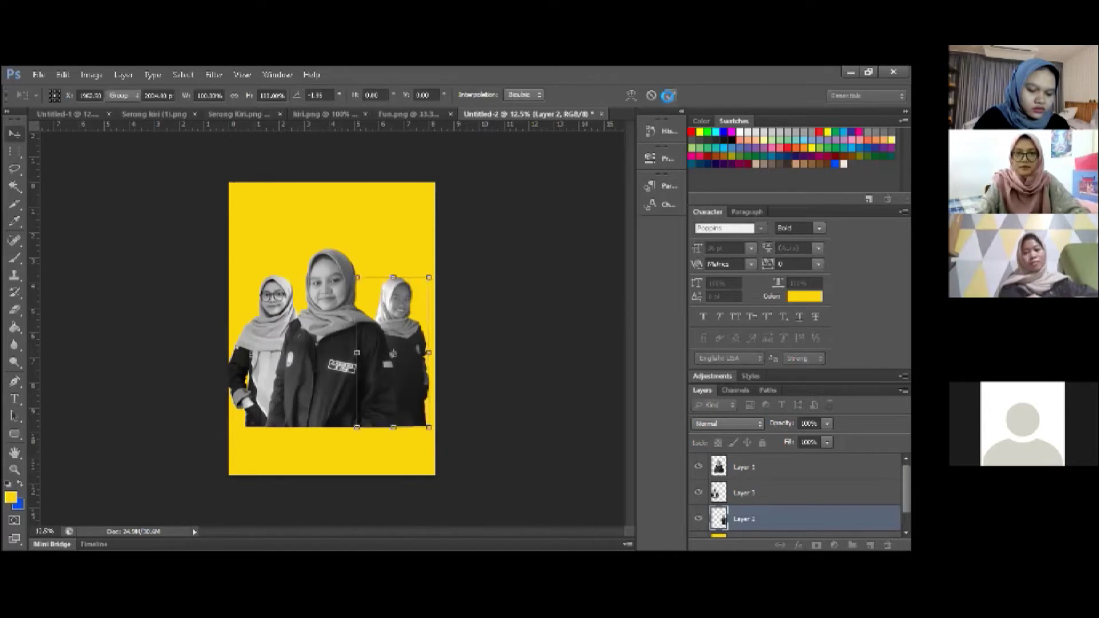
Select Layer 1 in the poster and set the foreground colour to the magenta E1007A sampled from the Fun.png palette
click(732, 461)
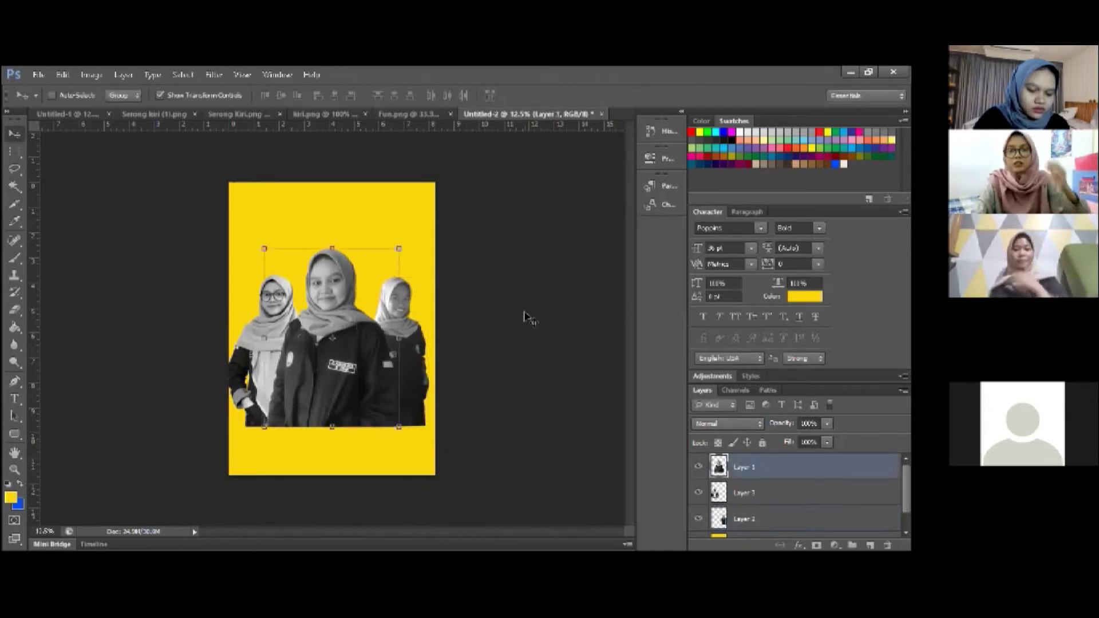
click(403, 114)
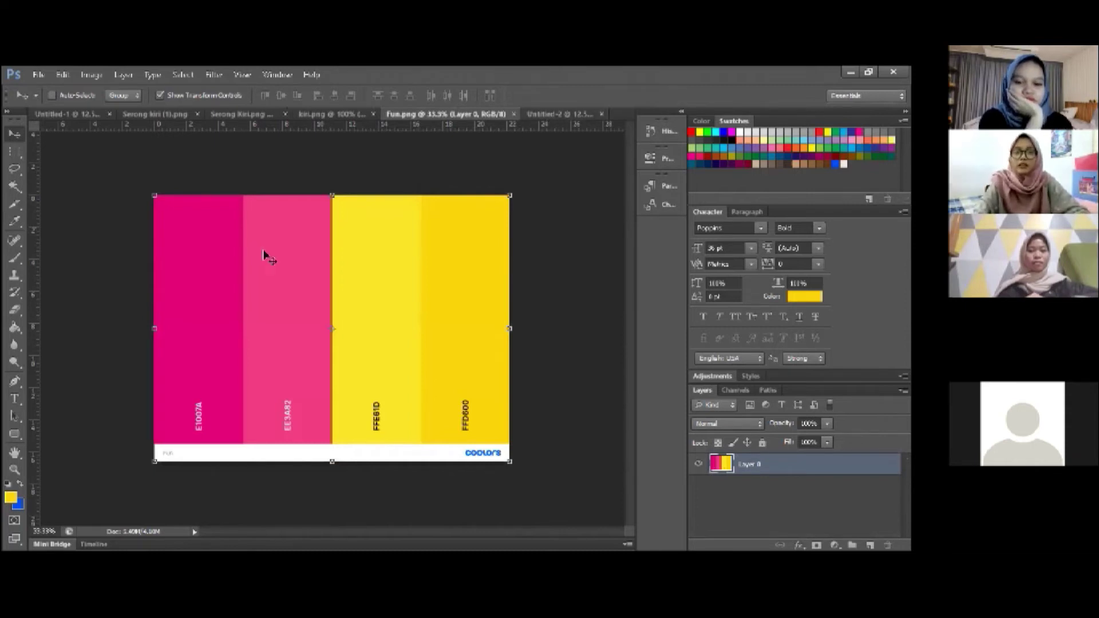
click(13, 495)
click(218, 321)
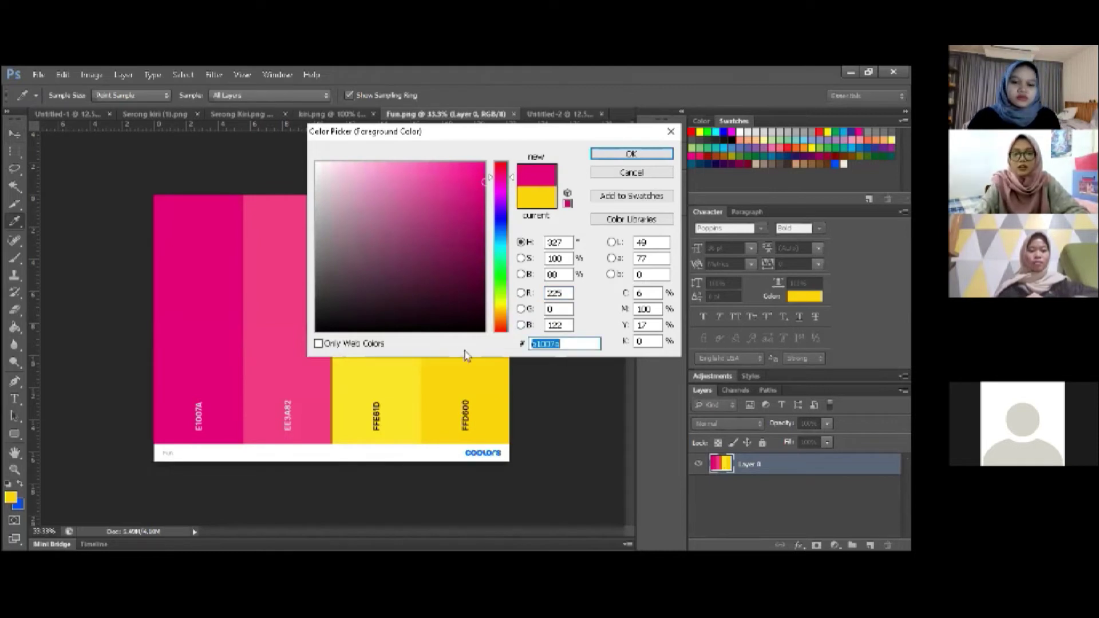
click(631, 155)
Draw a magenta rectangle about 840 px high across the full width of the poster's bottom, above Layer 1
click(556, 114)
key(v)
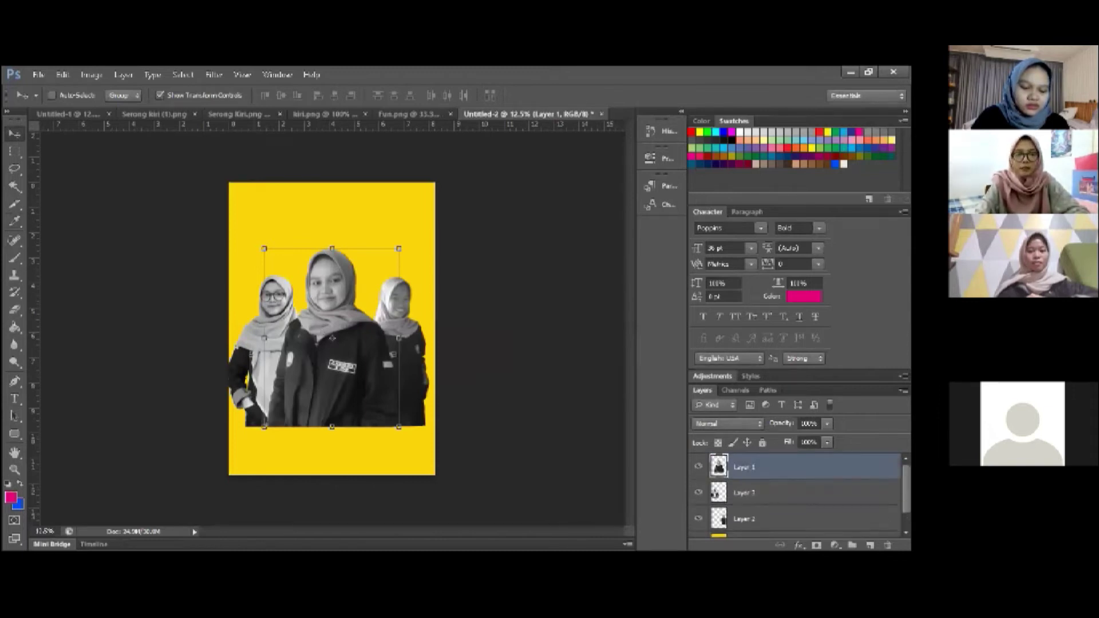
click(15, 433)
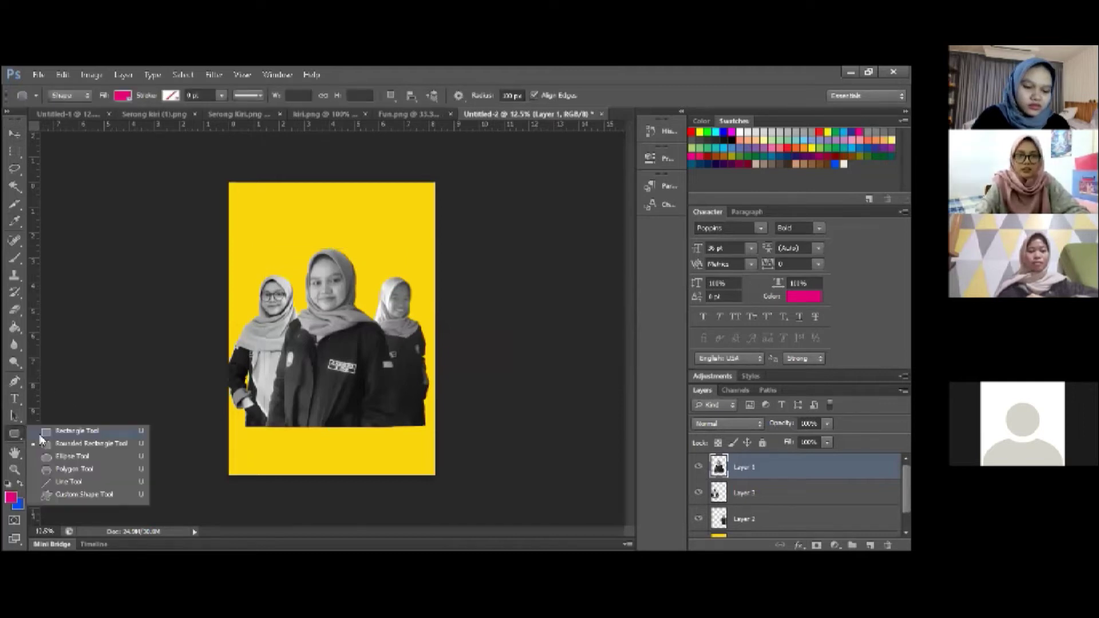
click(39, 435)
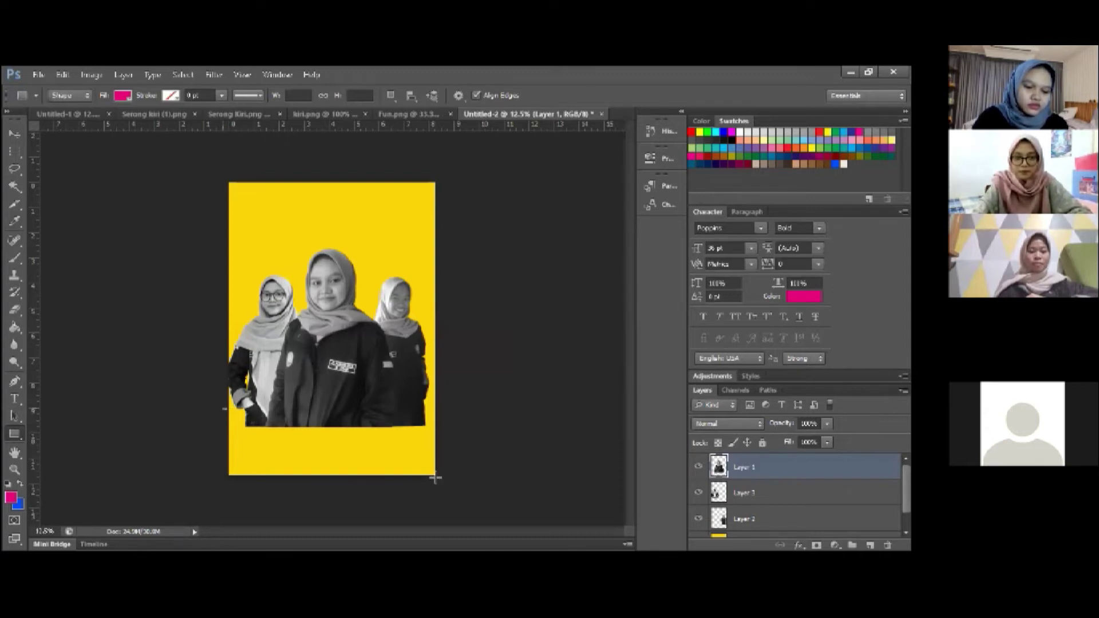
drag(224, 408, 435, 478)
click(754, 490)
click(747, 469)
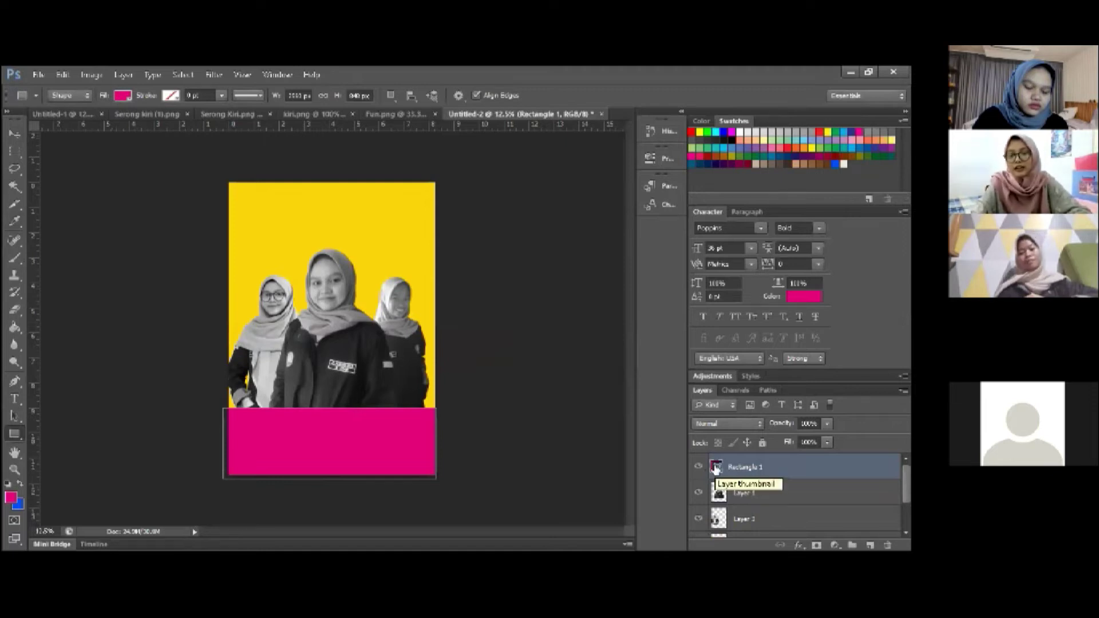
Try lighter pink fills on the bottom rectangle, ending on the magenta e1007a
double_click(715, 468)
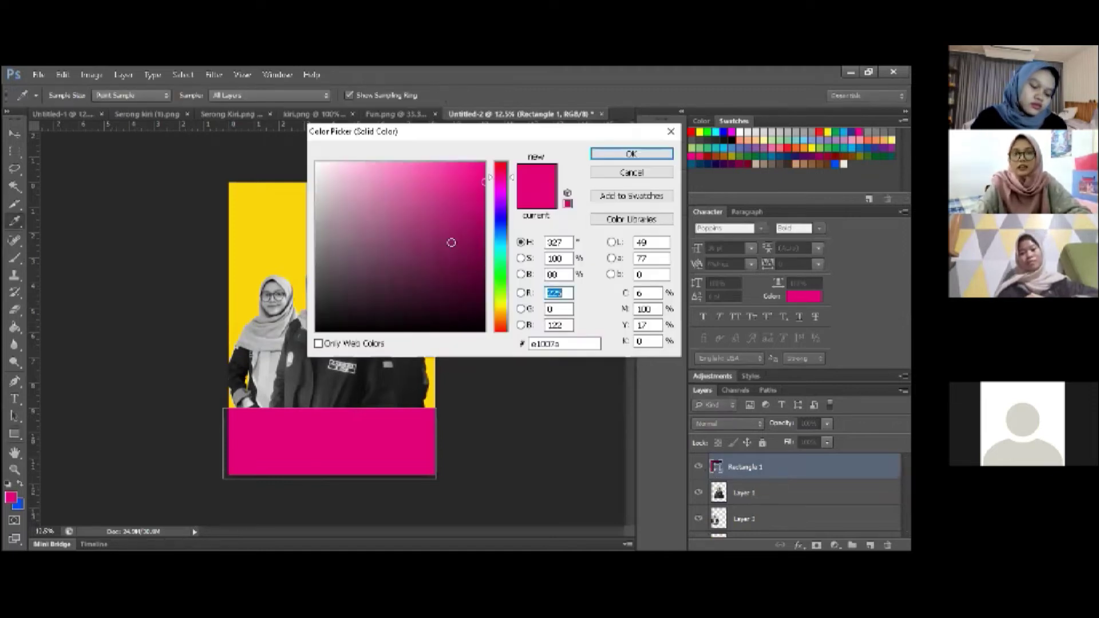
click(398, 203)
mouse_move(399, 204)
mouse_down()
mouse_move(376, 240)
mouse_move(355, 182)
mouse_up()
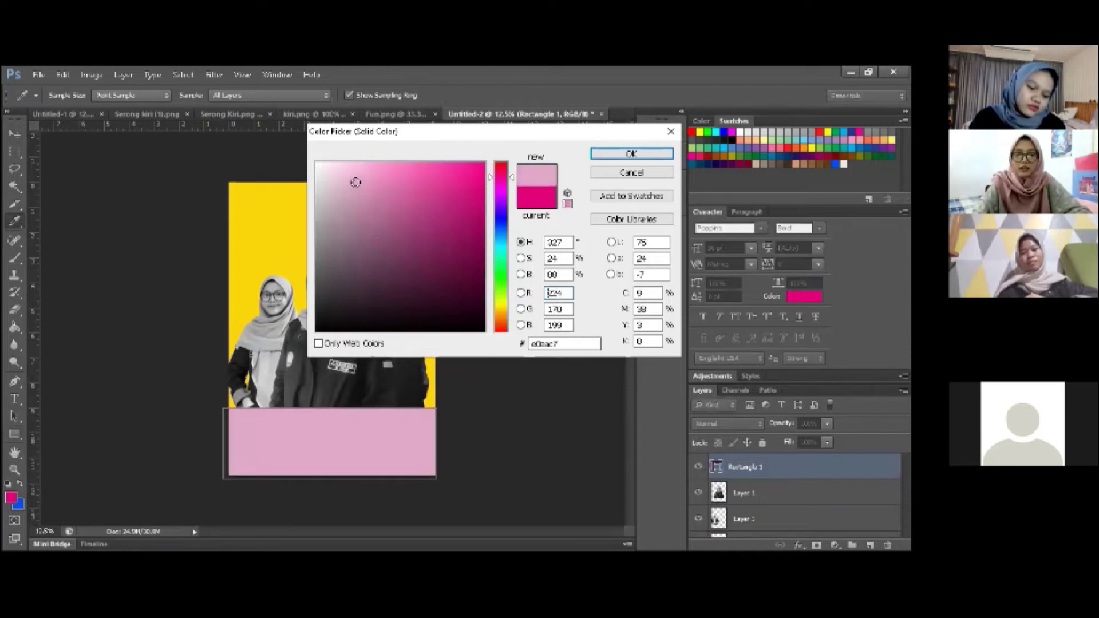
click(448, 174)
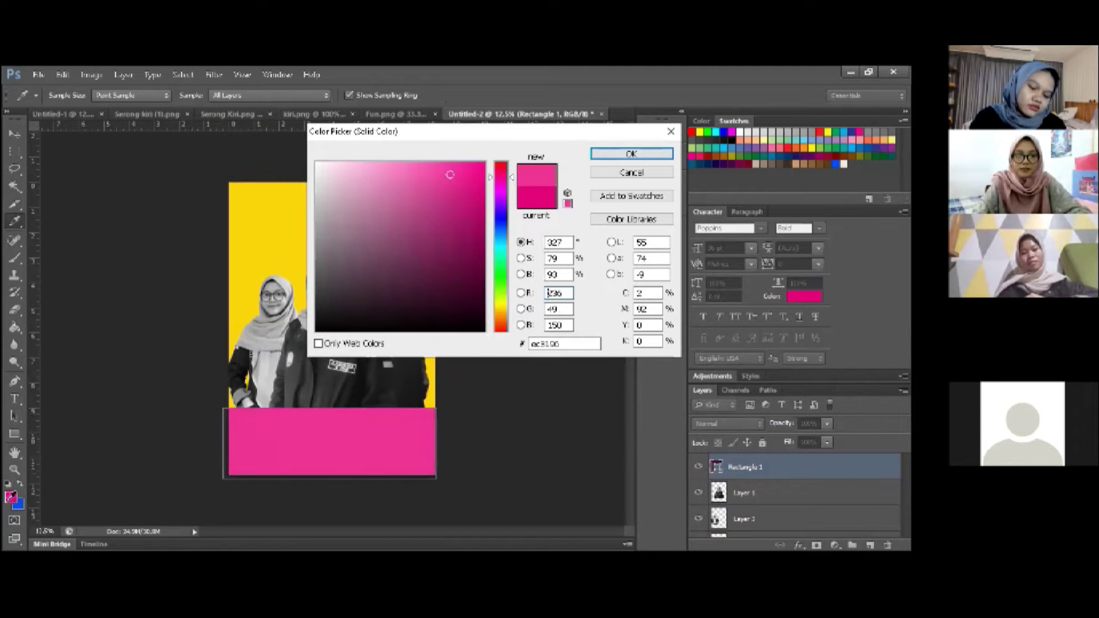
drag(450, 174, 485, 182)
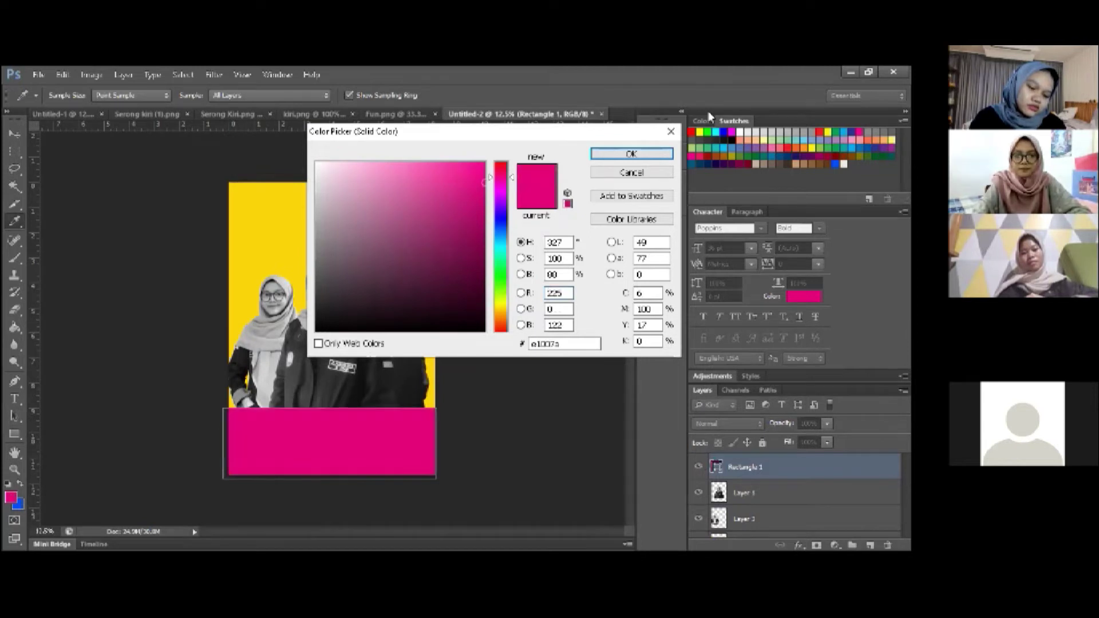
click(631, 155)
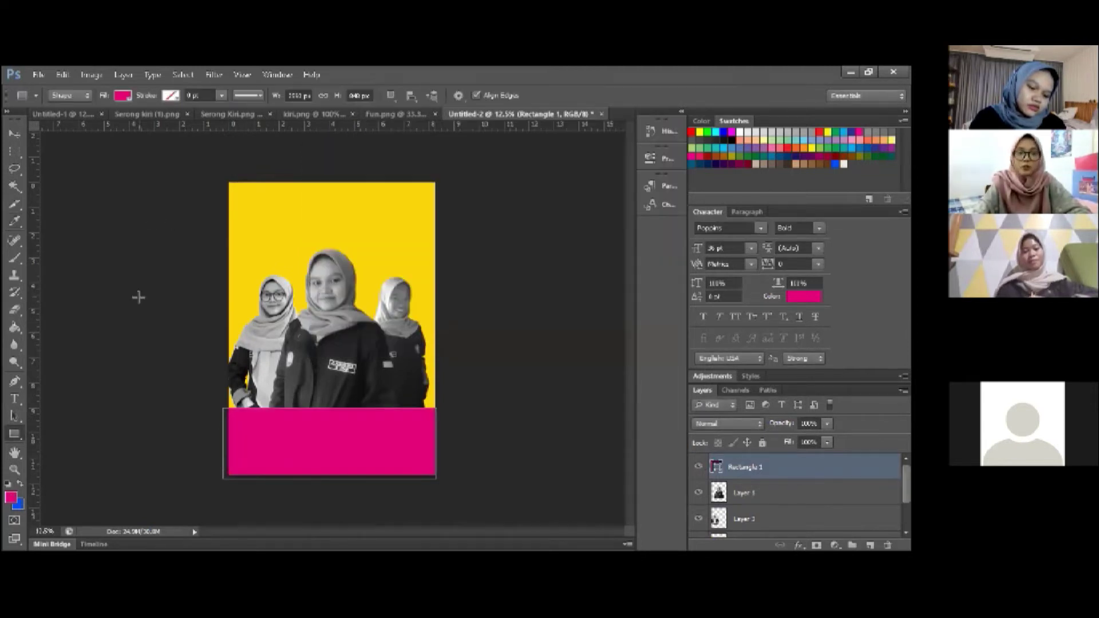
Add the text "Median 2021" in Poppins Bold at 36 pt in the yellow area near the poster's upper edge
click(16, 401)
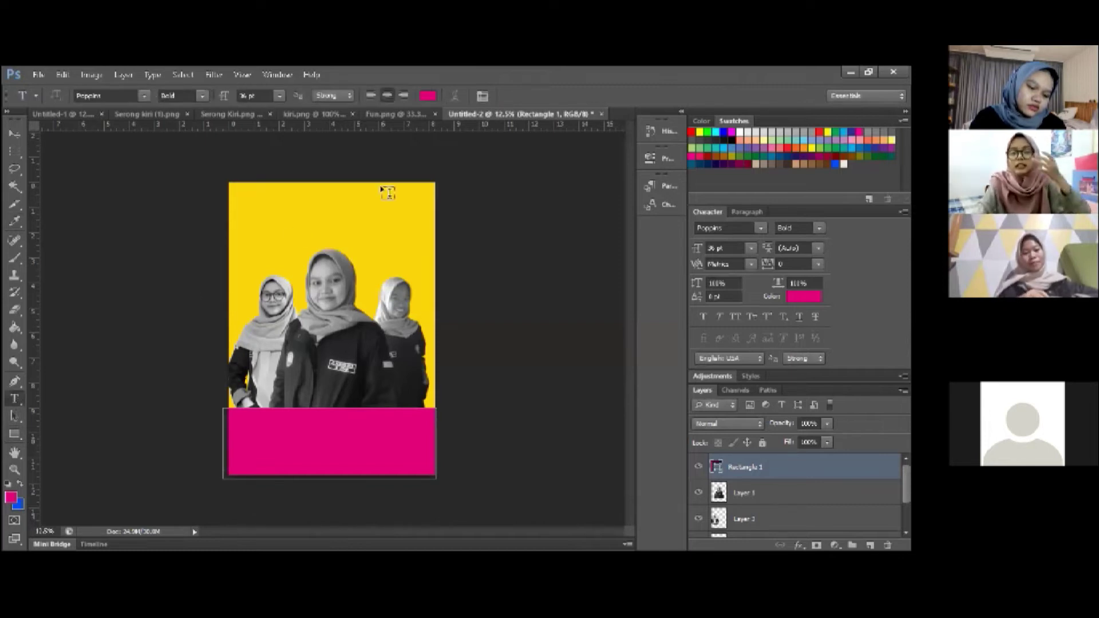
click(265, 212)
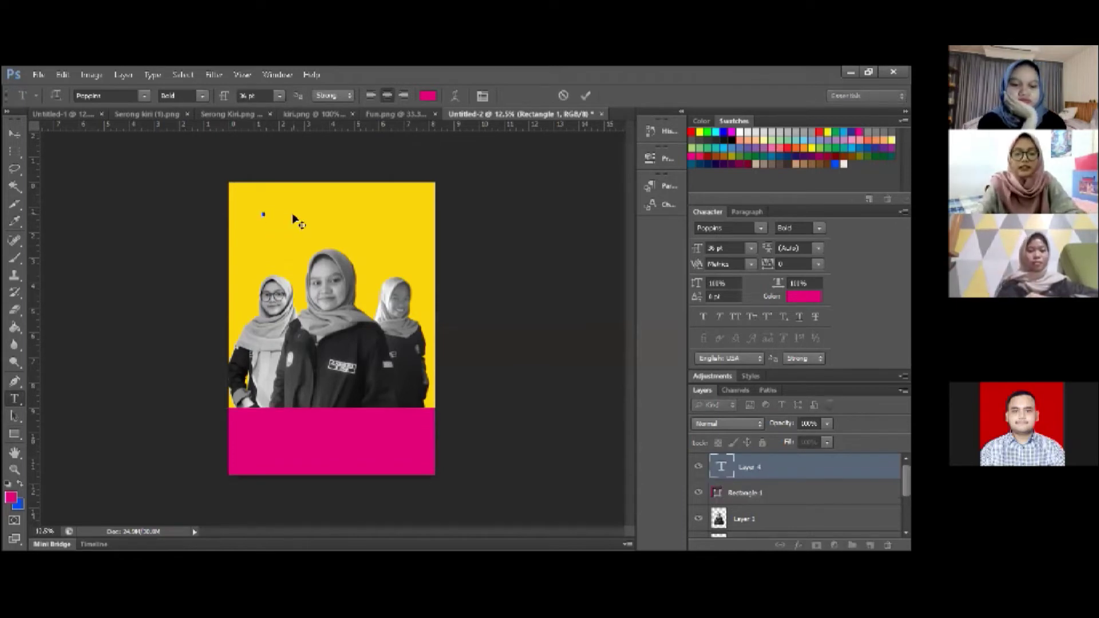
text(Median 2021)
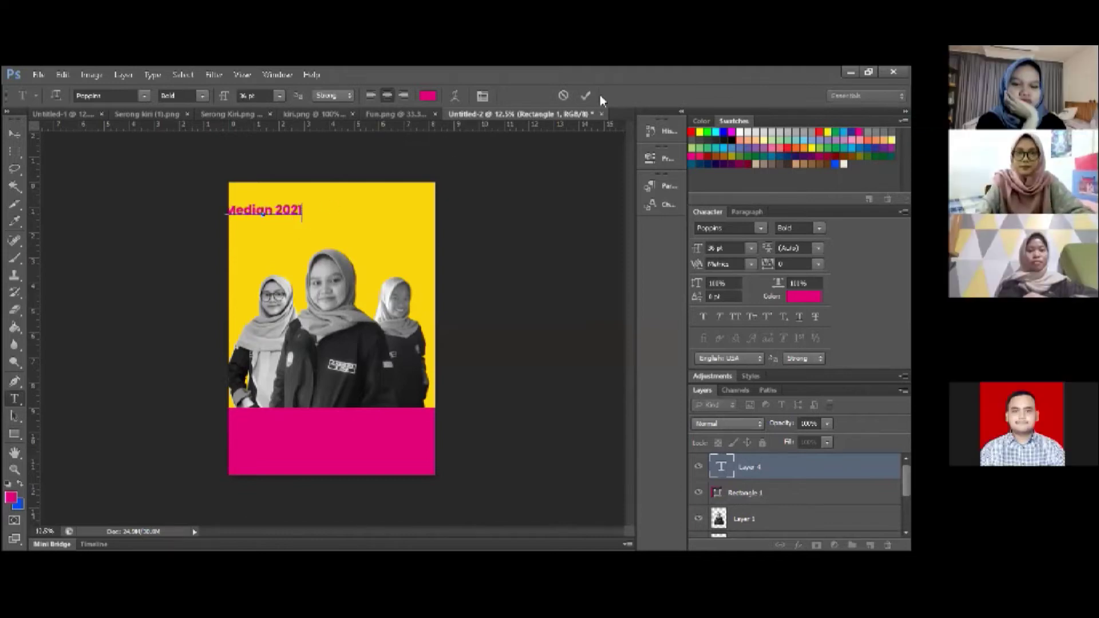
click(586, 95)
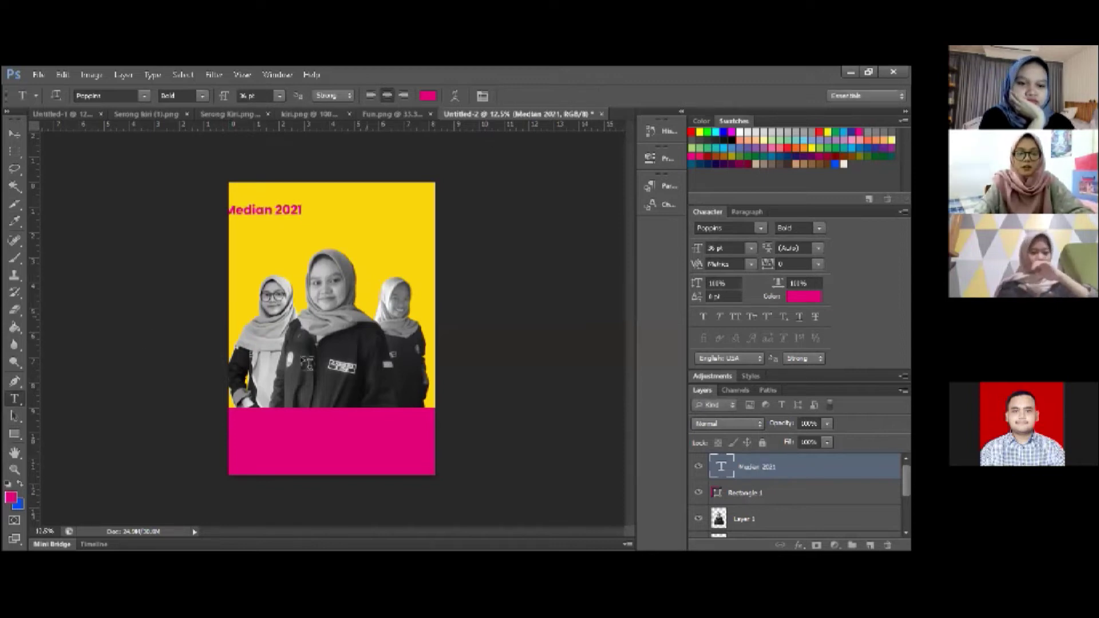
Set the size of the "Median 2021" text to 72 pt
click(263, 210)
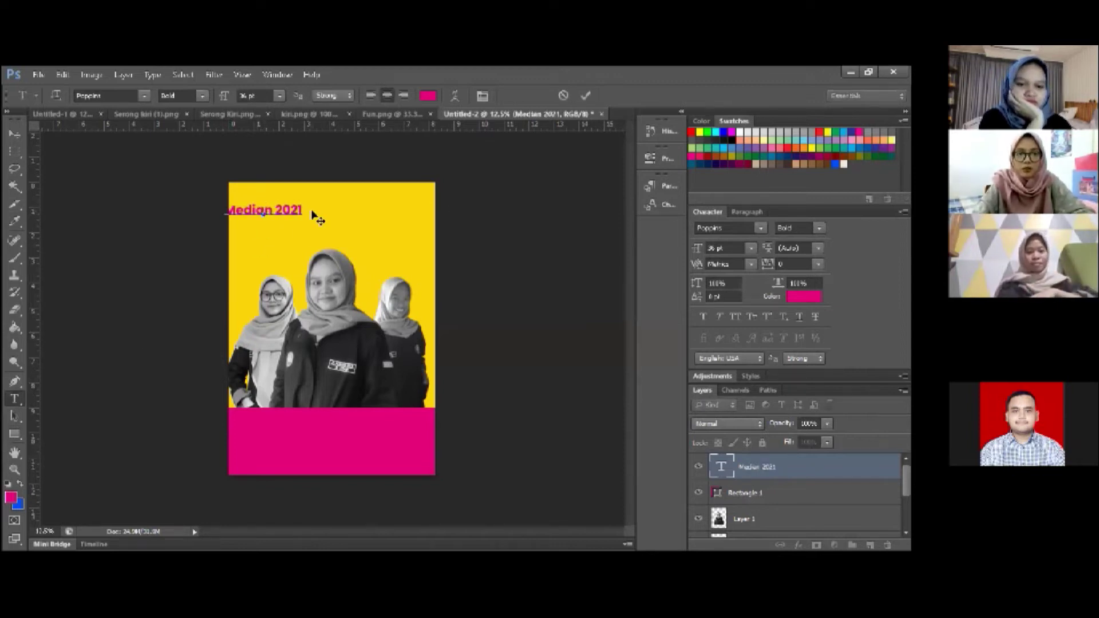
drag(303, 209, 196, 220)
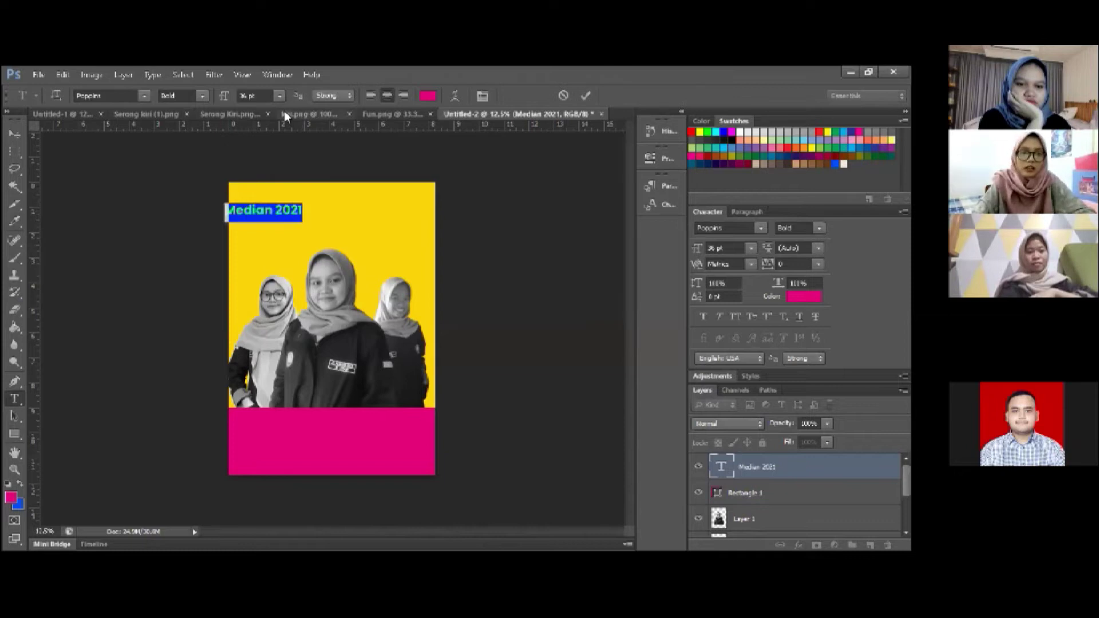
click(279, 96)
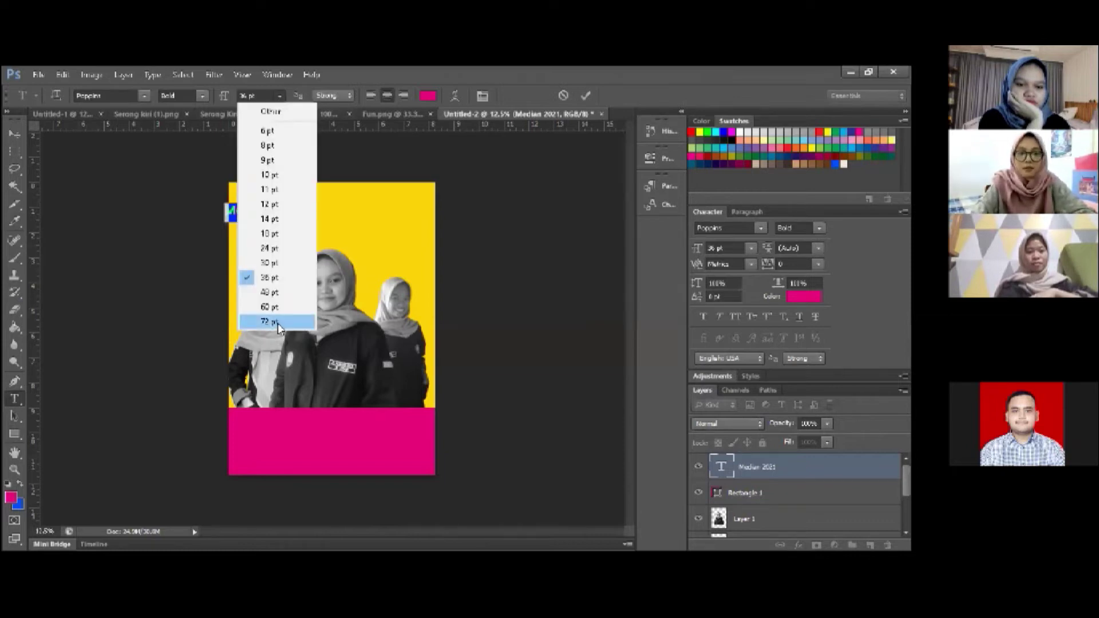
click(269, 322)
click(586, 95)
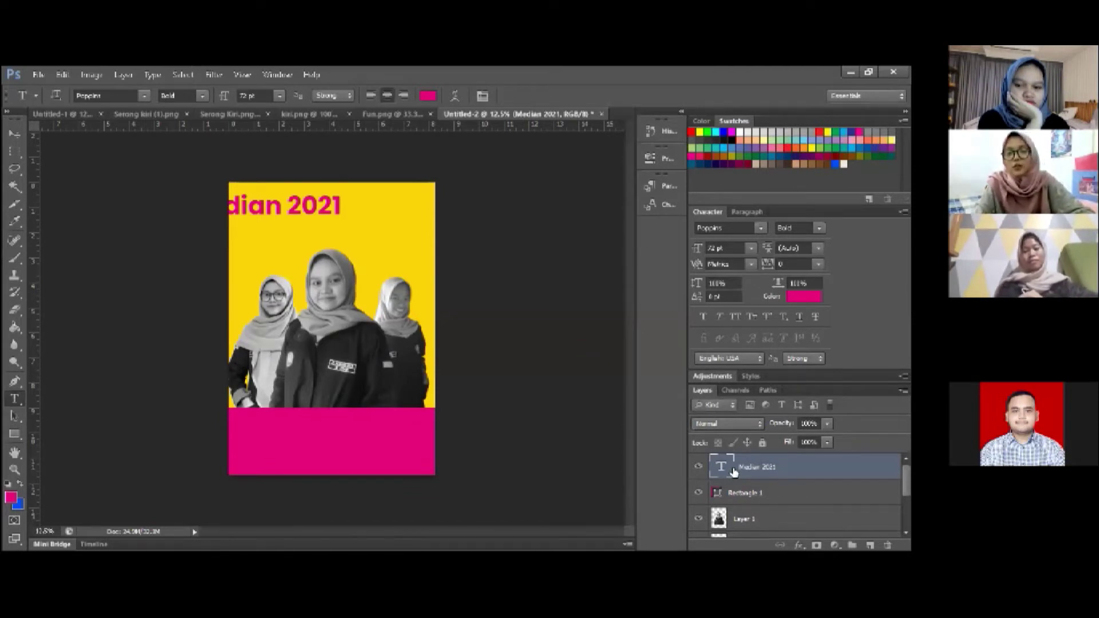
scroll(872, 487, down, 1)
scroll(832, 471, up, 1)
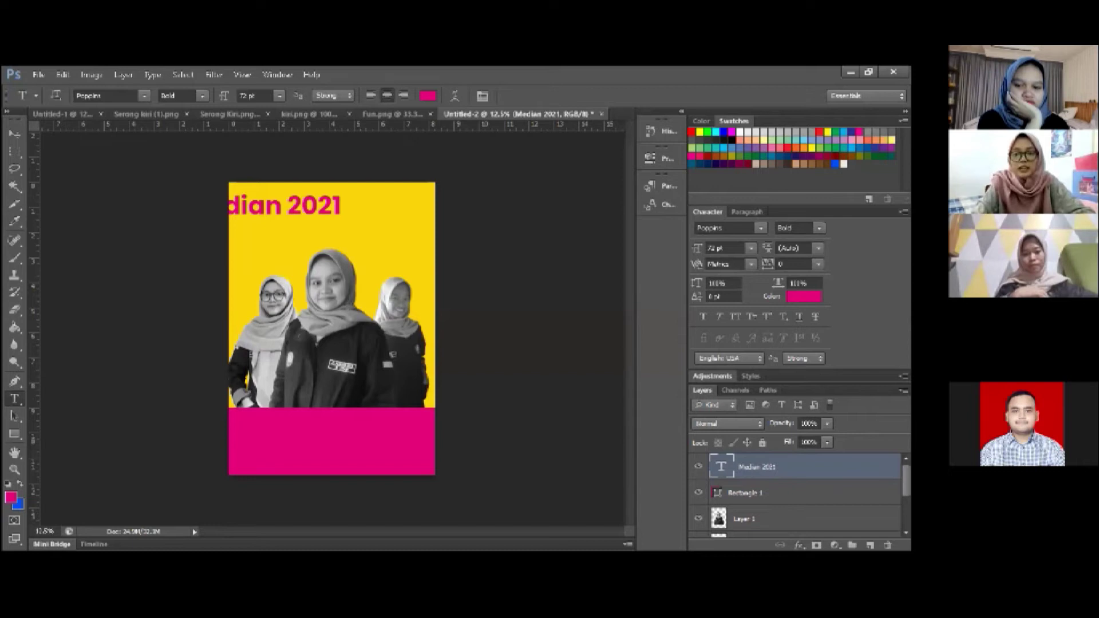
scroll(796, 493, down, 5)
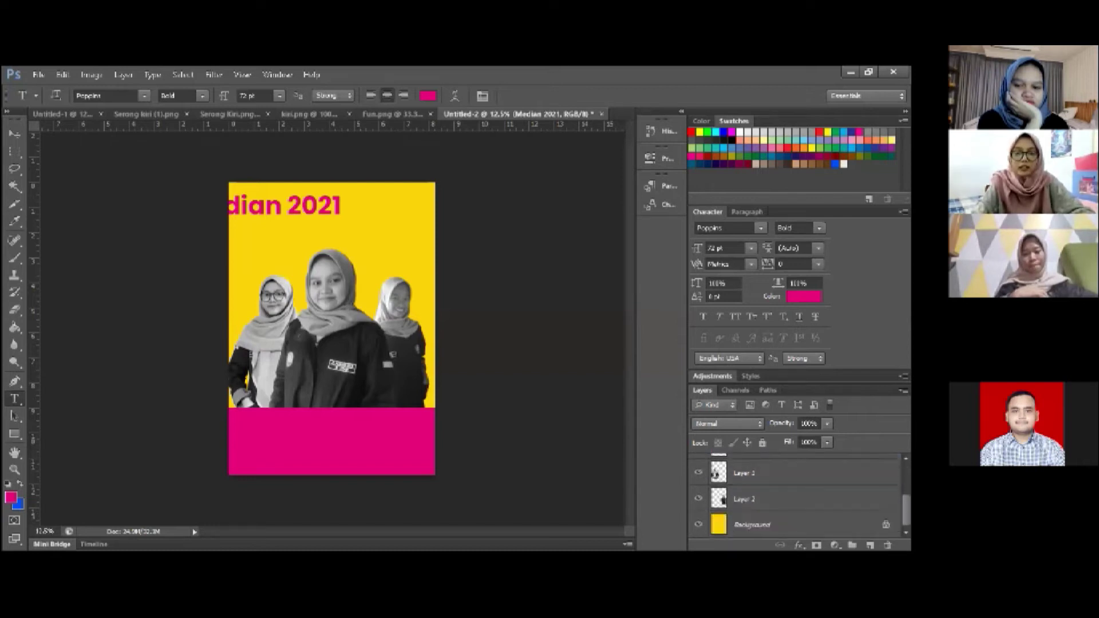
double_click(886, 525)
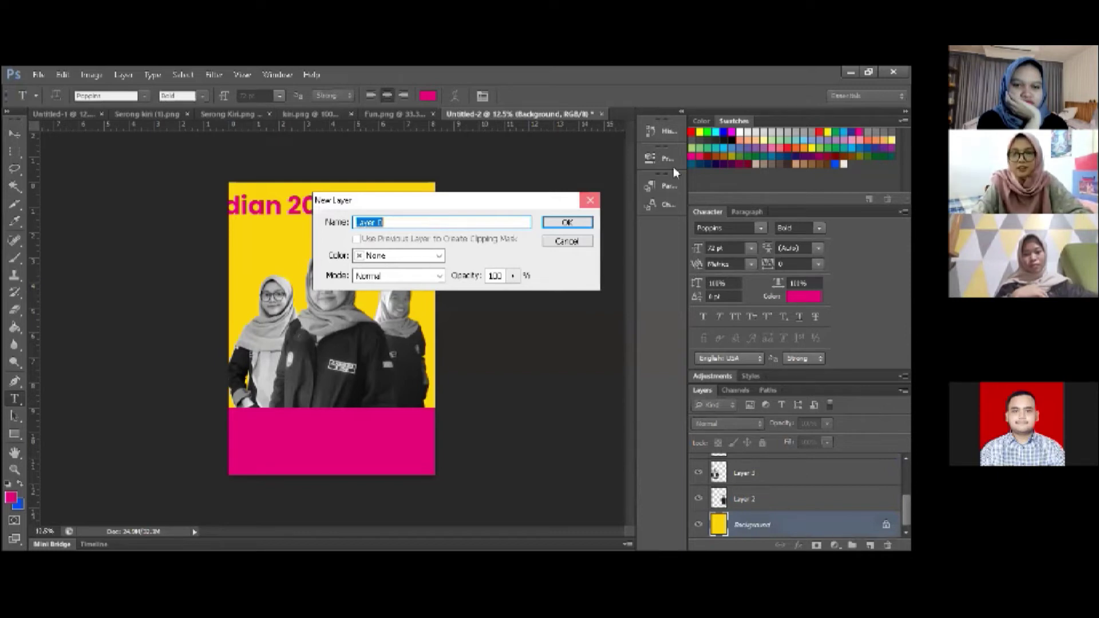
key(Escape)
click(841, 97)
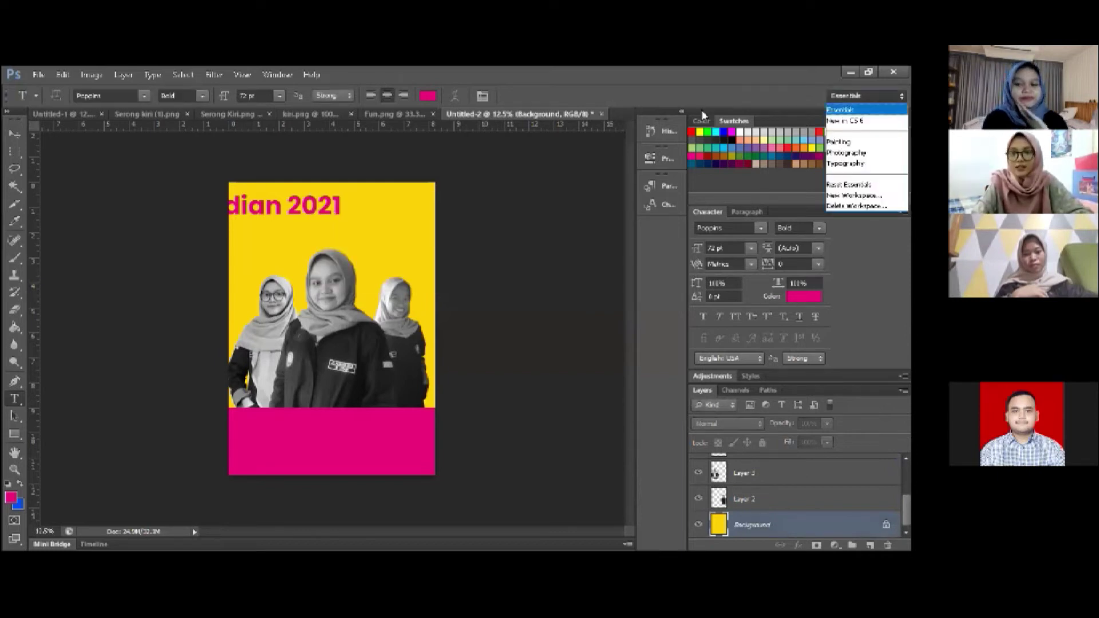
key(Escape)
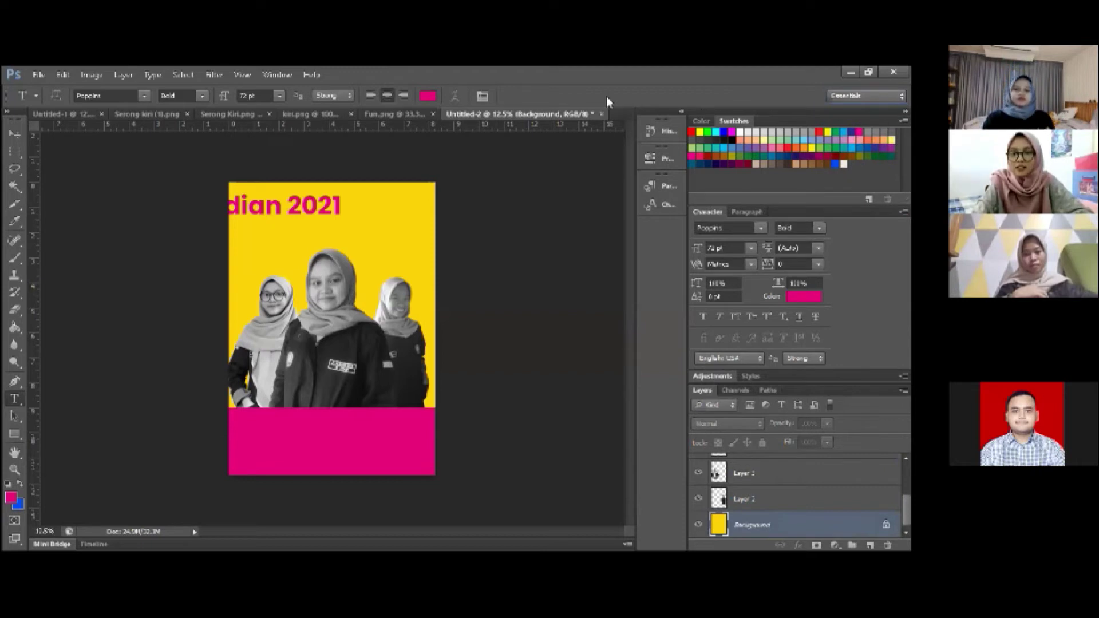
Convert the locked yellow Background into a regular layer, accepting the name Layer 0
double_click(848, 533)
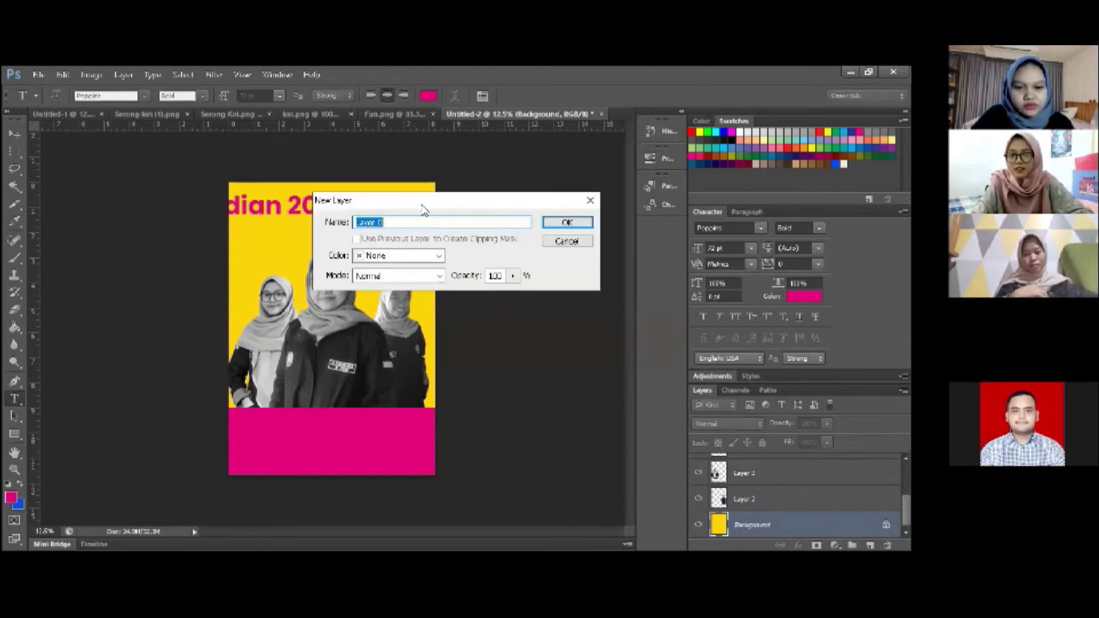
drag(423, 209, 376, 206)
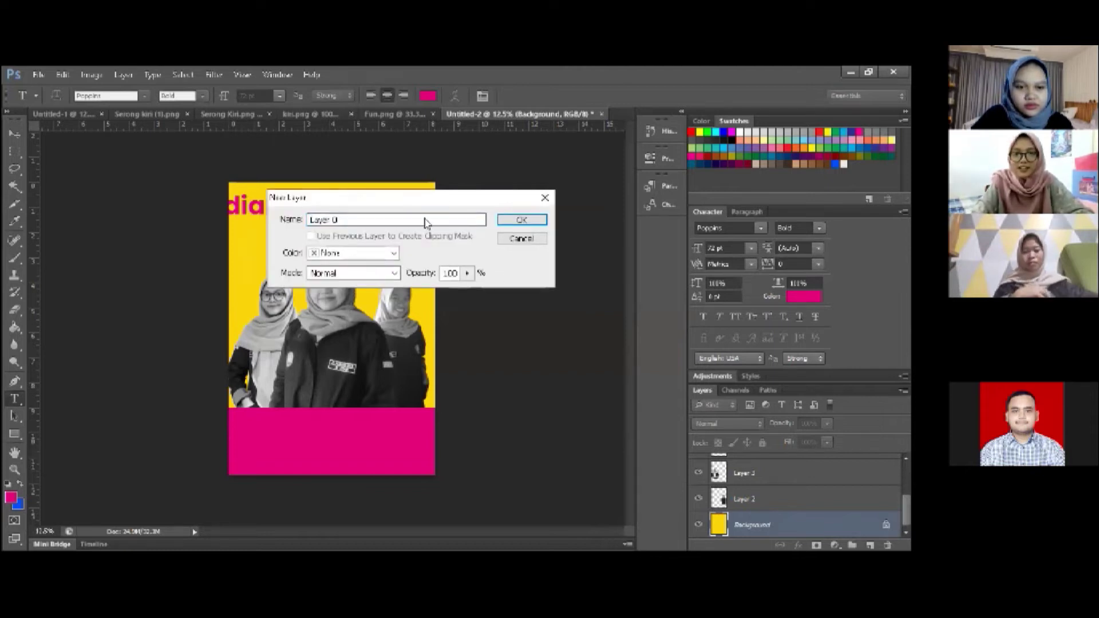
drag(442, 203, 347, 201)
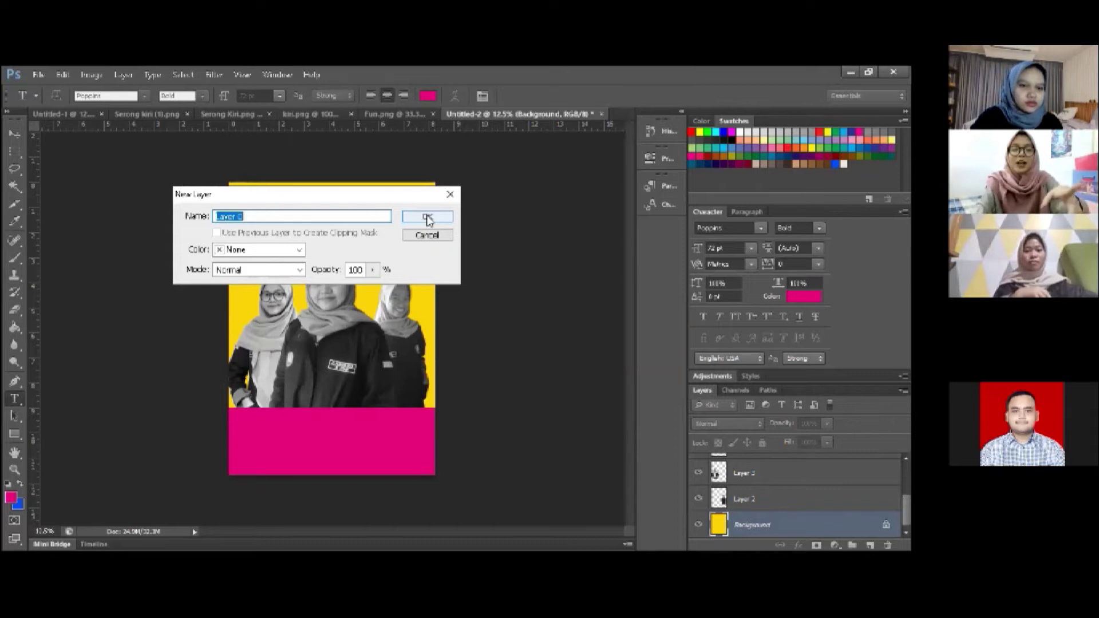
click(427, 218)
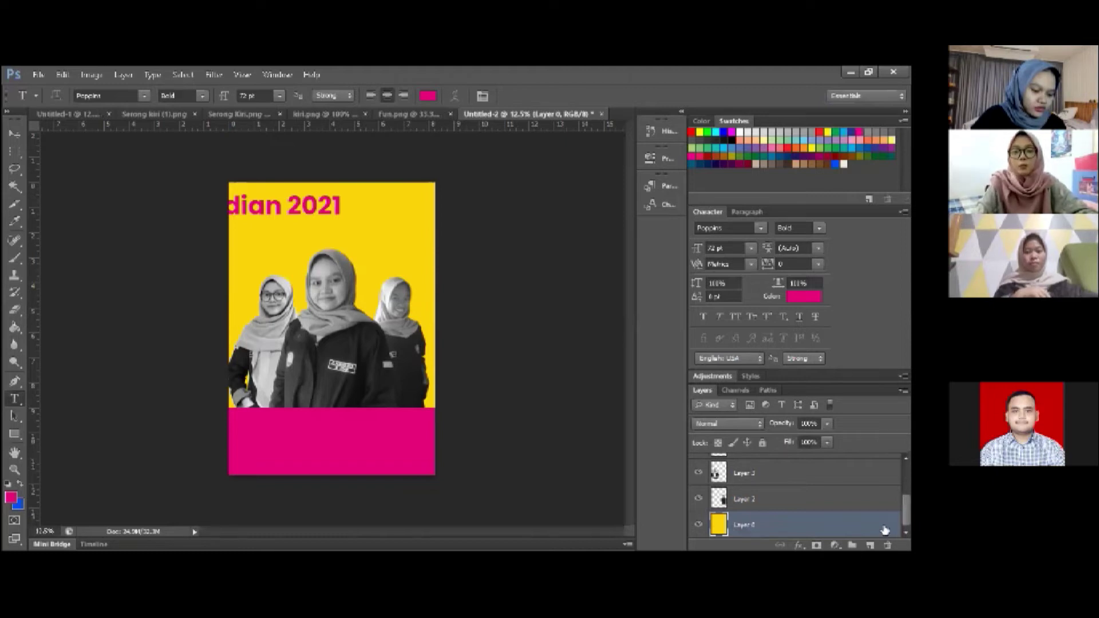
scroll(795, 495, up, 5)
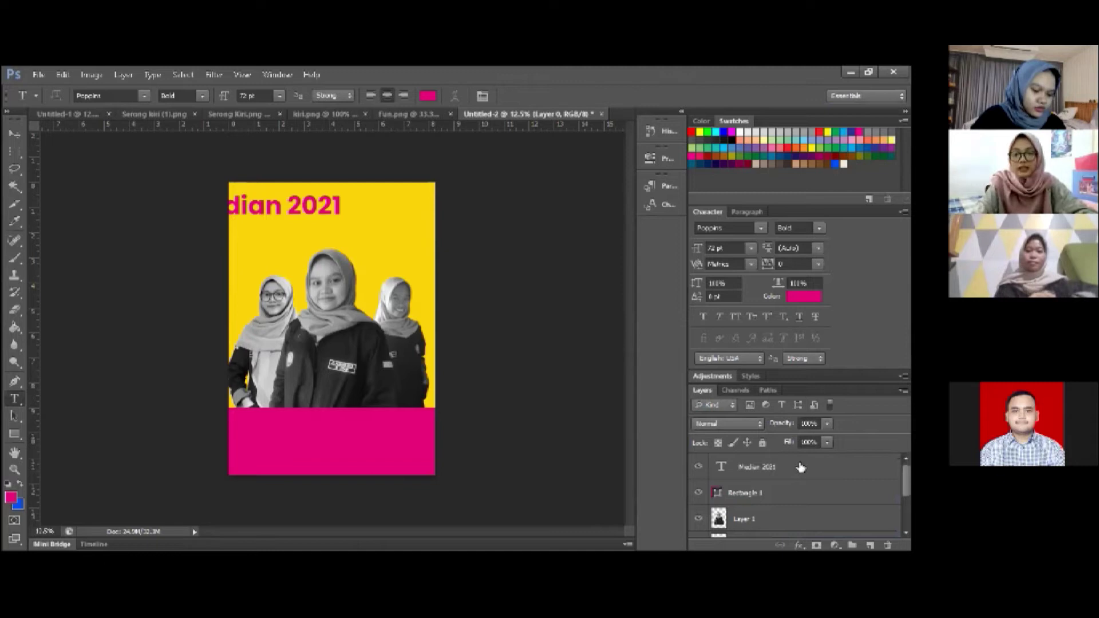
Try aligning the "Median 2021" text and the yellow Layer 0 with each other by their vertical and horizontal centers
click(800, 467)
scroll(800, 492, down, 5)
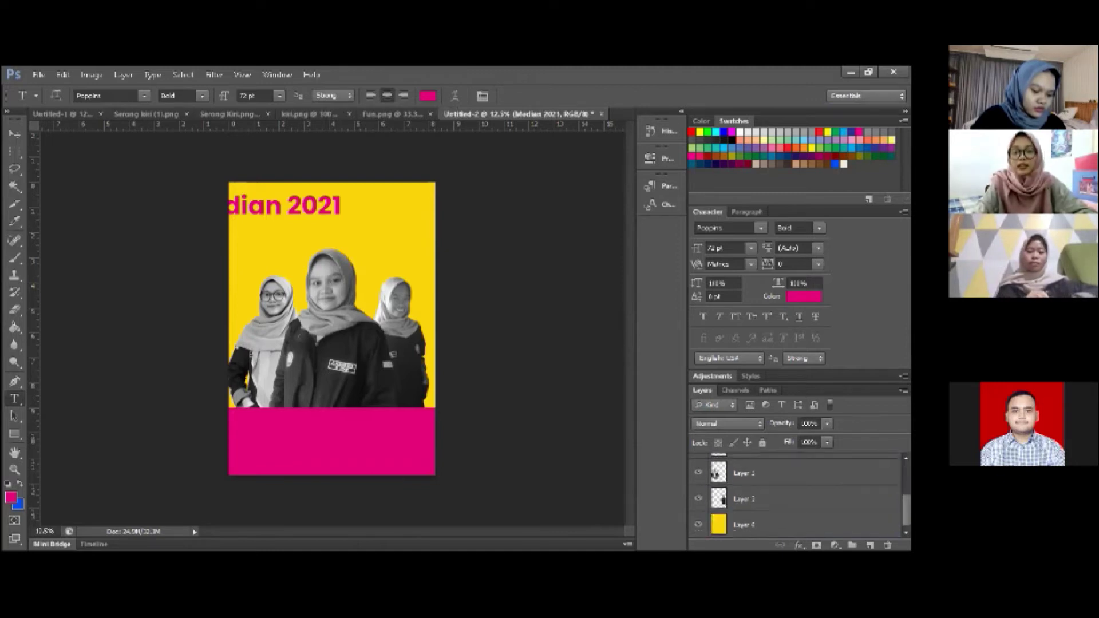
click(812, 523)
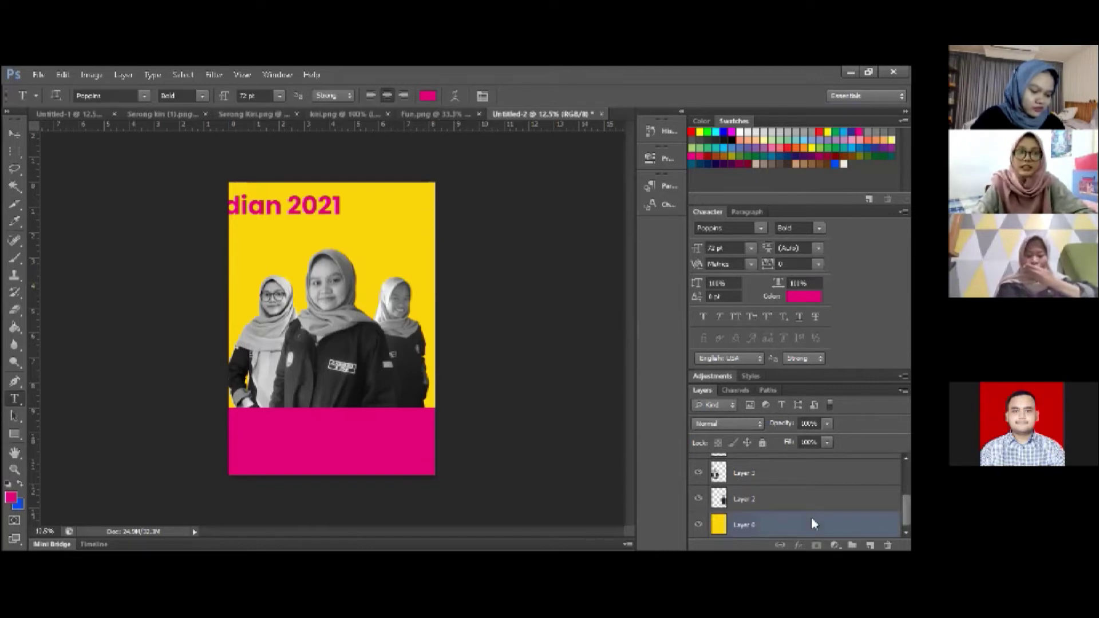
click(12, 131)
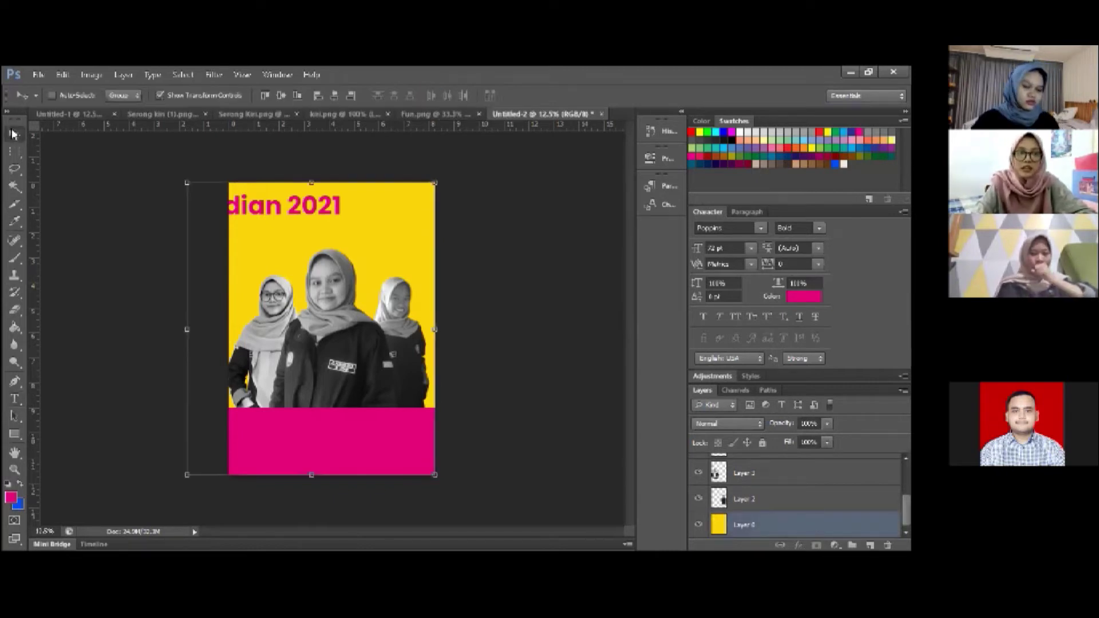
click(282, 96)
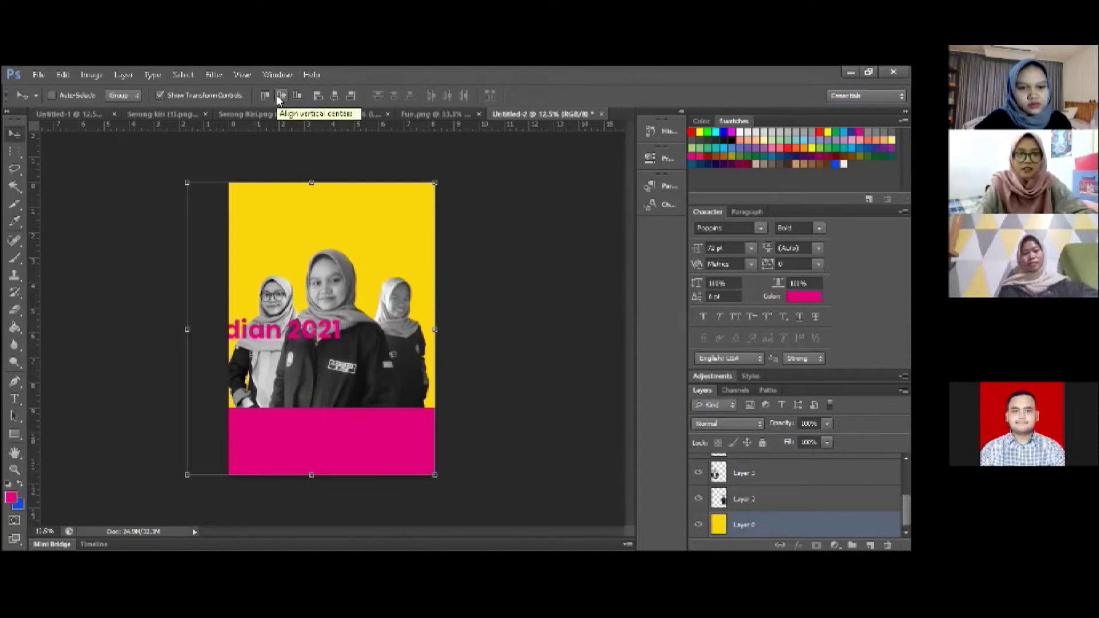
click(335, 95)
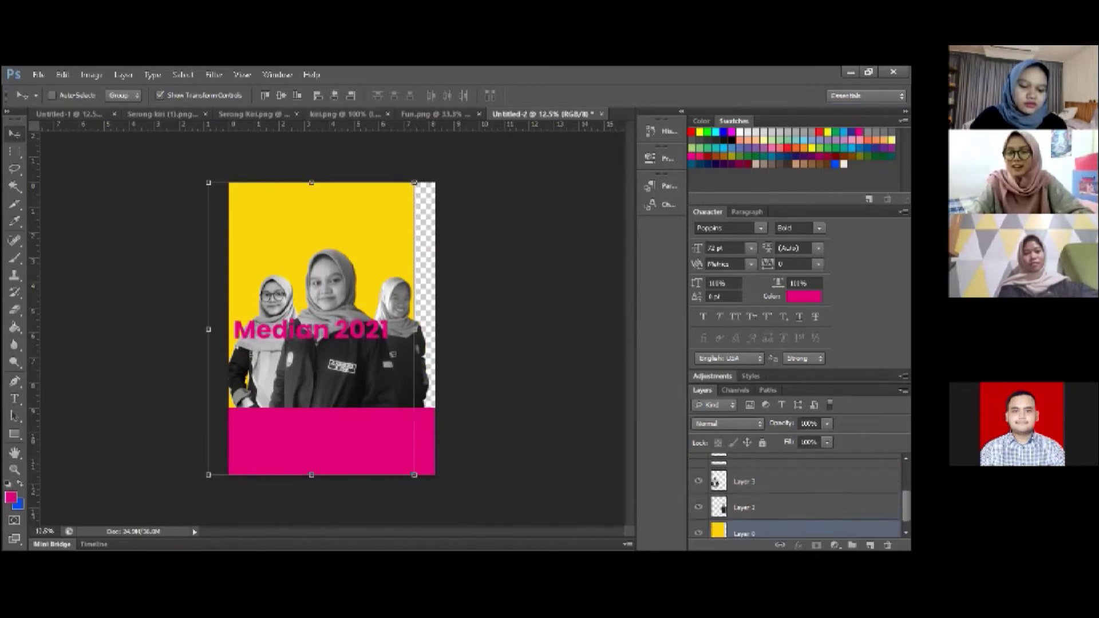
Undo the vertical and horizontal alignment of the title and the yellow layer
scroll(733, 461, up, 3)
key(ctrl+z)
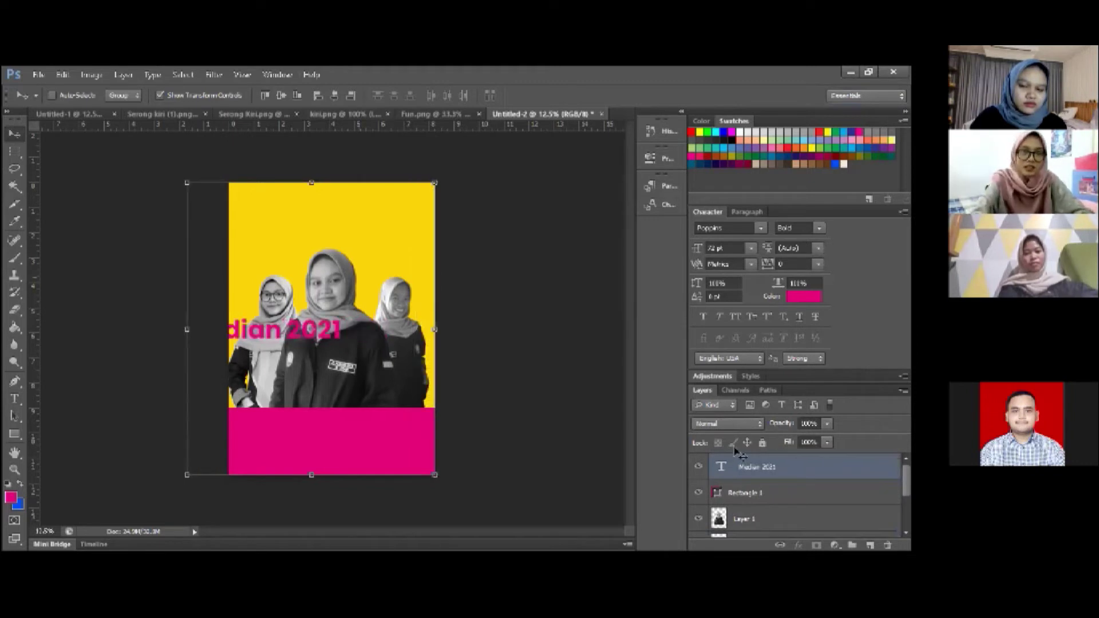
key(ctrl+z)
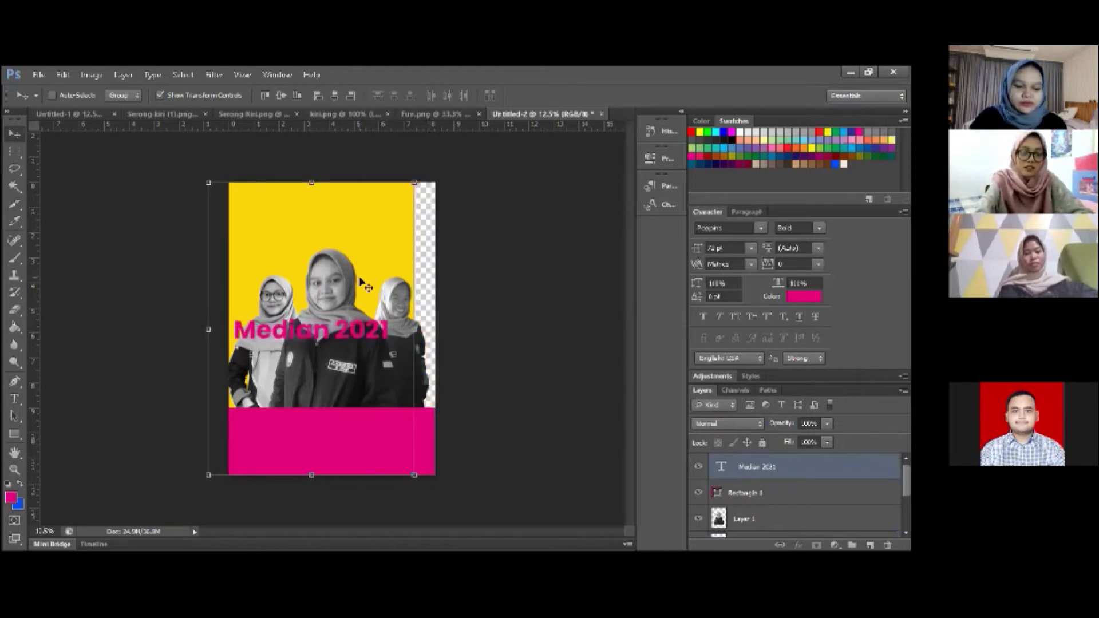
key(ctrl+shift+z)
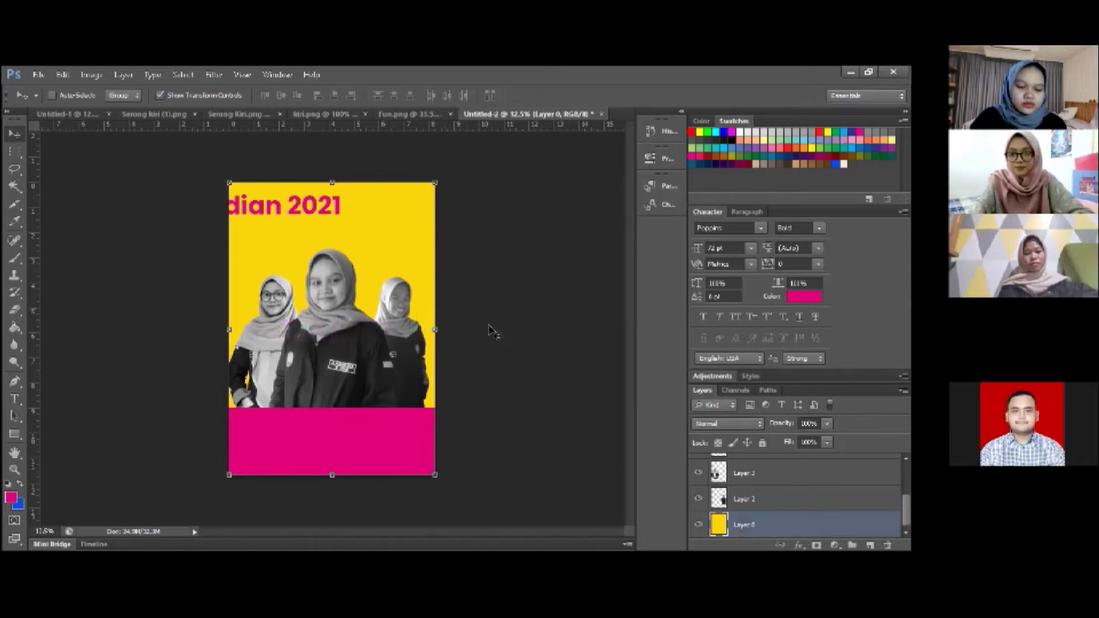
Add a new empty layer directly above the "Median 2021" text layer
scroll(795, 495, up, 2)
scroll(788, 470, up, 1)
click(789, 469)
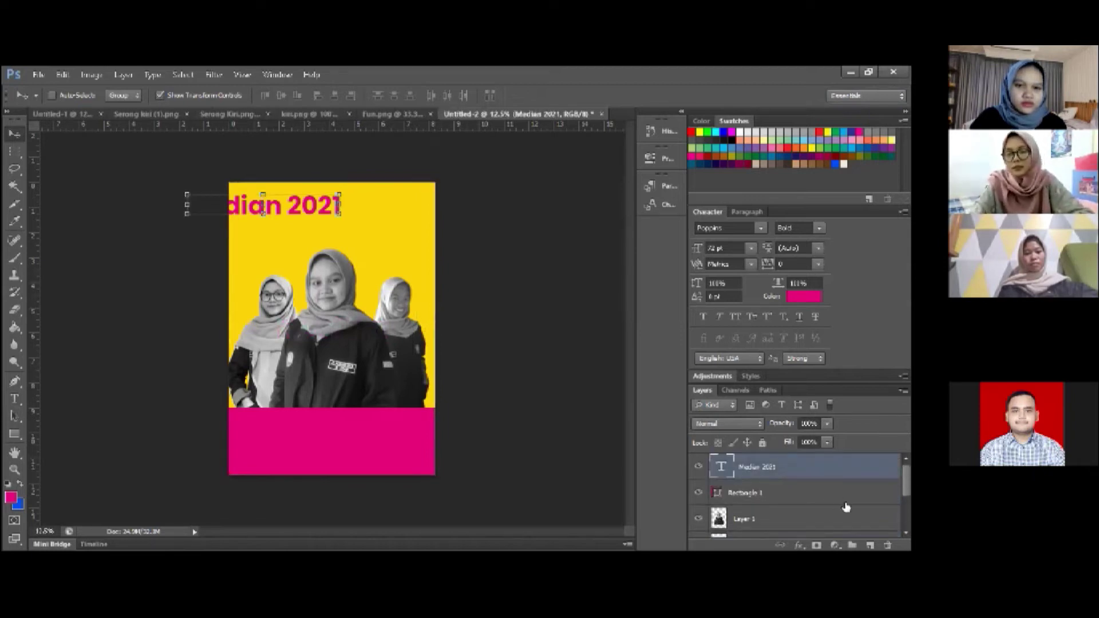
click(870, 545)
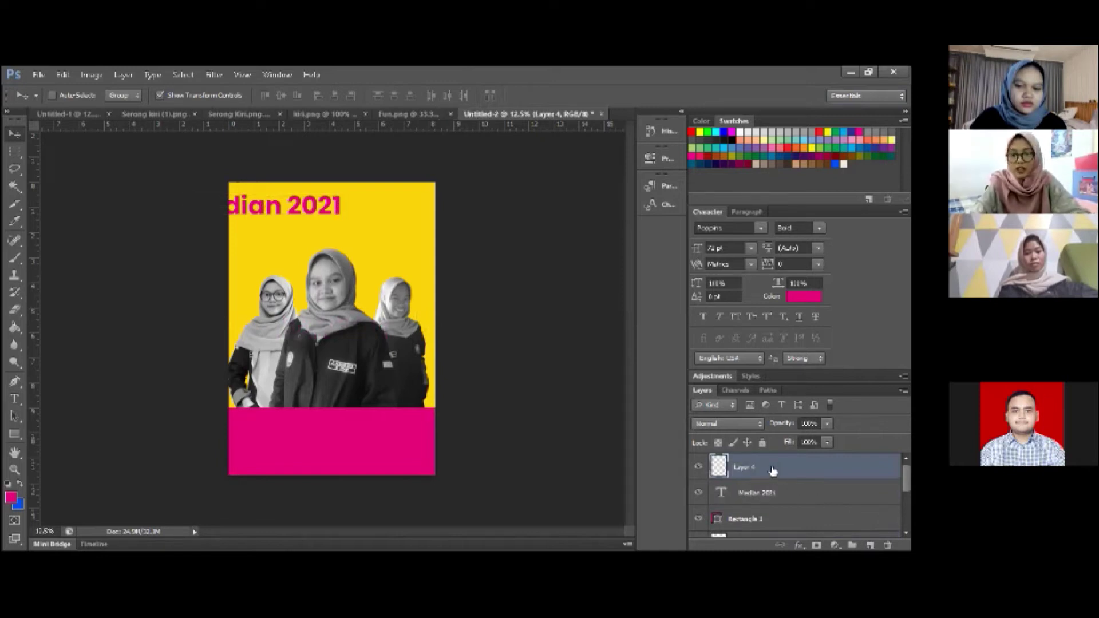
Try to align the "Median 2021" text and the empty layer above it by their horizontal centers
shift+click(774, 492)
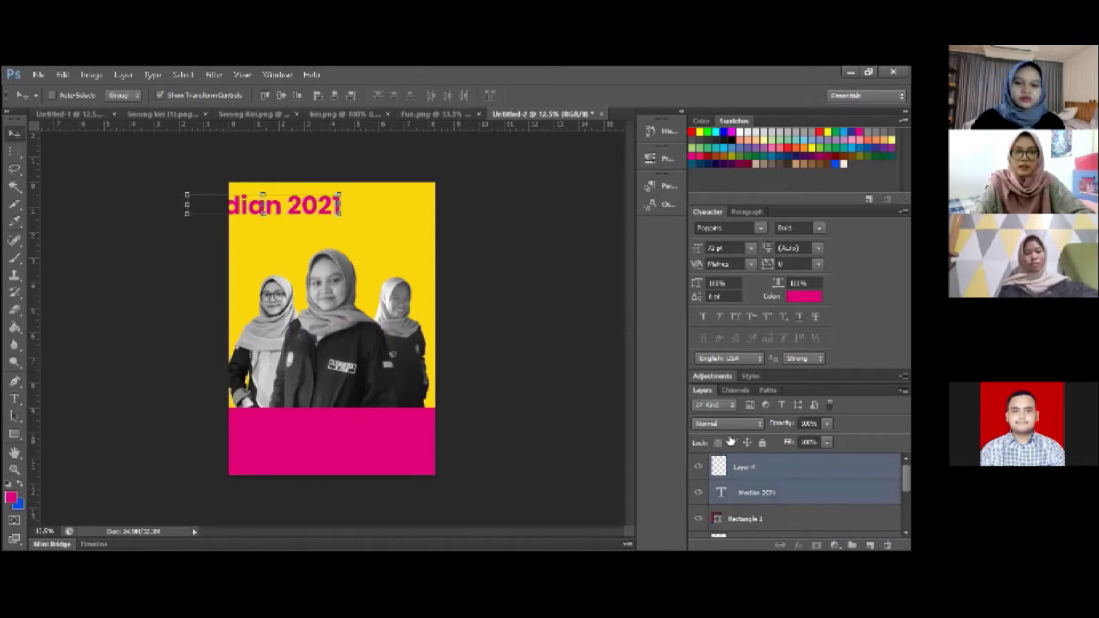
click(335, 95)
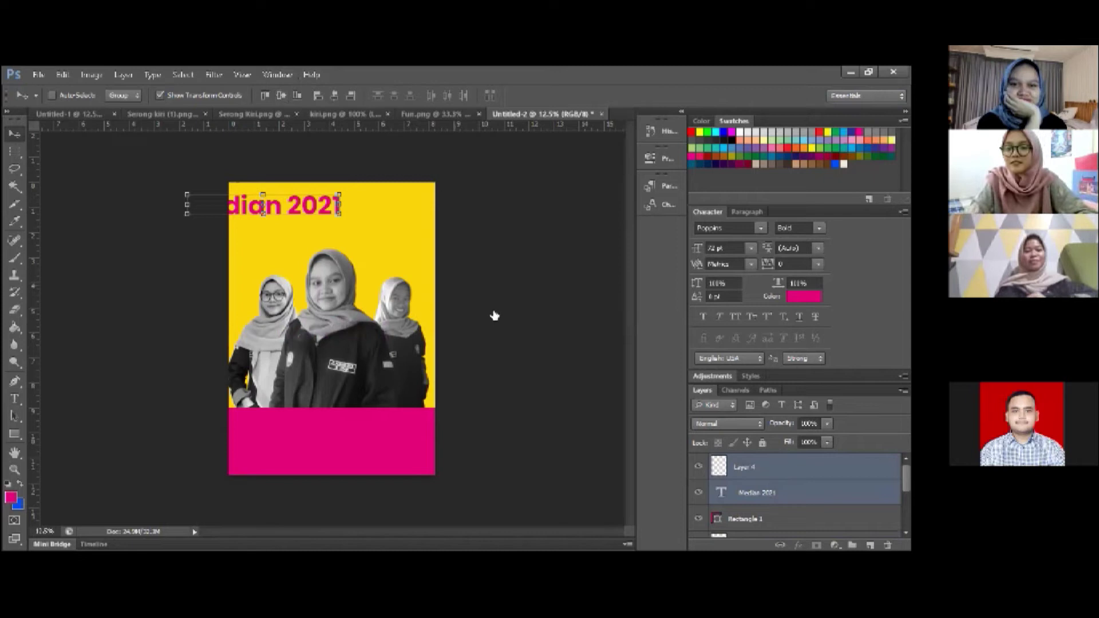
click(756, 490)
click(757, 471)
click(759, 492)
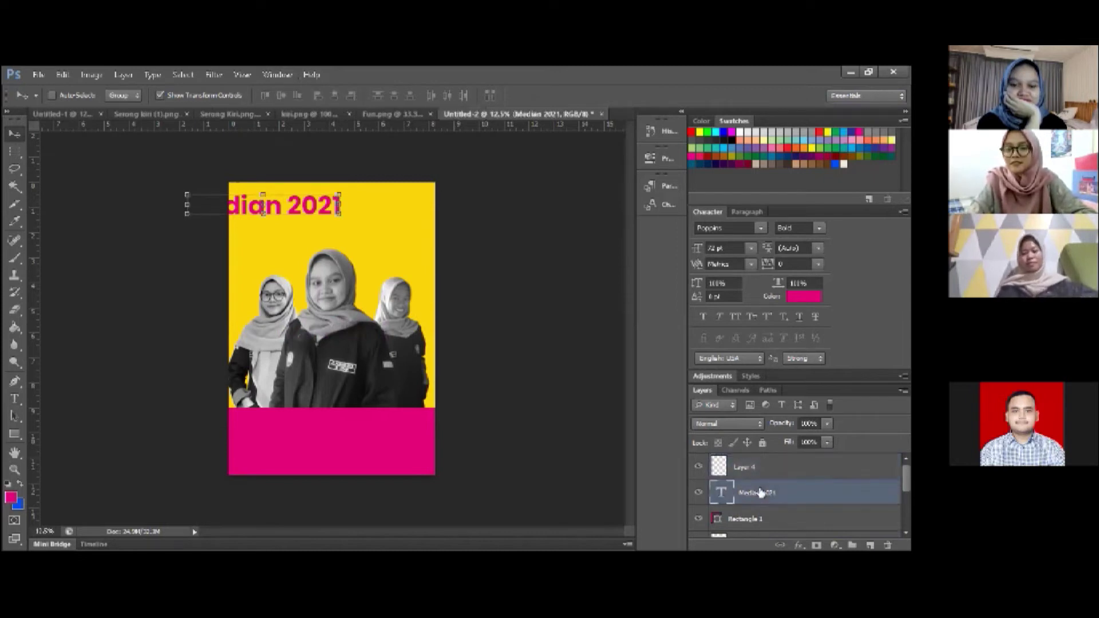
shift+click(754, 468)
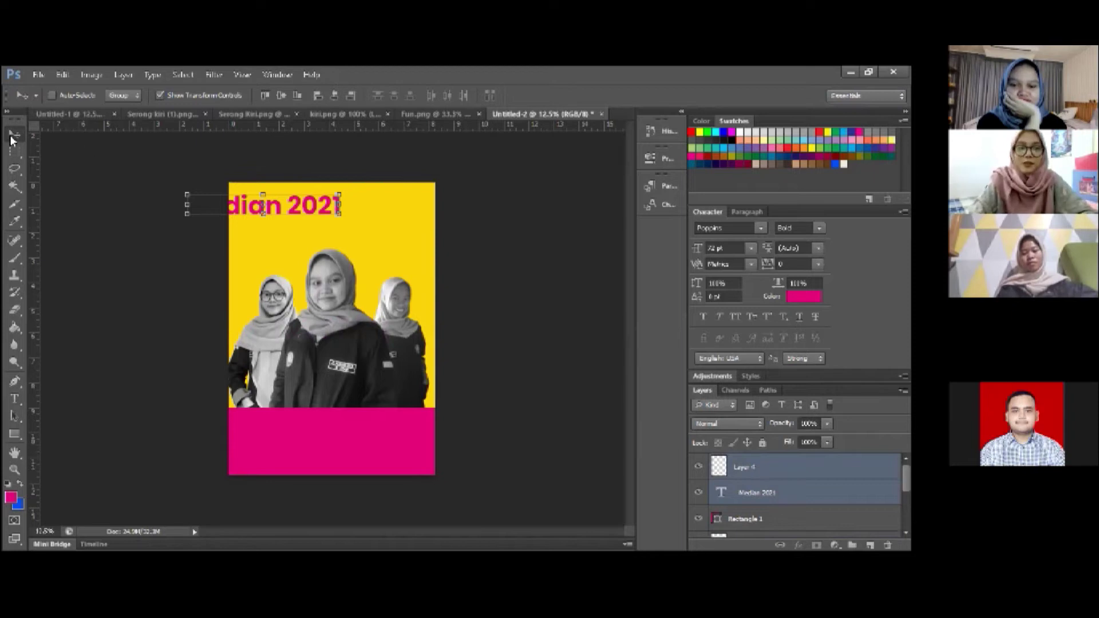
Nudge the "Median 2021" text right and slightly down so the whole title sits inside the yellow area near the poster's upper edge
click(764, 519)
click(766, 498)
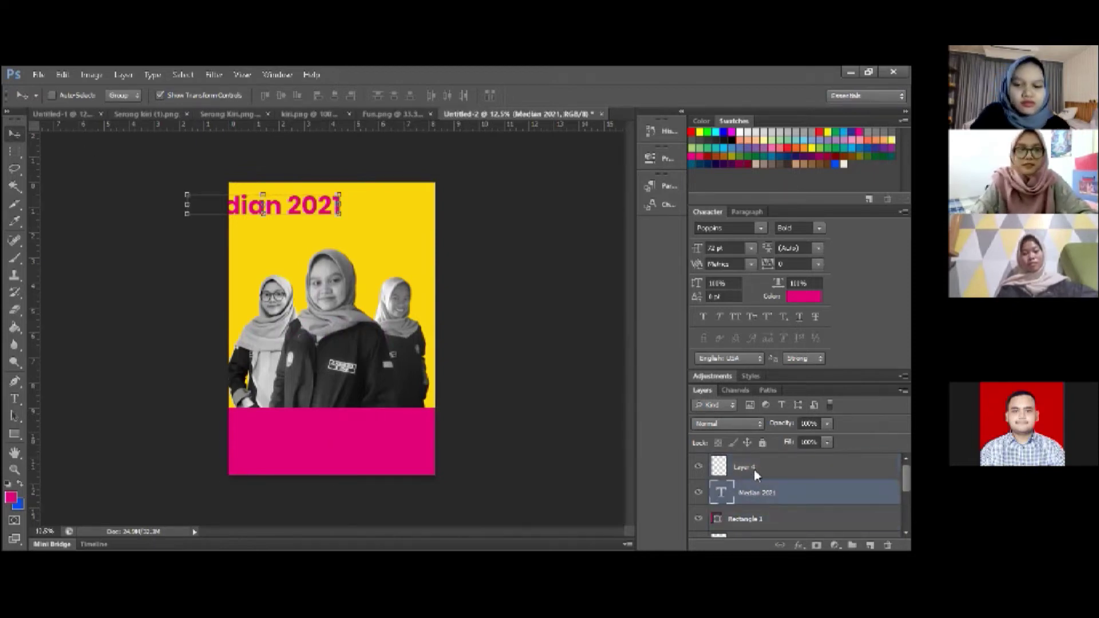
key(shift+Right)
key(shift+Right)
key(shift+Right)
key(shift+Right)
key(shift+Right)
key(shift+Right)
key(shift+Right)
key(shift+Right)
key(shift+Right)
key(shift+Right)
key(shift+Right)
key(shift+Right)
key(shift+Right)
key(shift+Right)
key(shift+Right)
key(shift+Right)
key(shift+Right)
key(shift+Right)
key(shift+Right)
key(shift+Right)
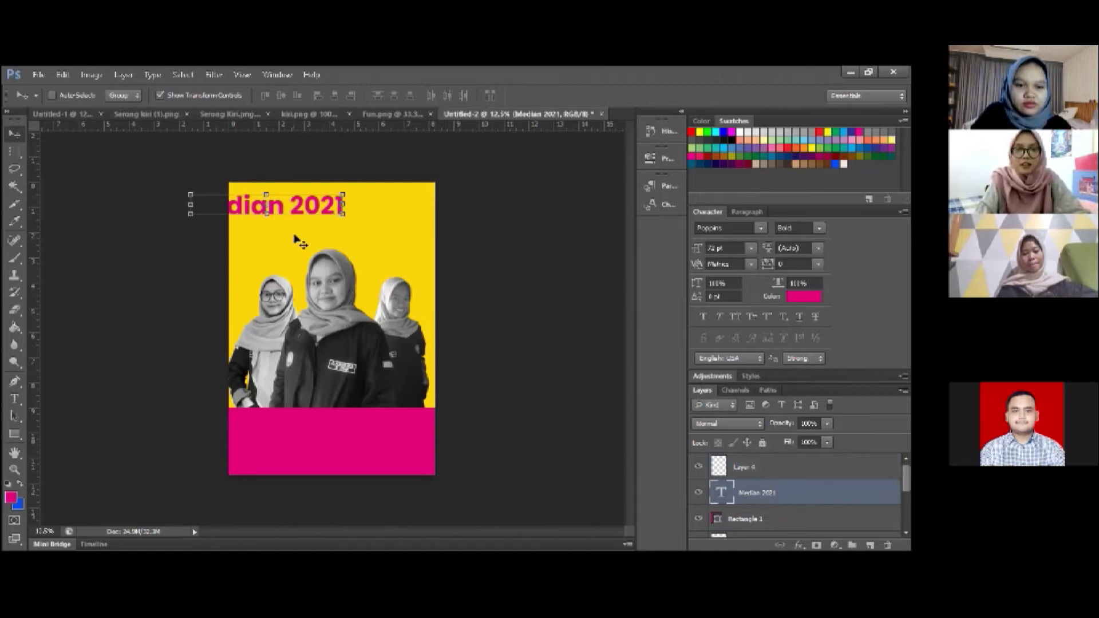
key(shift+Right)
key(shift+Right)
key(shift+Right)
key(shift+Right)
key(shift+Right)
key(shift+Right)
key(shift+Right)
key(shift+Right)
key(shift+Right)
key(shift+Right)
key(shift+Right)
key(shift+Right)
key(shift+Right)
key(shift+Right)
key(shift+Right)
key(shift+Right)
key(shift+Right)
key(shift+Right)
key(shift+Right)
key(shift+Right)
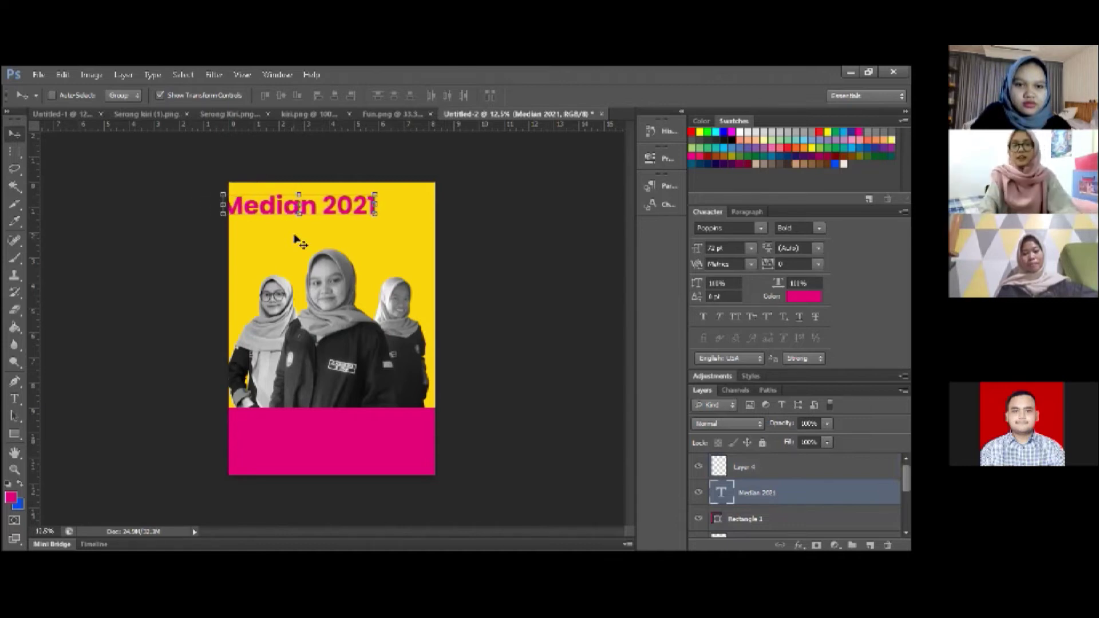
key(shift+Right)
key(shift+Right)
key(shift+Right)
key(shift+Right)
key(shift+Right)
key(shift+Right)
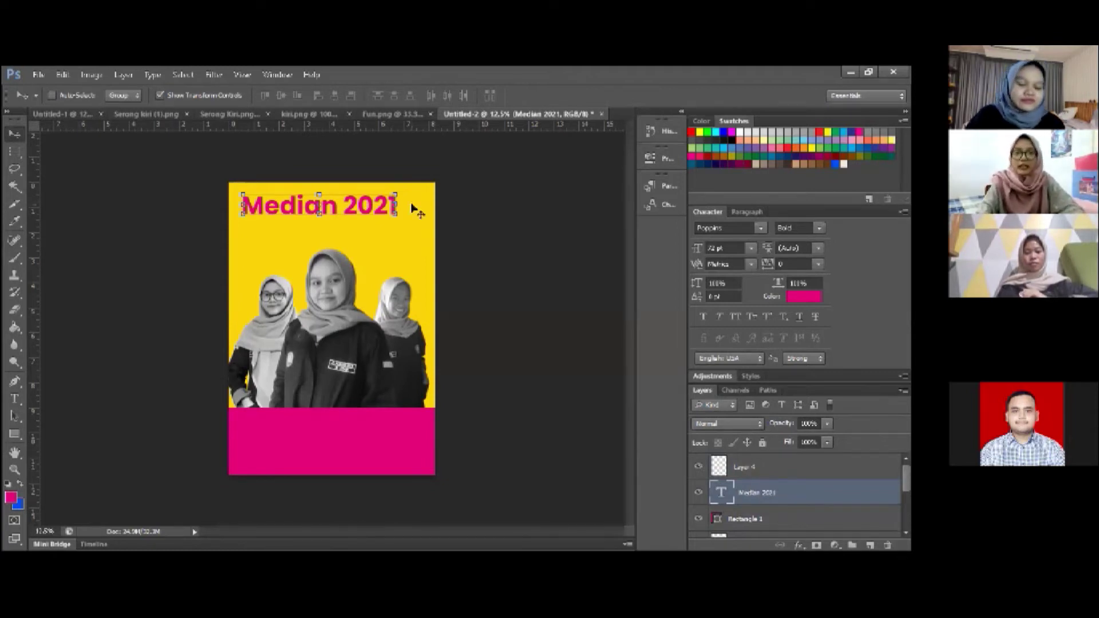
key(shift+Right)
key(shift+Right)
key(shift+Right)
key(shift+Right)
key(shift+Right)
key(shift+Right)
key(shift+Right)
key(shift+Right)
key(shift+Right)
key(shift+Right)
key(shift+Right)
key(shift+Right)
key(shift+Down)
key(shift+Down)
key(shift+Down)
key(shift+Down)
key(shift+Down)
key(shift+Down)
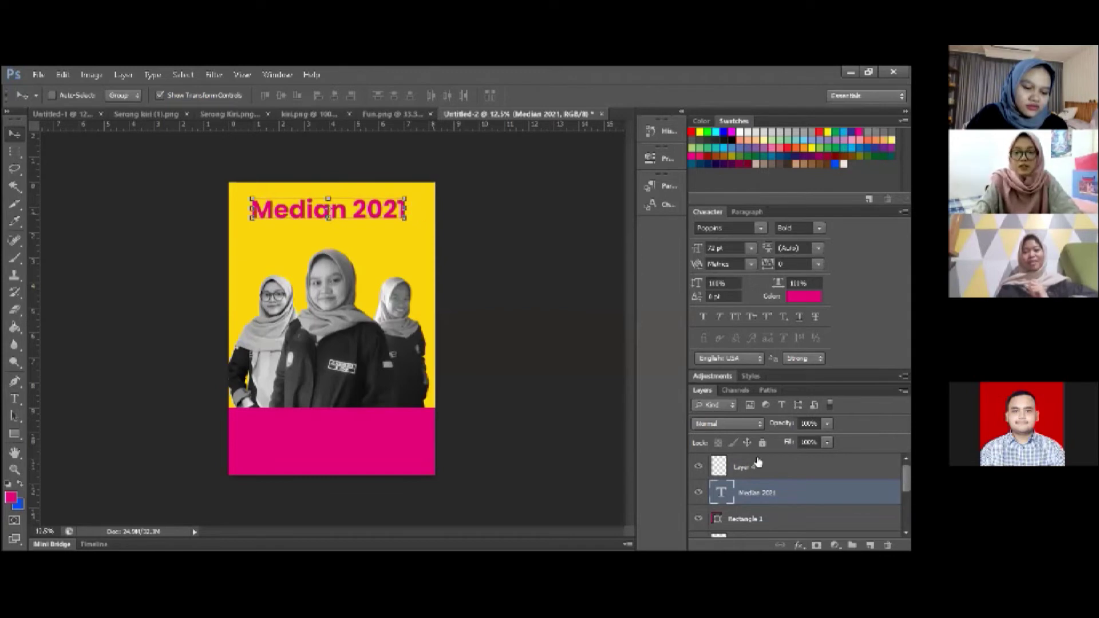
Center the "Median 2021" text horizontally on the whole canvas after trying the left and right edge alignments
key(ctrl+a)
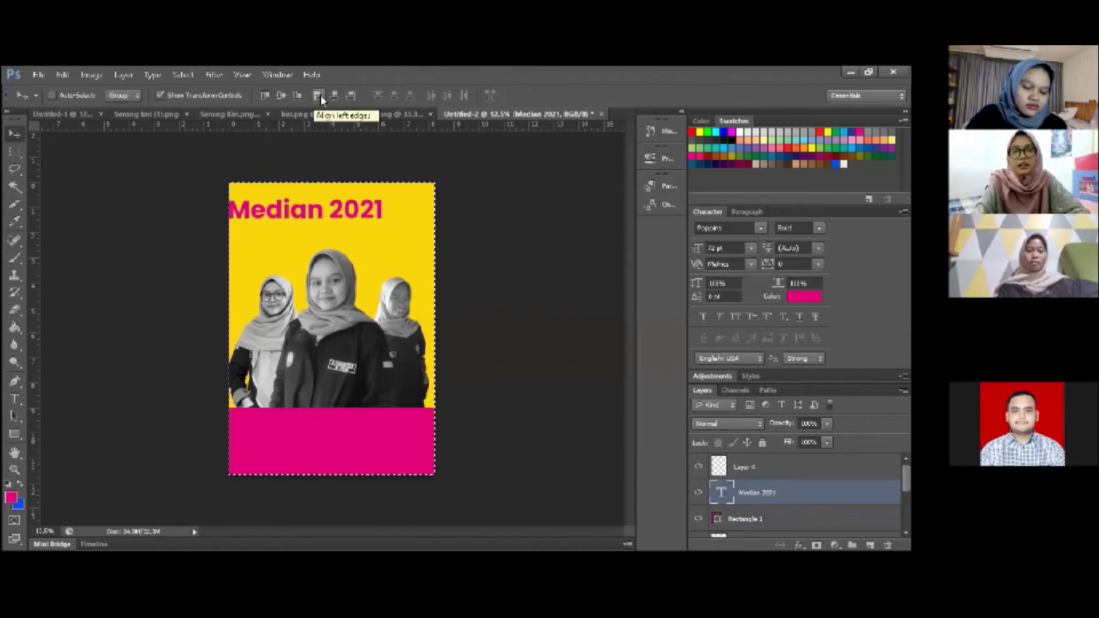
click(351, 96)
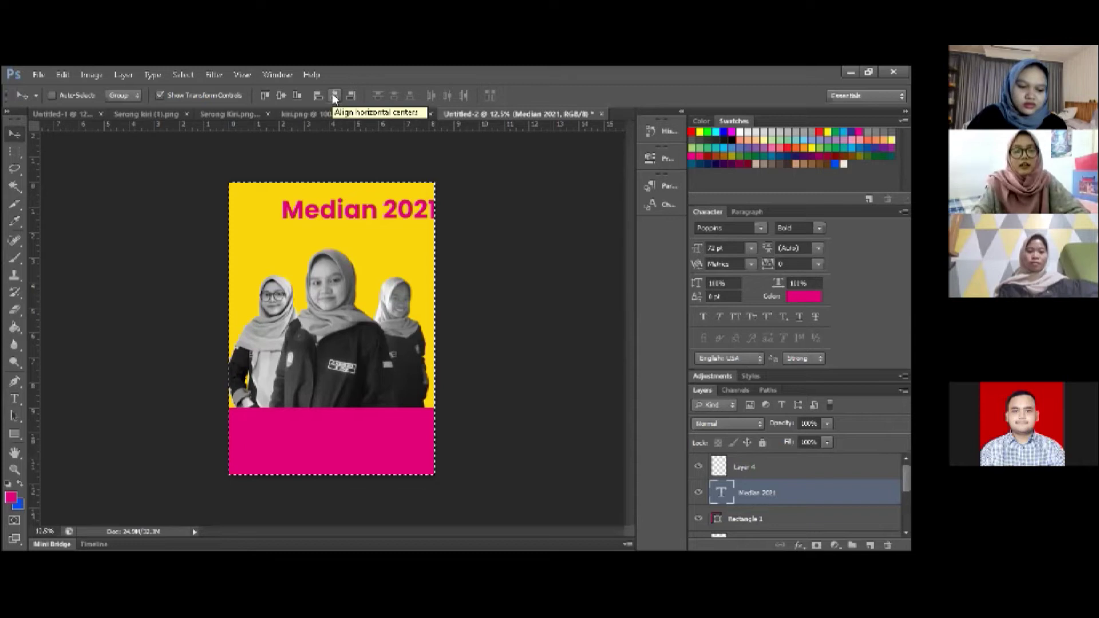
click(335, 95)
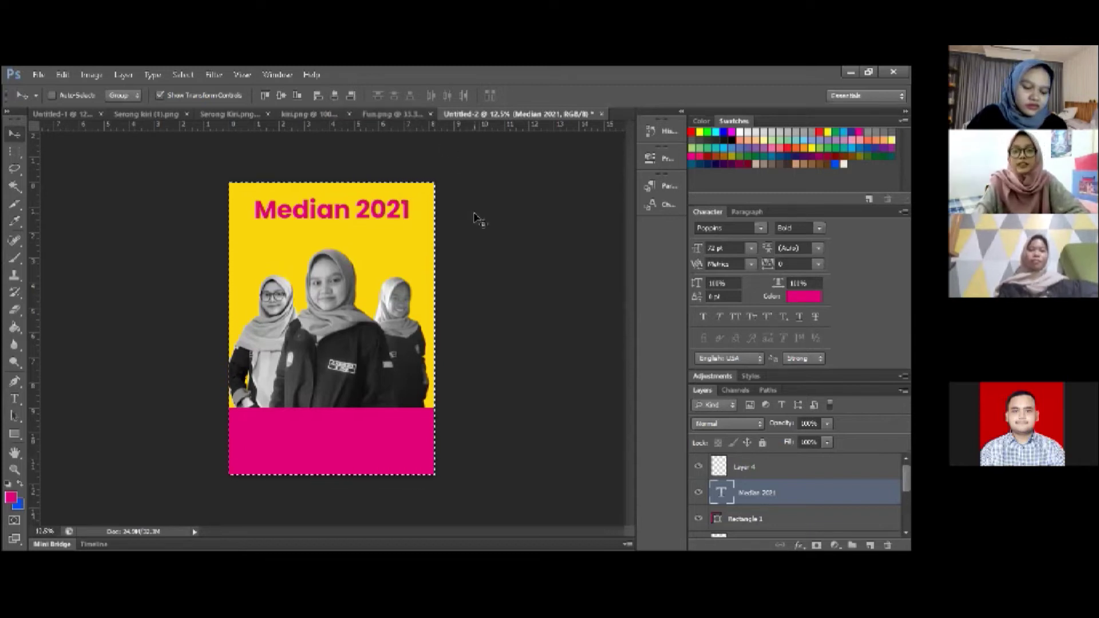
Choose the Rounded Rectangle Tool for the empty Layer 4 and sample the yellow ffe61d from the Fun.png palette as its fill
click(790, 474)
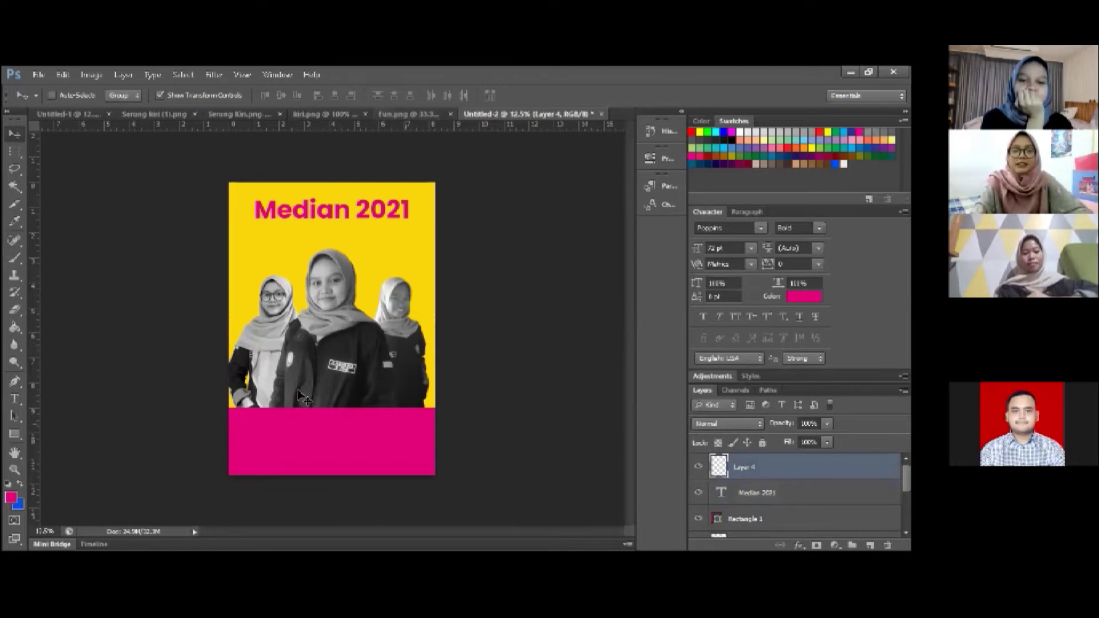
click(12, 435)
click(14, 434)
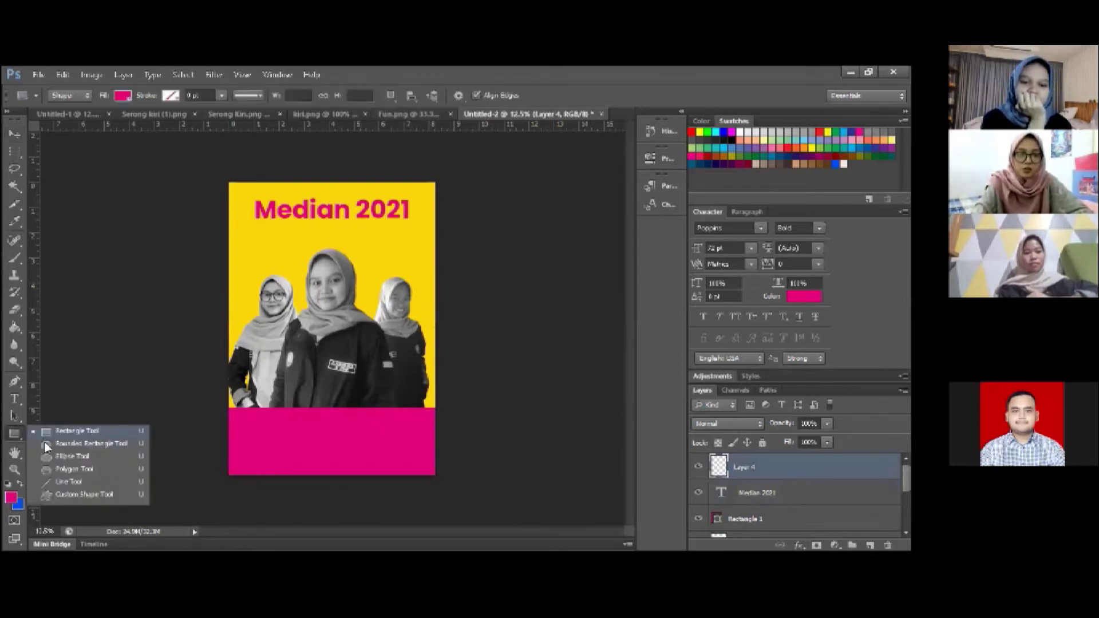
click(45, 443)
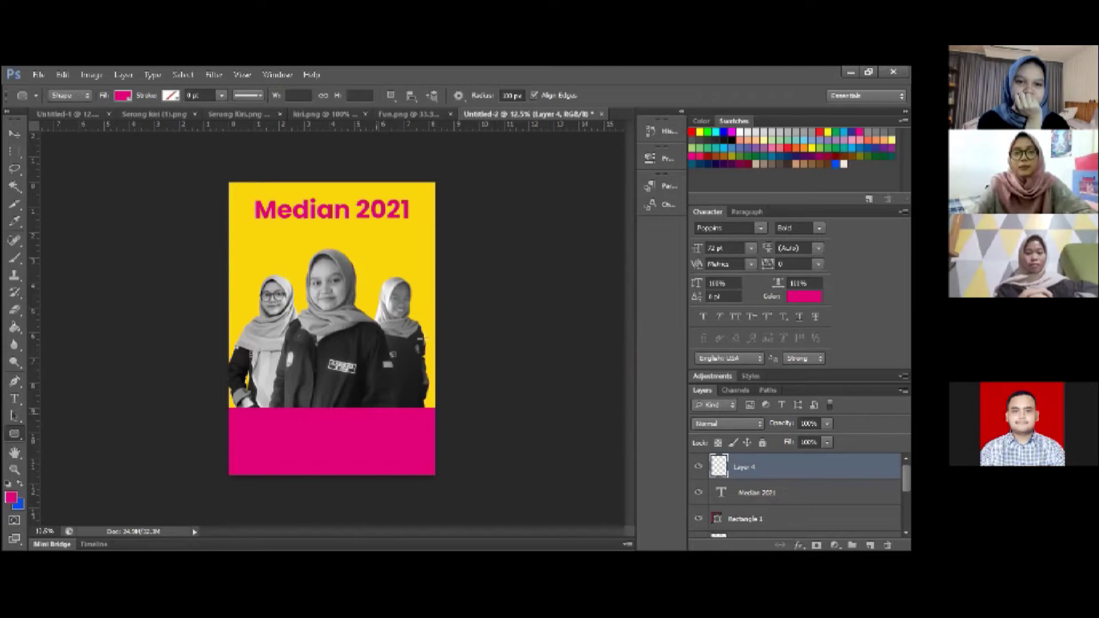
click(396, 115)
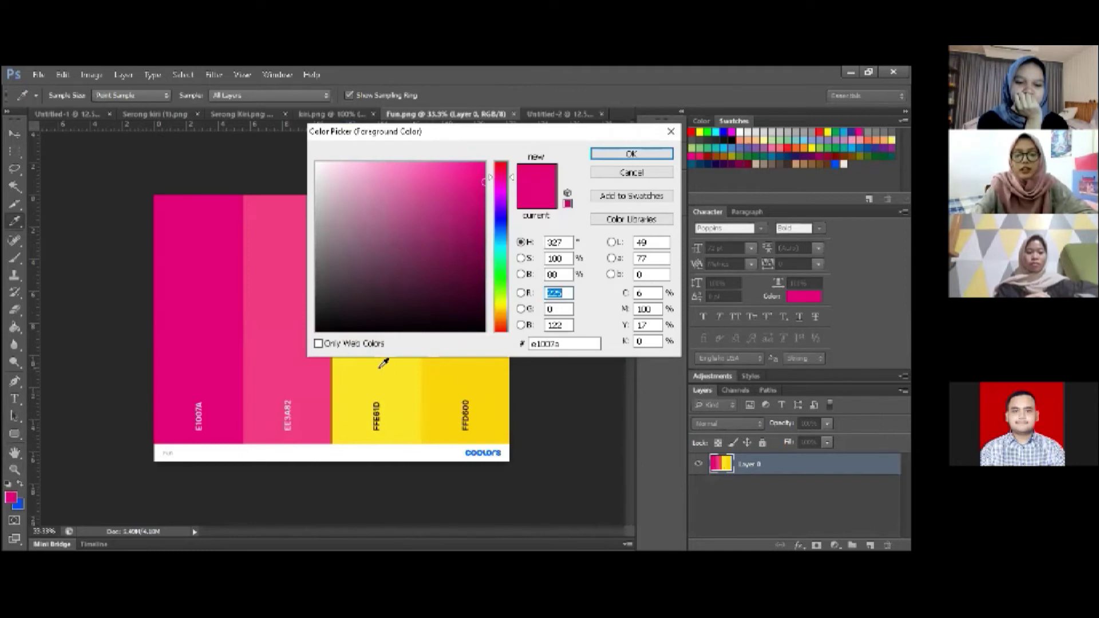
click(412, 358)
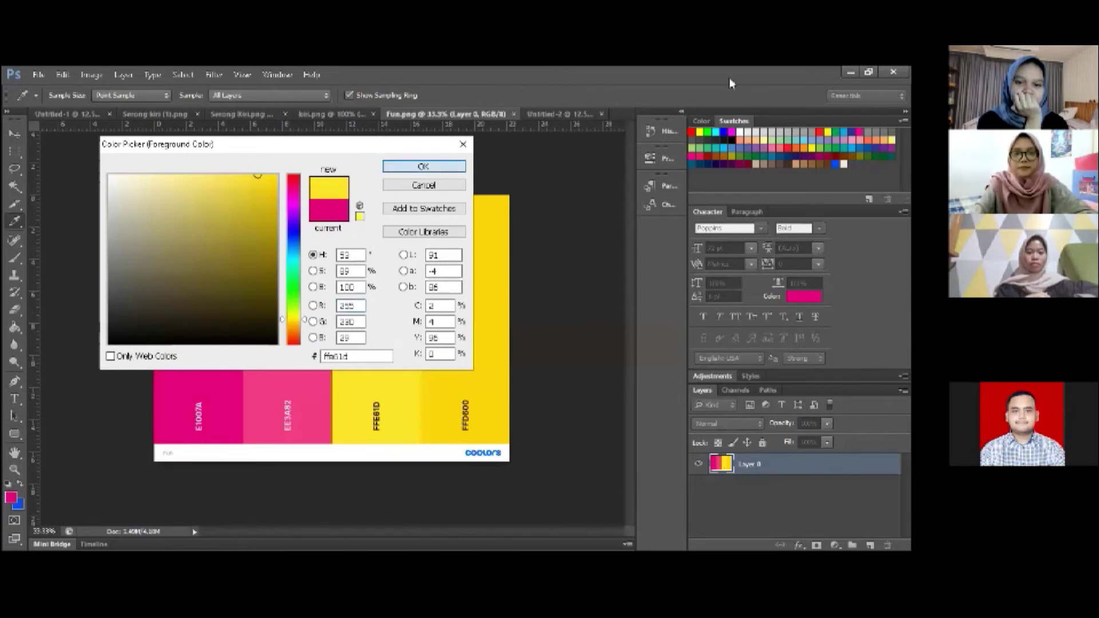
key(Return)
click(563, 114)
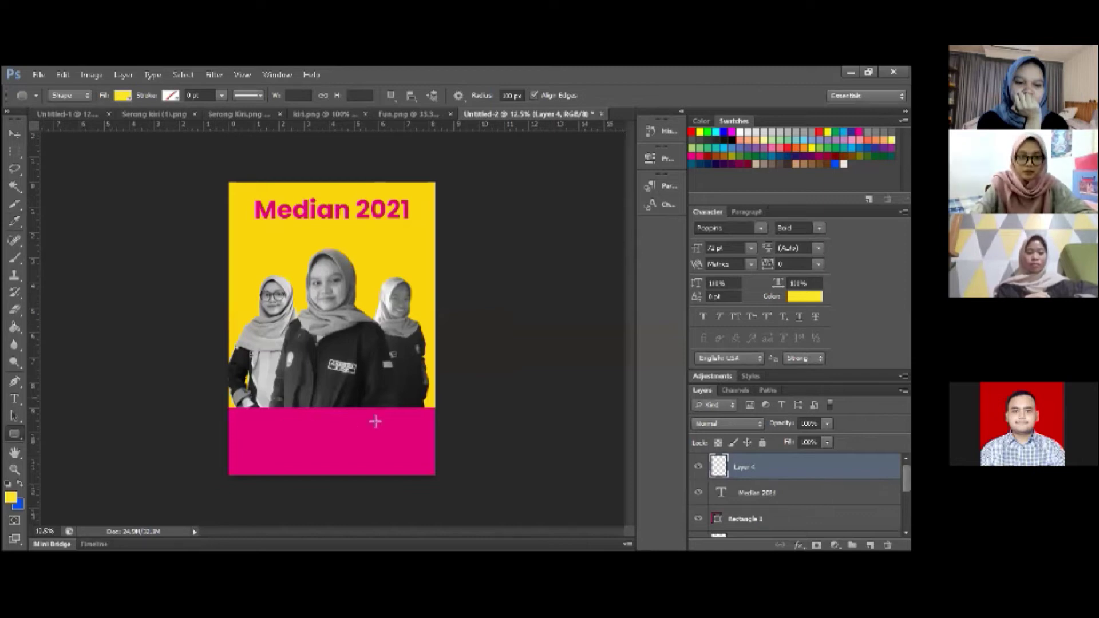
Draw a yellow rounded rectangle about 240 px high across the magenta band's upper edge and center it horizontally on the canvas
drag(389, 417, 279, 398)
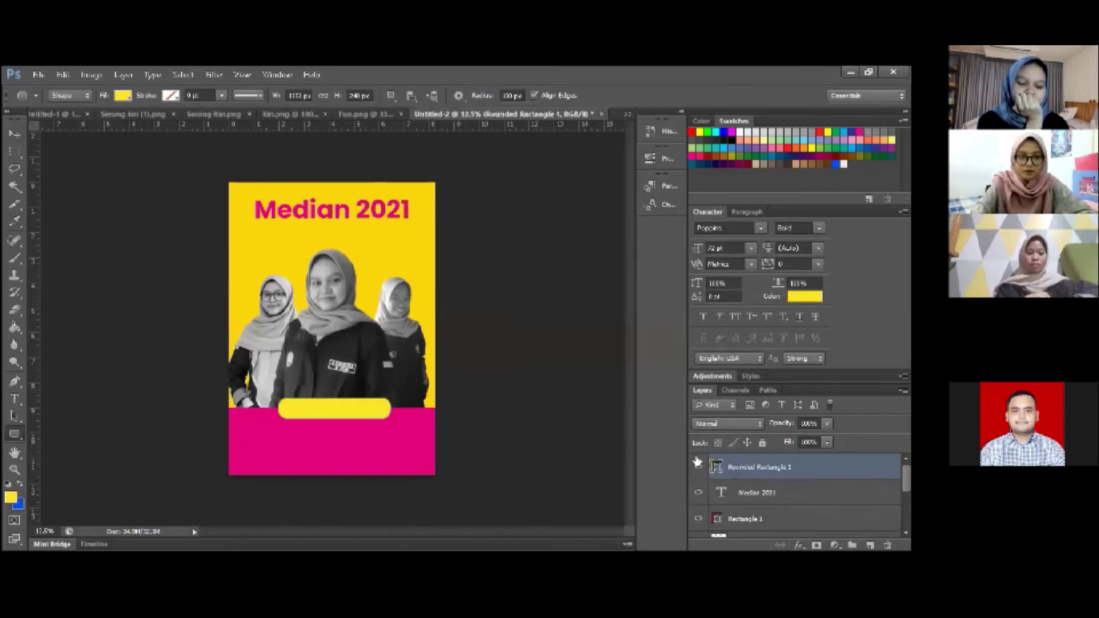
key(ctrl+a)
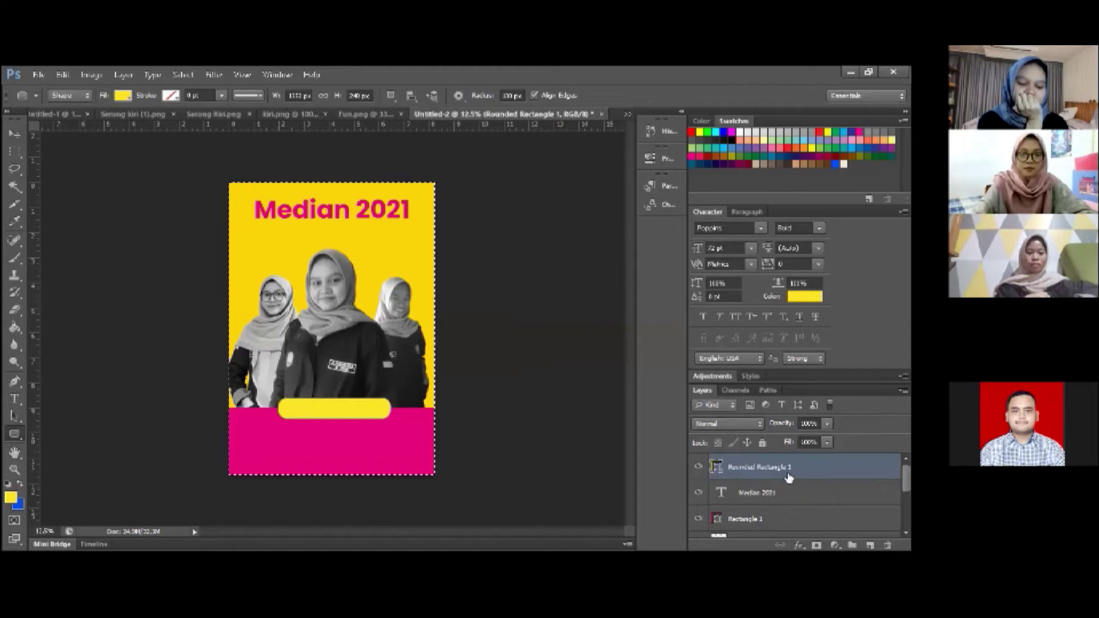
click(13, 135)
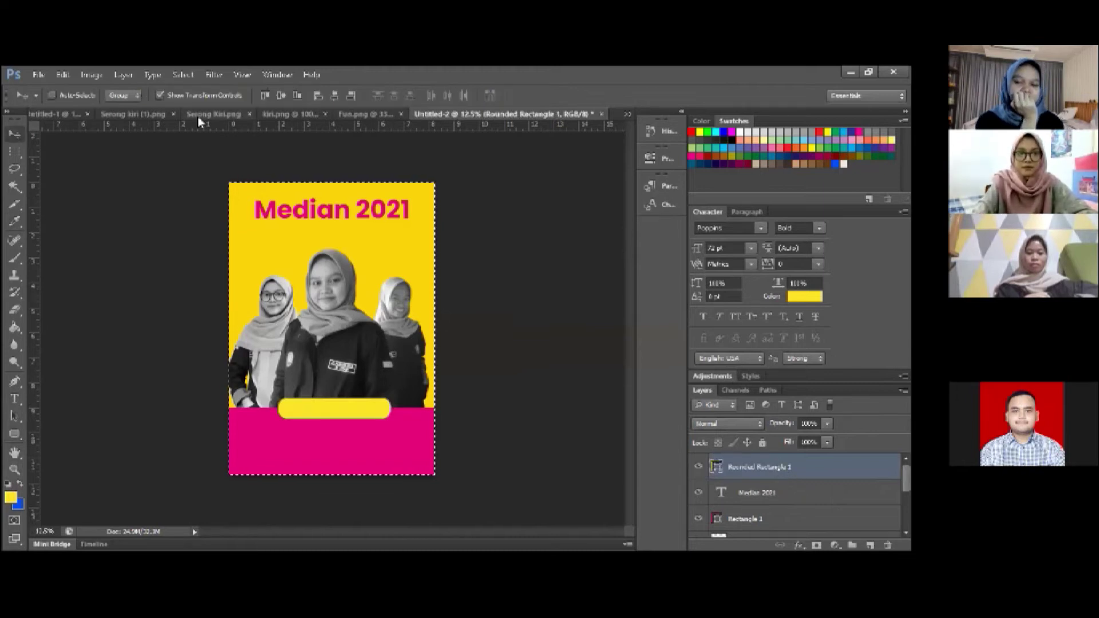
click(335, 96)
key(ctrl+d)
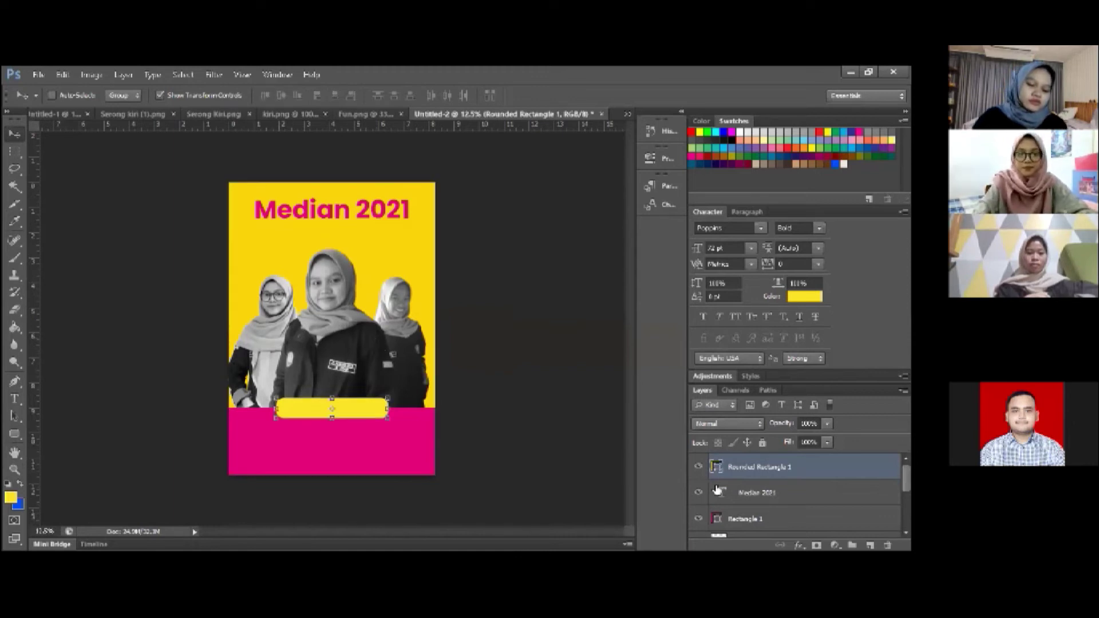
Nudge the "Median 2021" title a little further down, closer to the portraits
click(744, 493)
click(742, 471)
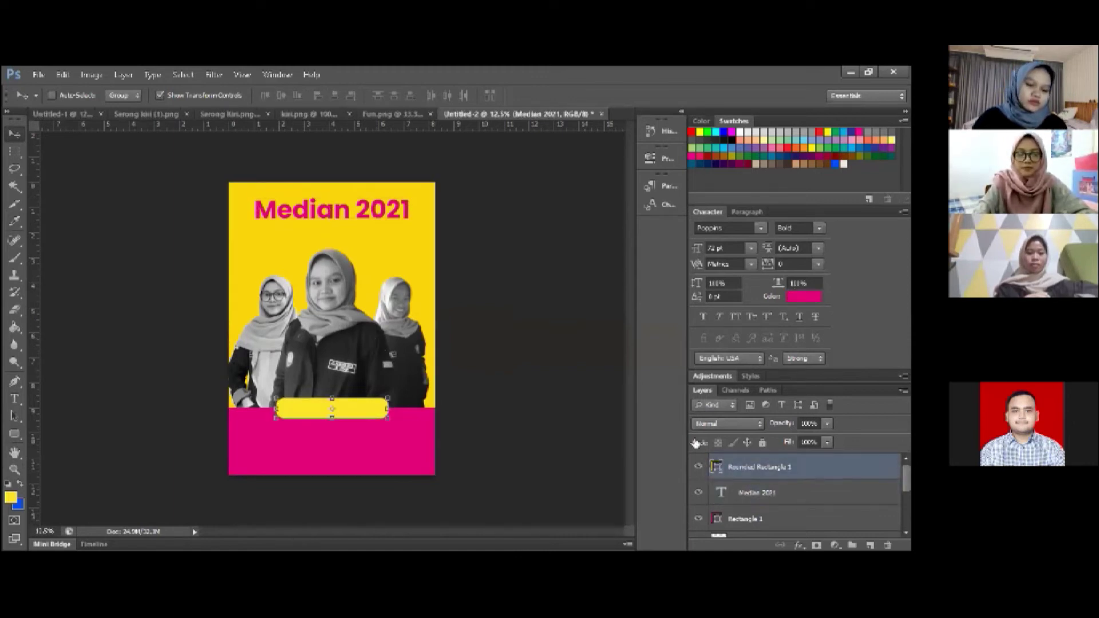
click(750, 499)
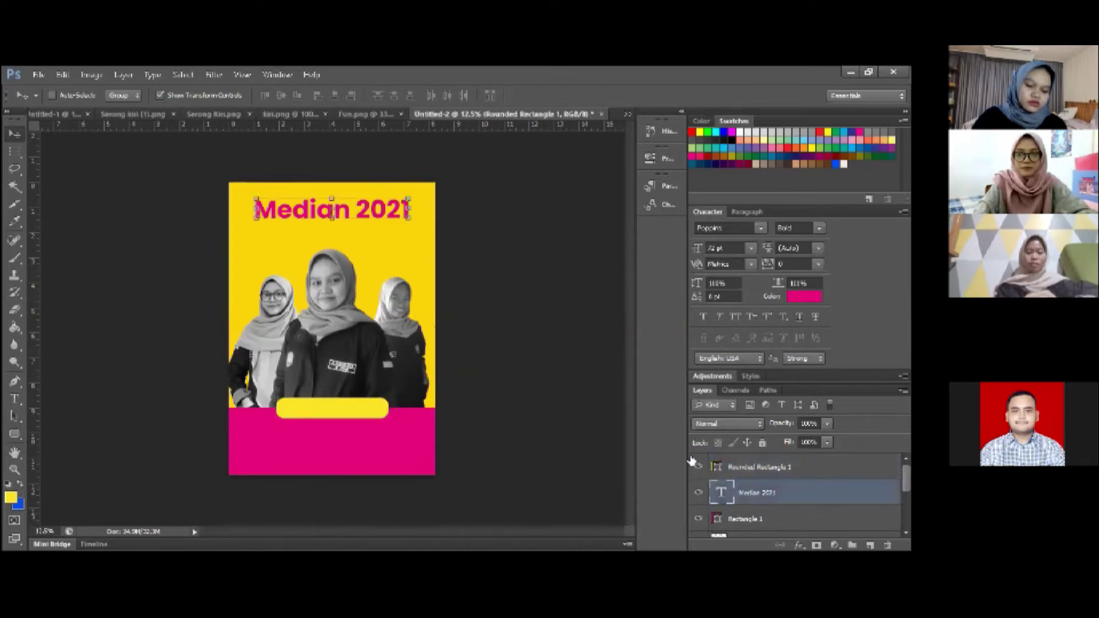
key(shift+Down)
key(shift+Down)
key(shift+Down)
key(shift+Down)
key(shift+Down)
key(shift+Down)
key(shift+Down)
key(shift+Down)
key(shift+Down)
key(shift+Down)
key(shift+Down)
key(shift+Down)
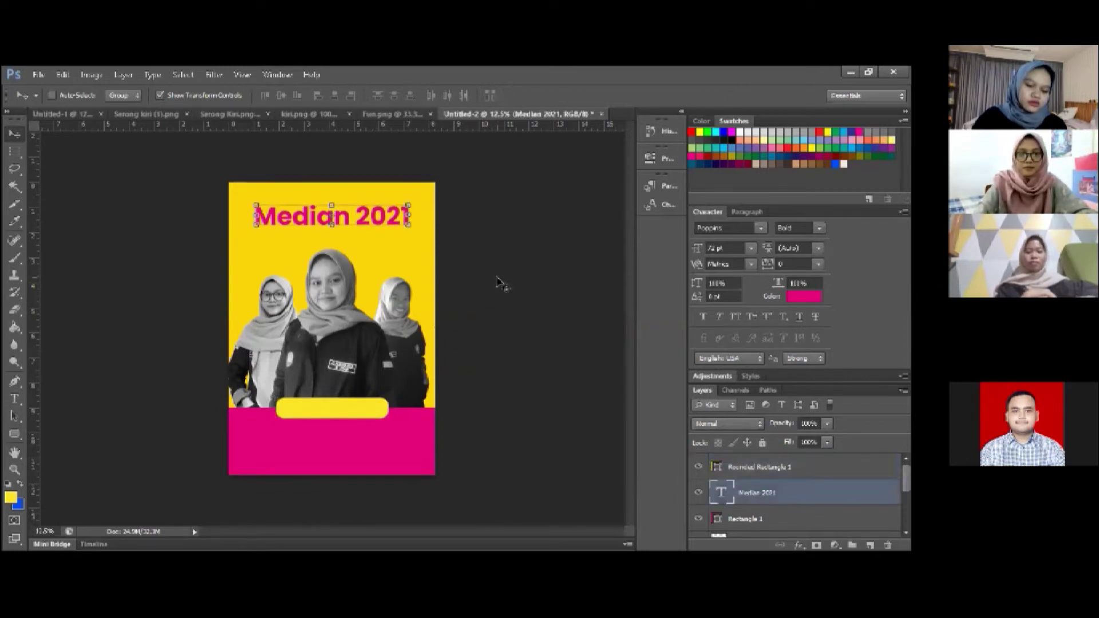
click(767, 466)
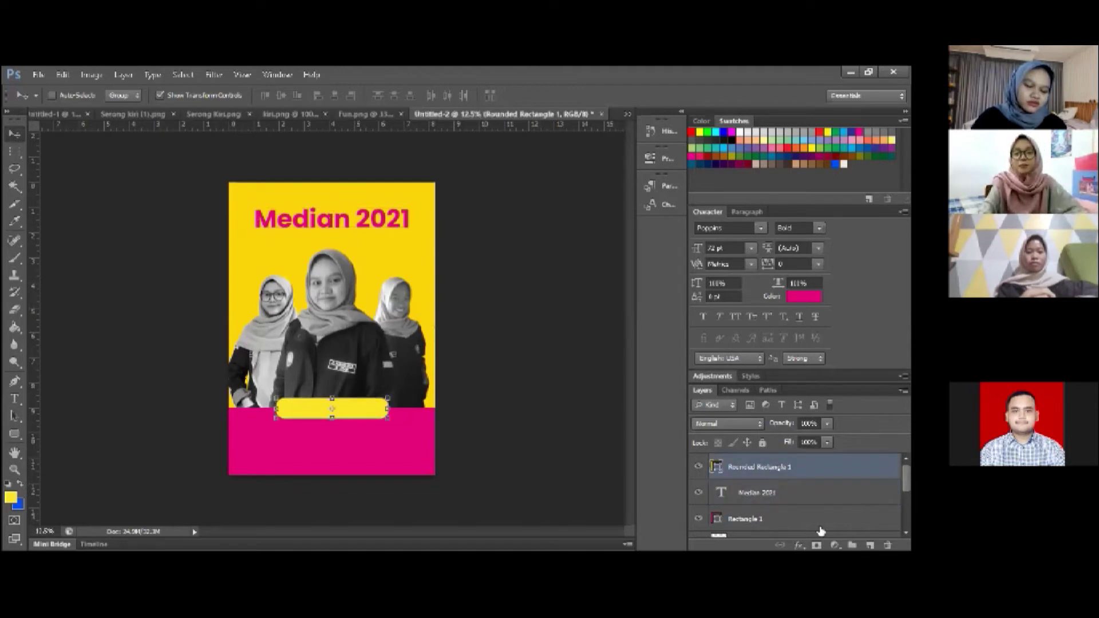
click(773, 496)
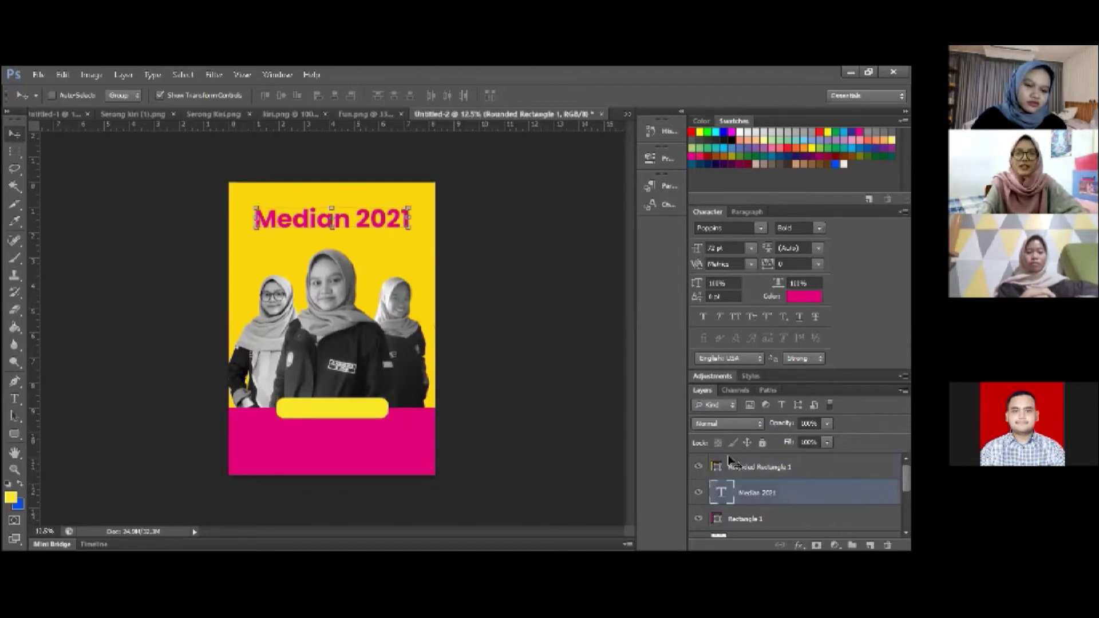
click(401, 114)
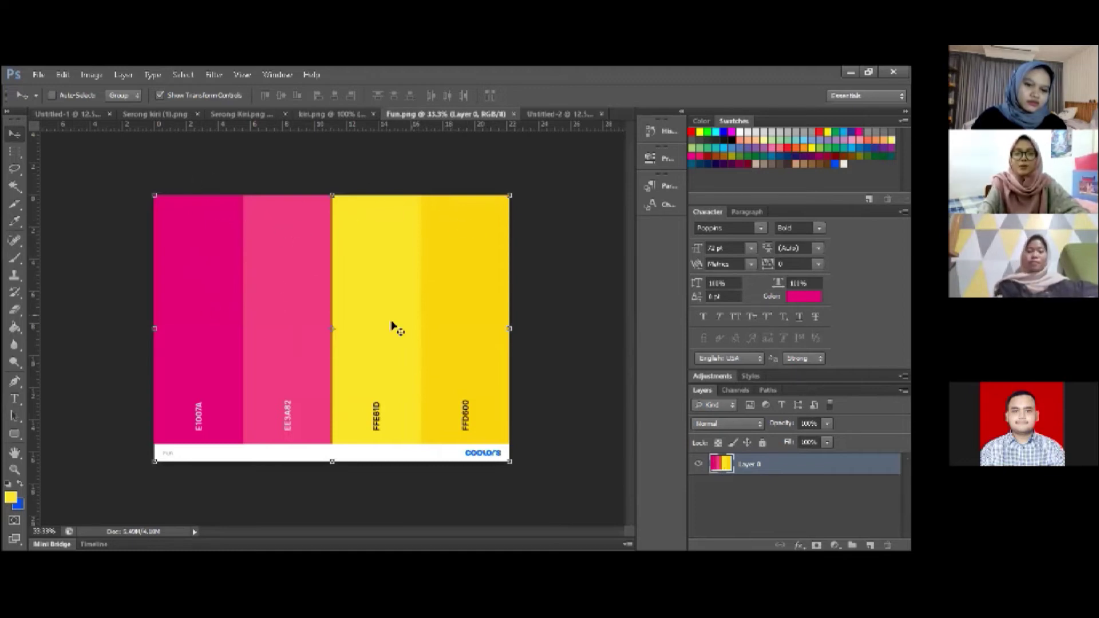
click(555, 114)
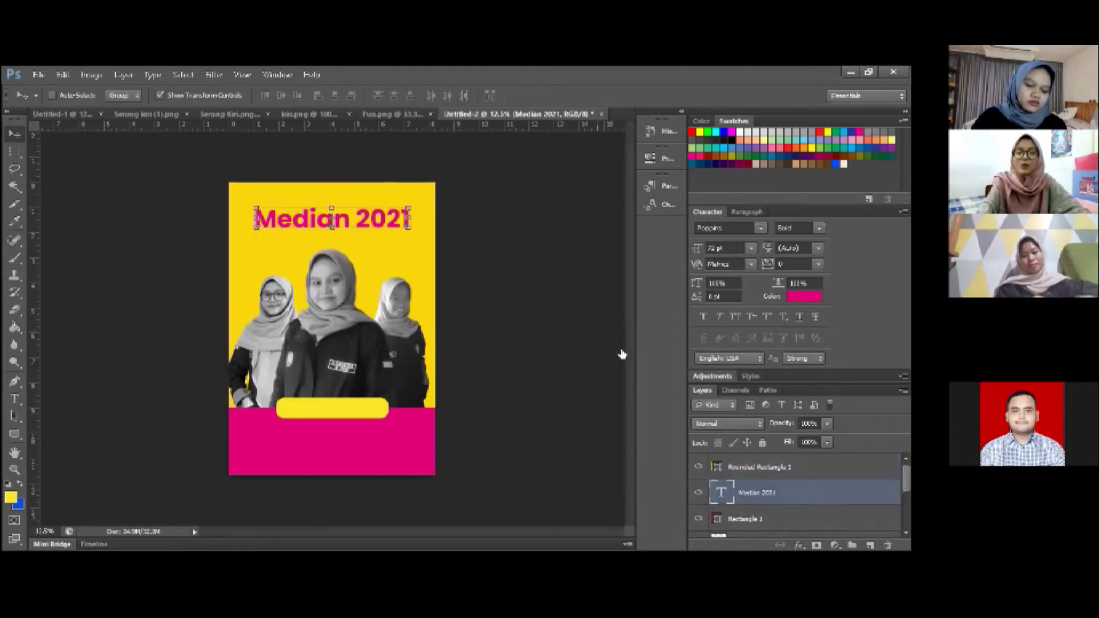
key(ctrl+plus)
key(ctrl+minus)
key(ctrl+plus)
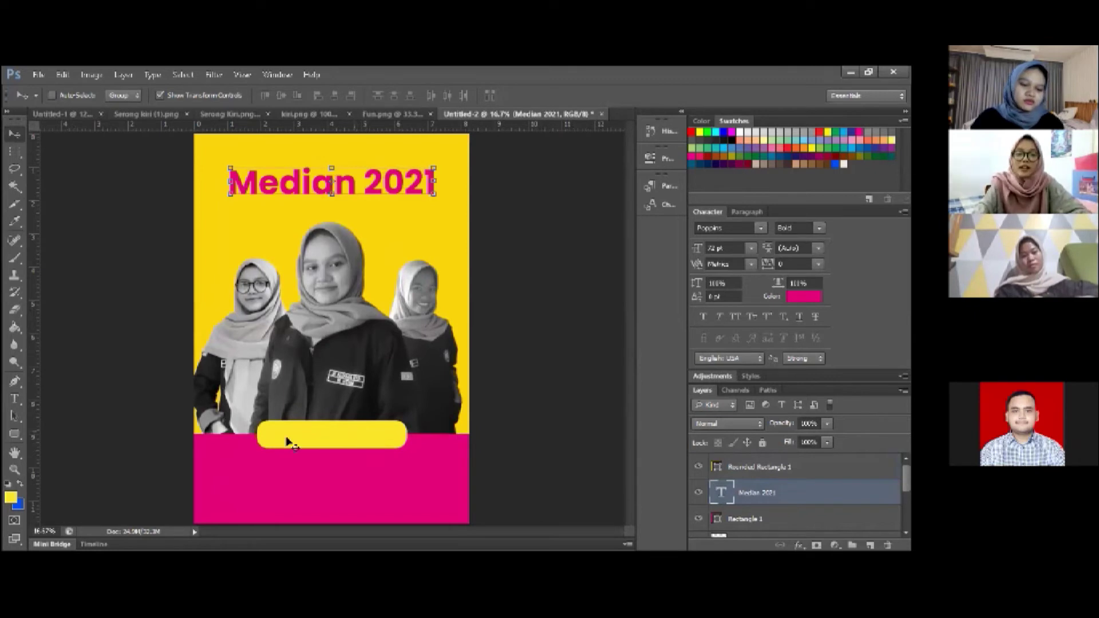
Set the foreground color to the pink ee3a82 sampled from the Fun.png palette and return to the Untitled-2 poster
click(317, 114)
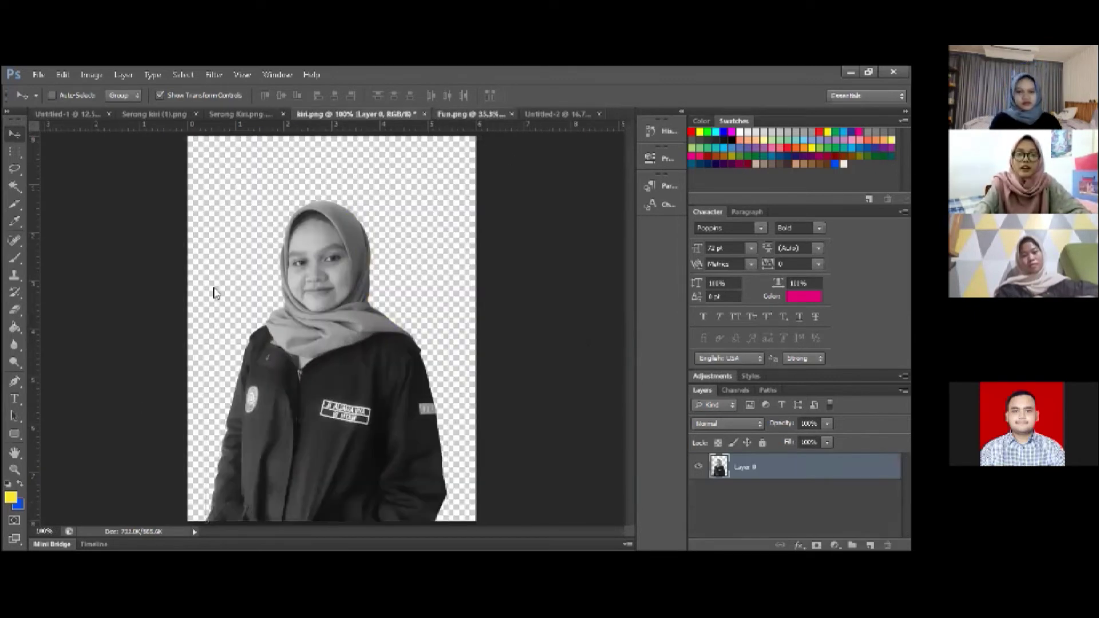
key(ctrl+Tab)
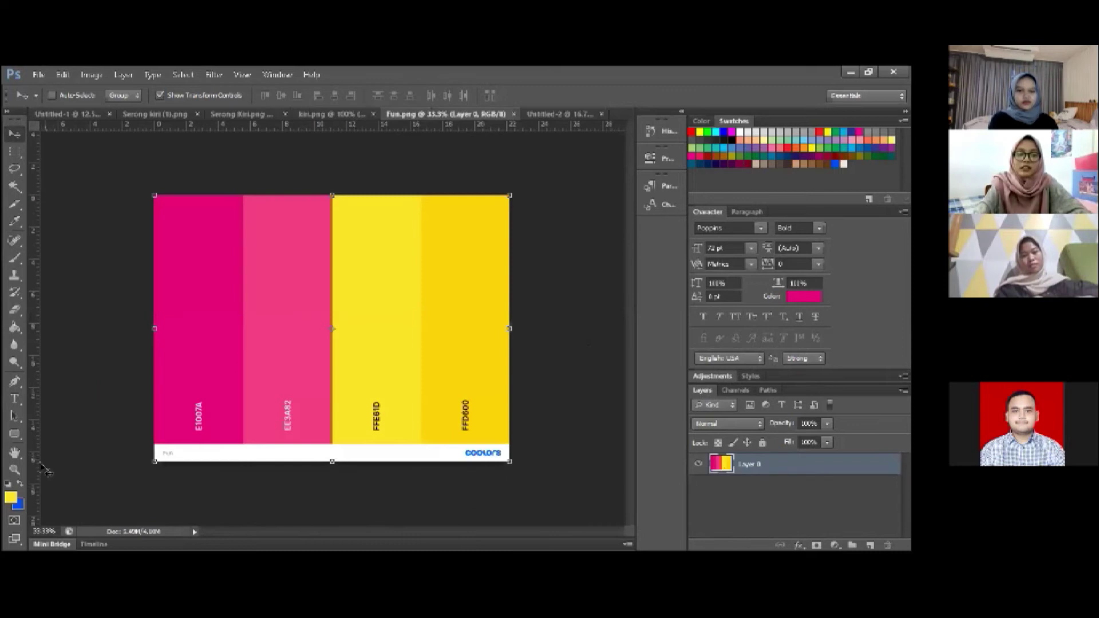
click(9, 498)
click(312, 383)
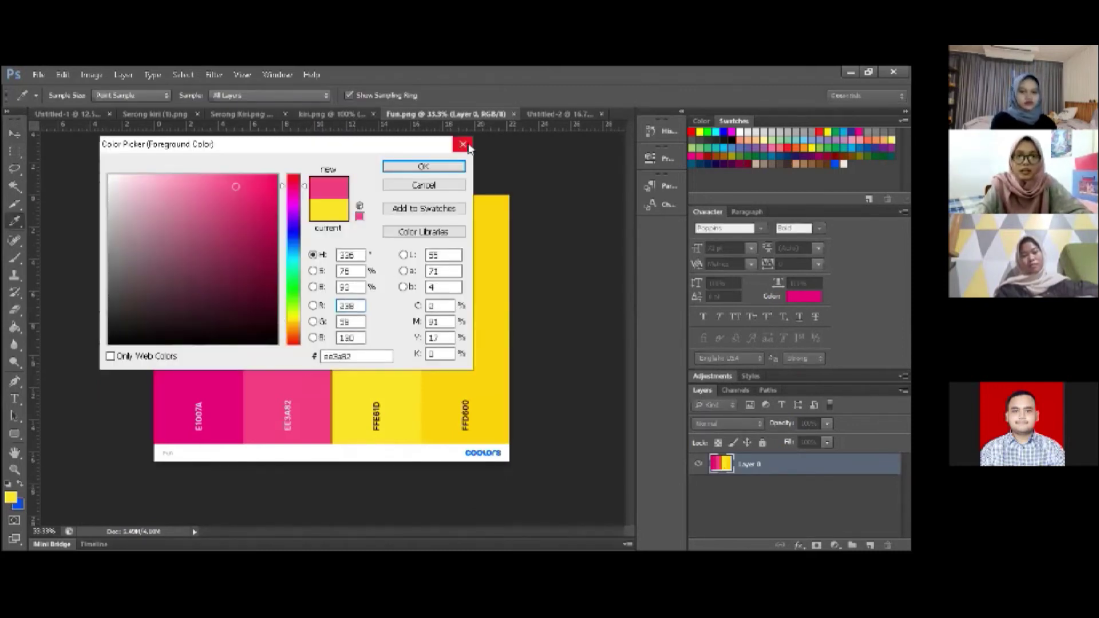
click(436, 169)
click(536, 115)
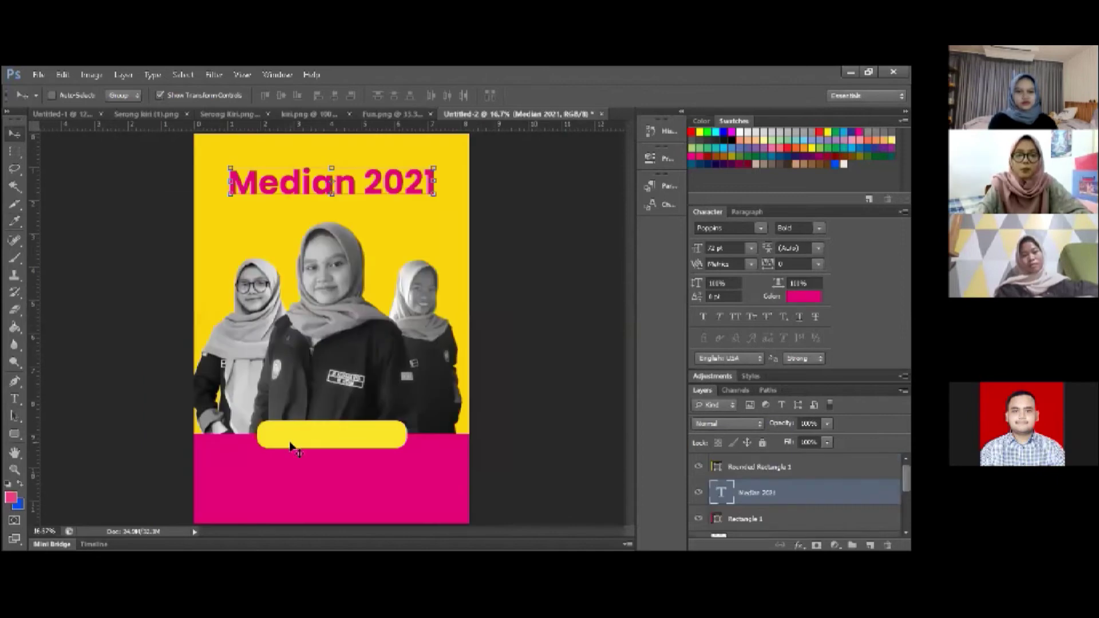
Start an empty 18 pt Poppins Bold text layer on the yellow label and move it above the Rounded Rectangle 1 layer
click(13, 400)
click(281, 430)
click(278, 101)
click(278, 233)
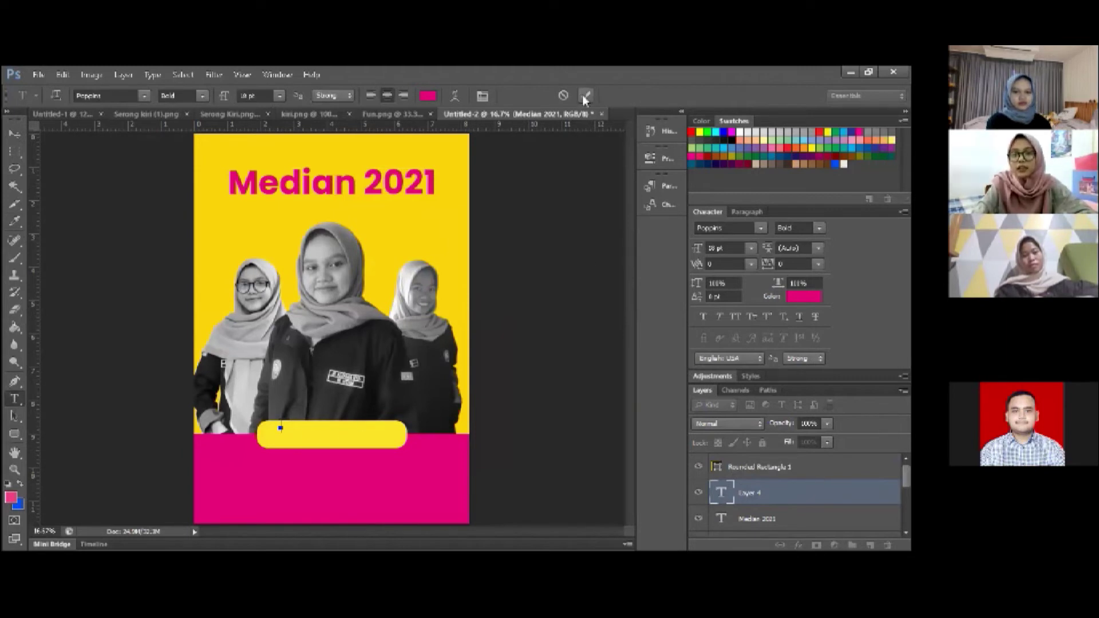
drag(770, 497, 767, 460)
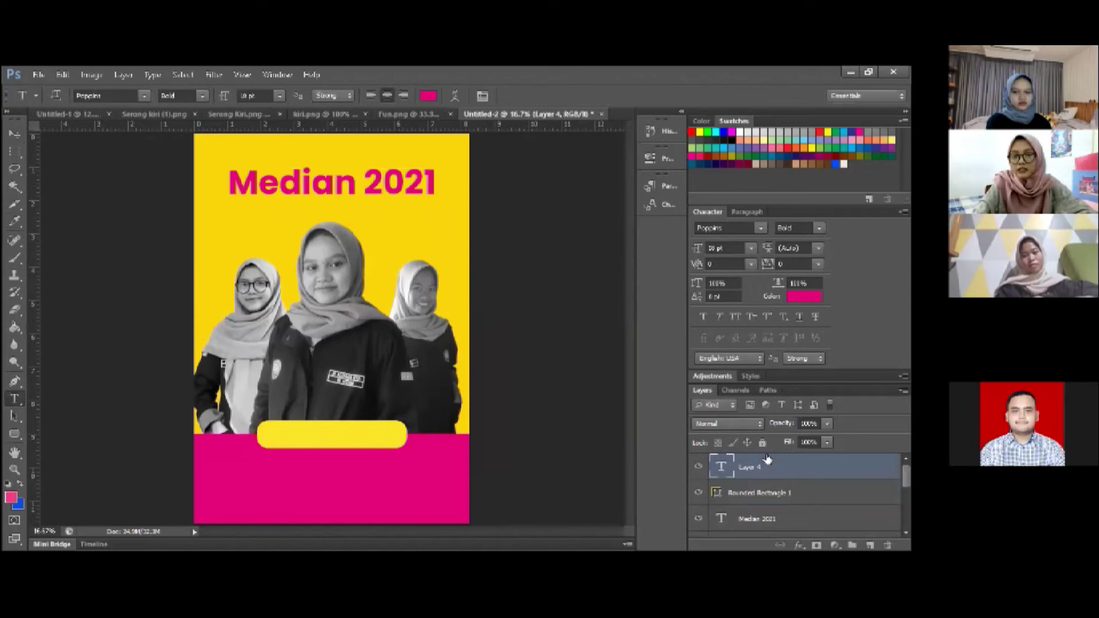
scroll(796, 495, down, 3)
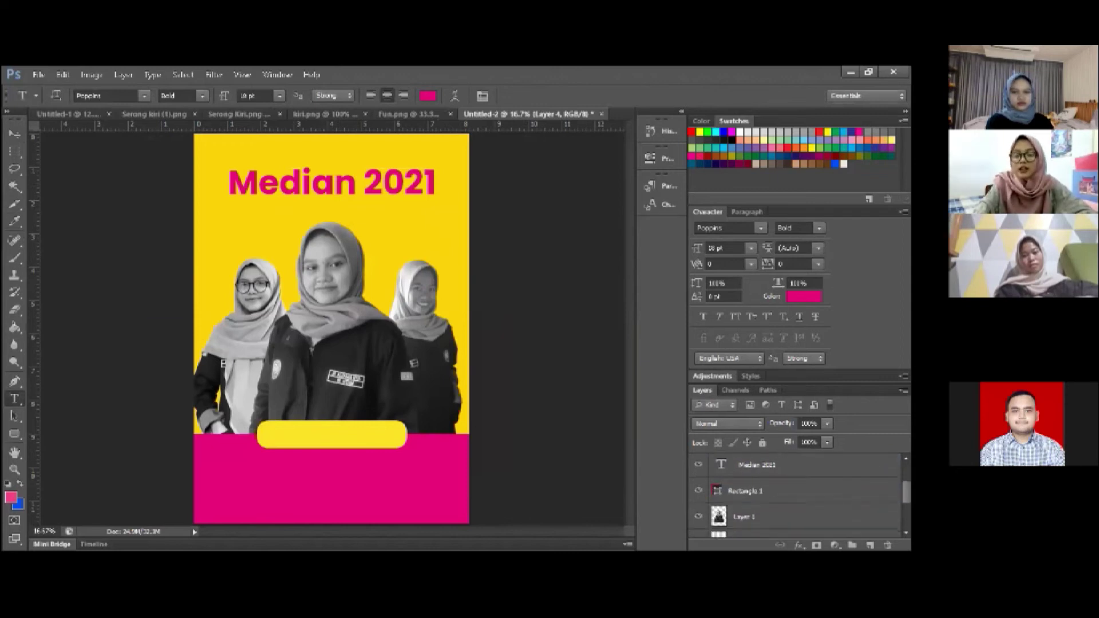
scroll(796, 495, down, 3)
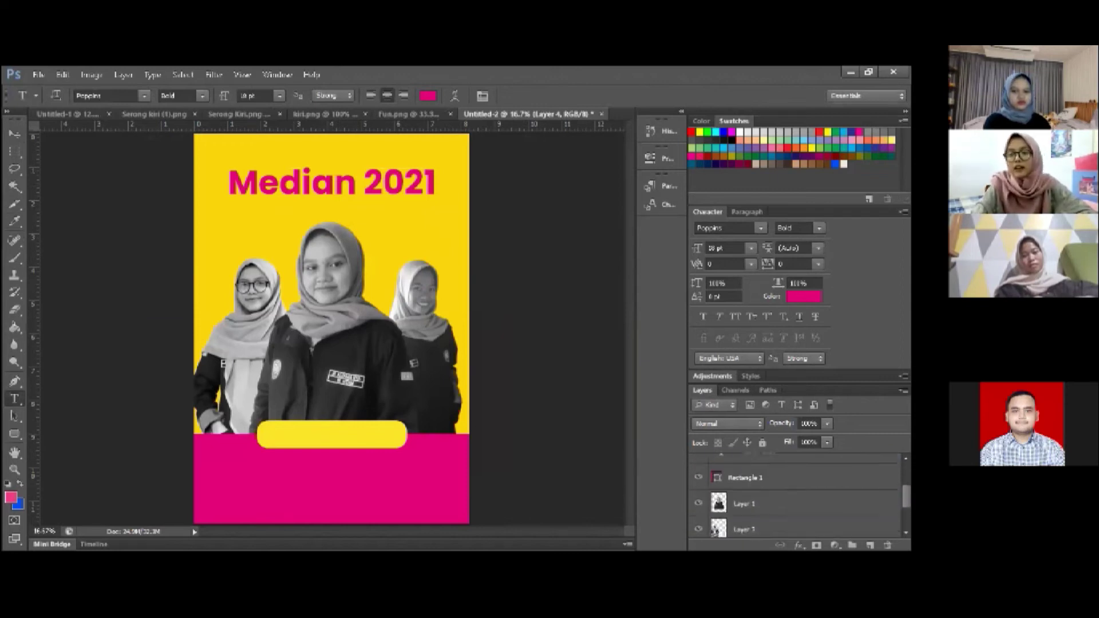
scroll(795, 495, up, 5)
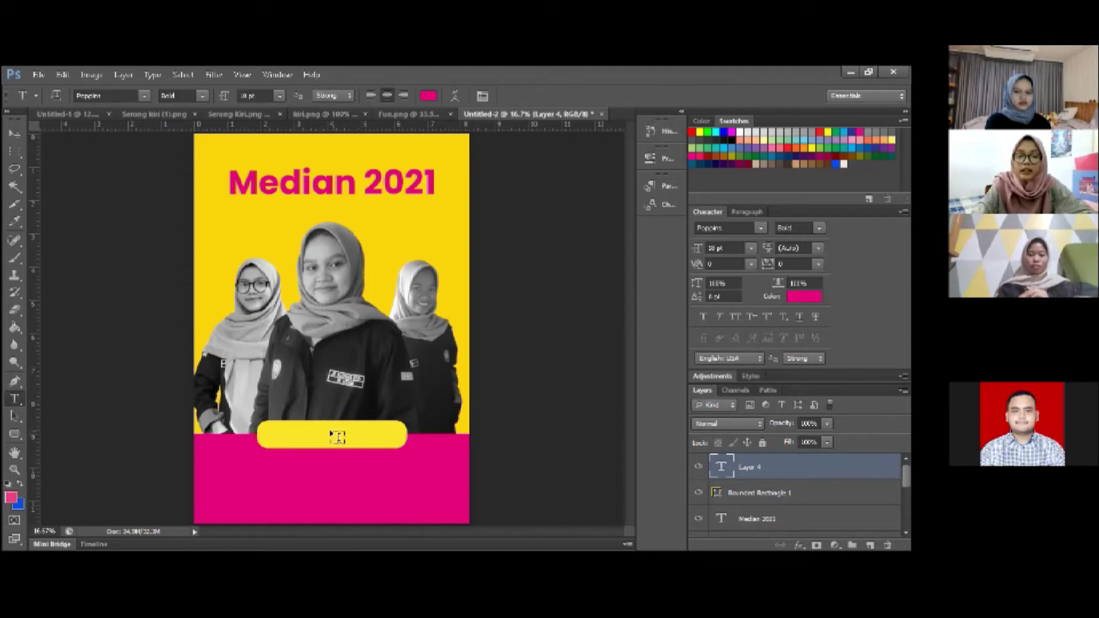
Add the magenta text "come and join us!" in 30 pt Poppins Bold on the yellow rounded label
click(295, 435)
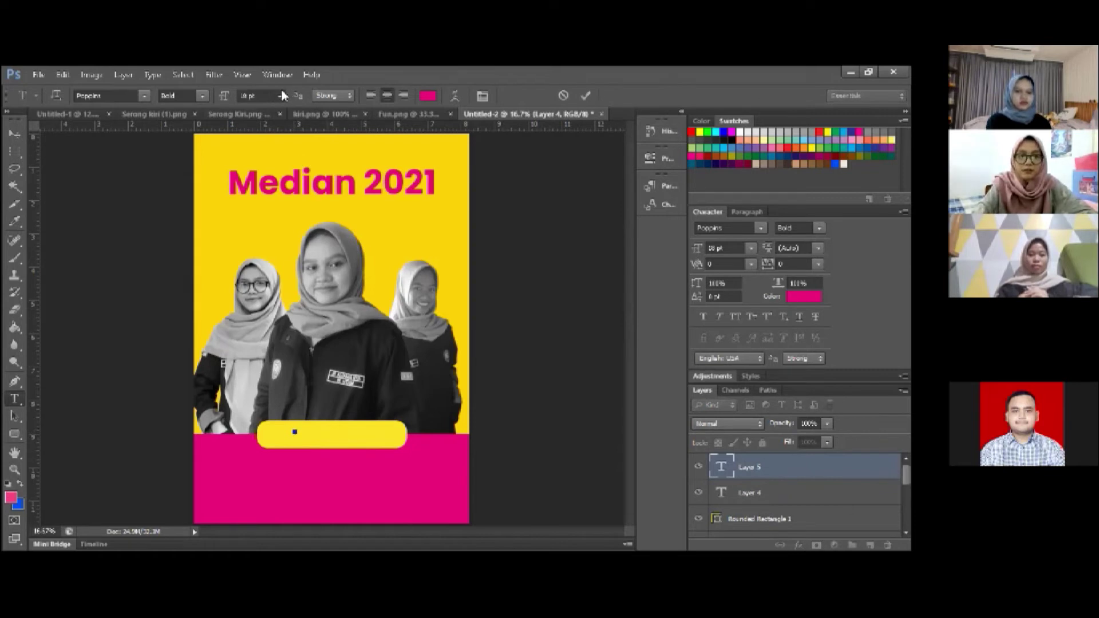
click(281, 96)
click(274, 262)
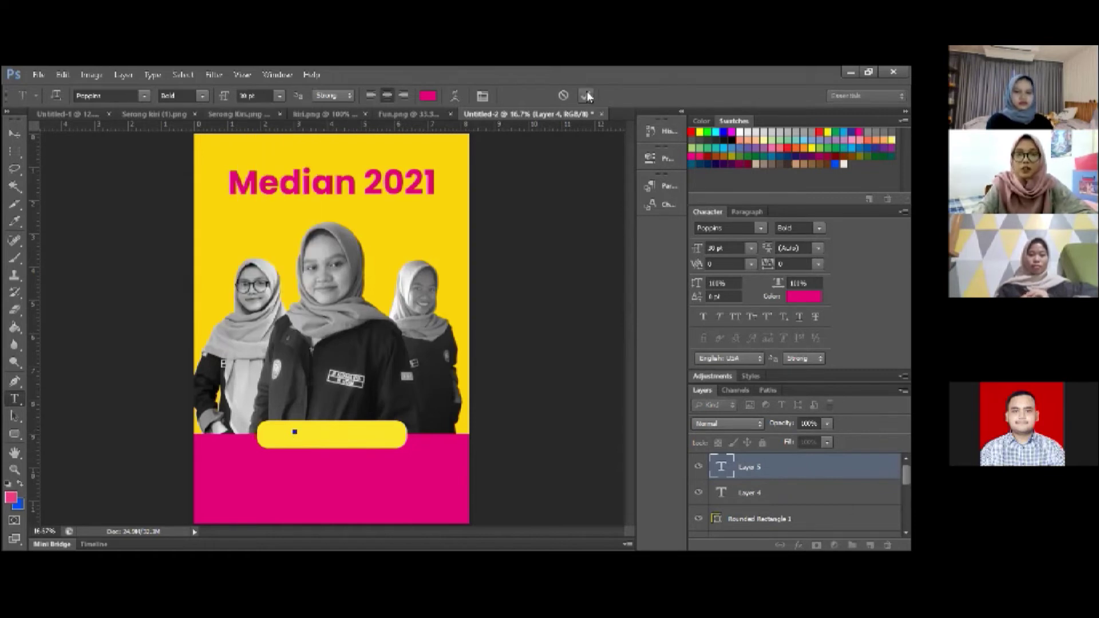
click(312, 432)
text(come and )
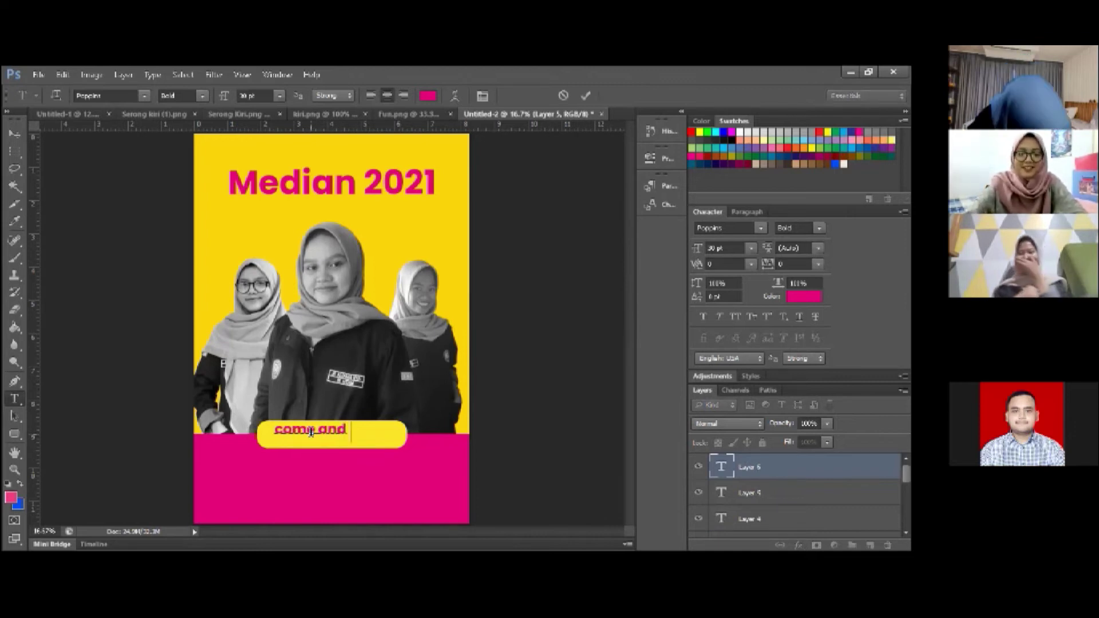
text(join us!)
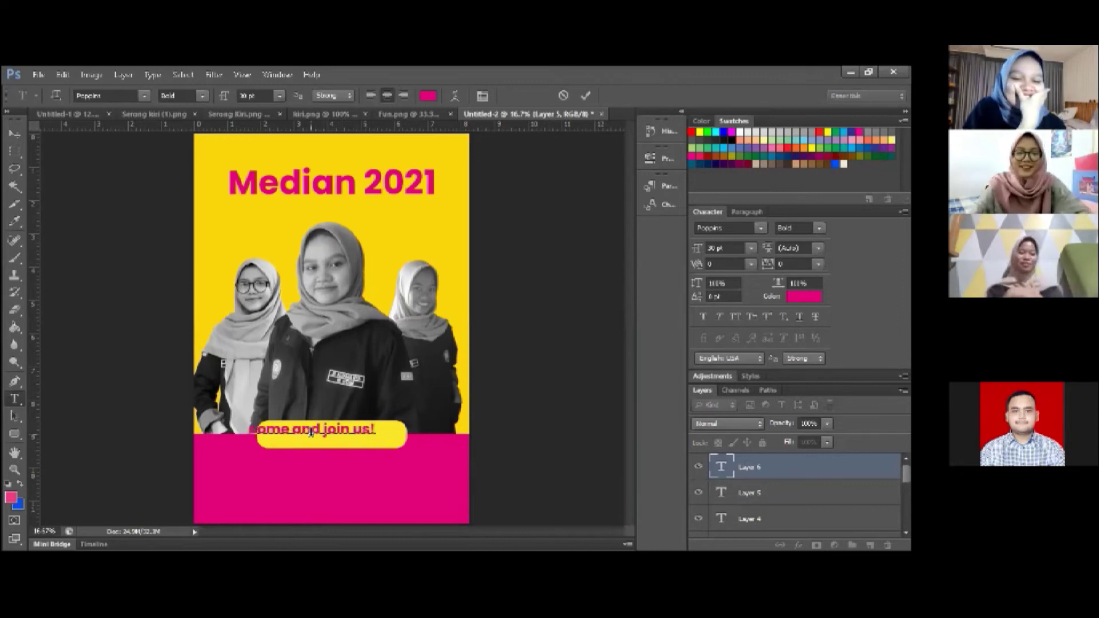
click(585, 95)
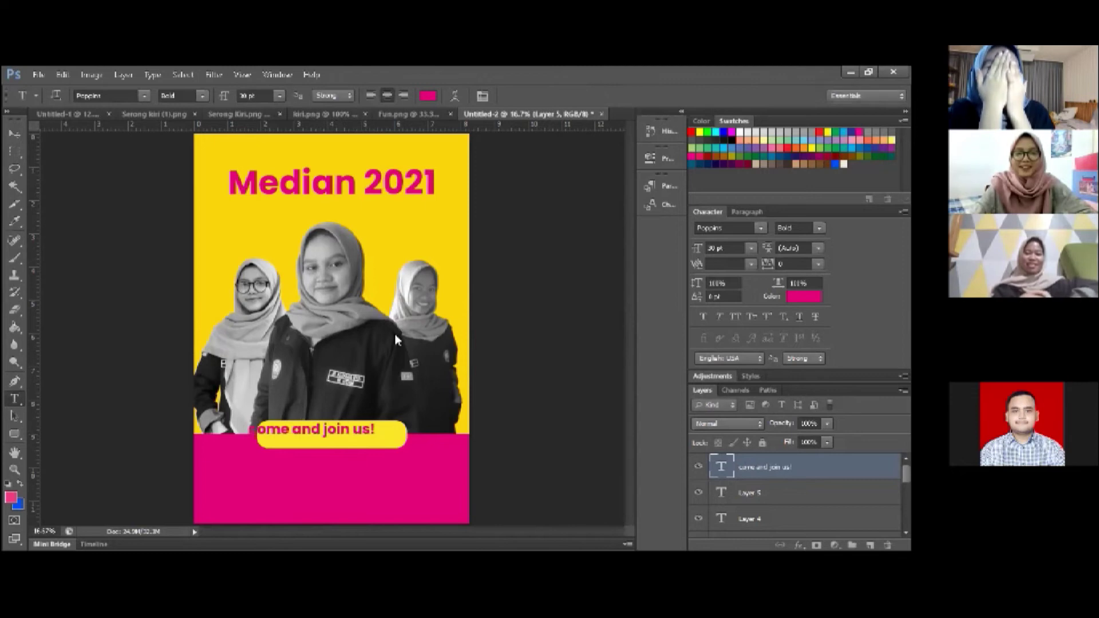
Center the "come and join us!" text horizontally on the yellow label using a rectangular selection around the label, and deselect
click(14, 151)
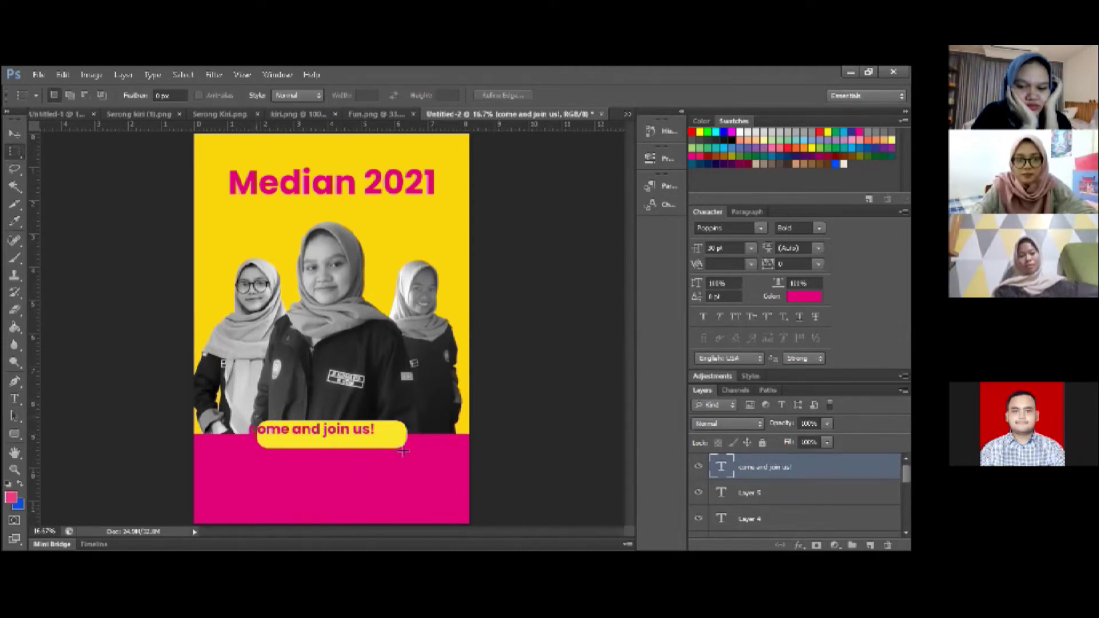
drag(407, 453, 408, 451)
click(14, 134)
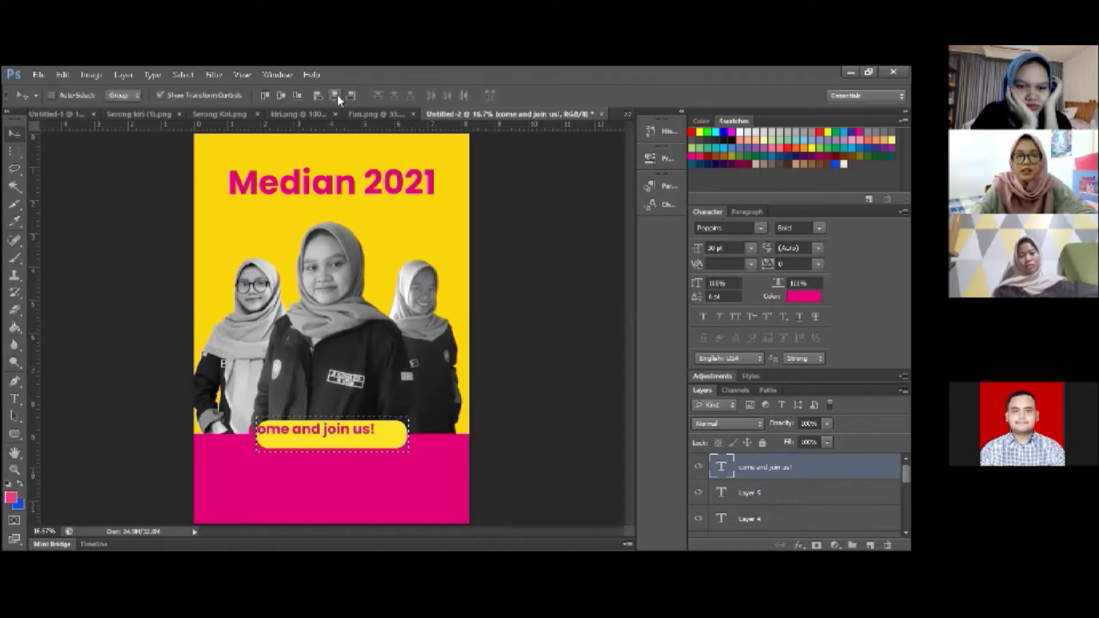
click(337, 95)
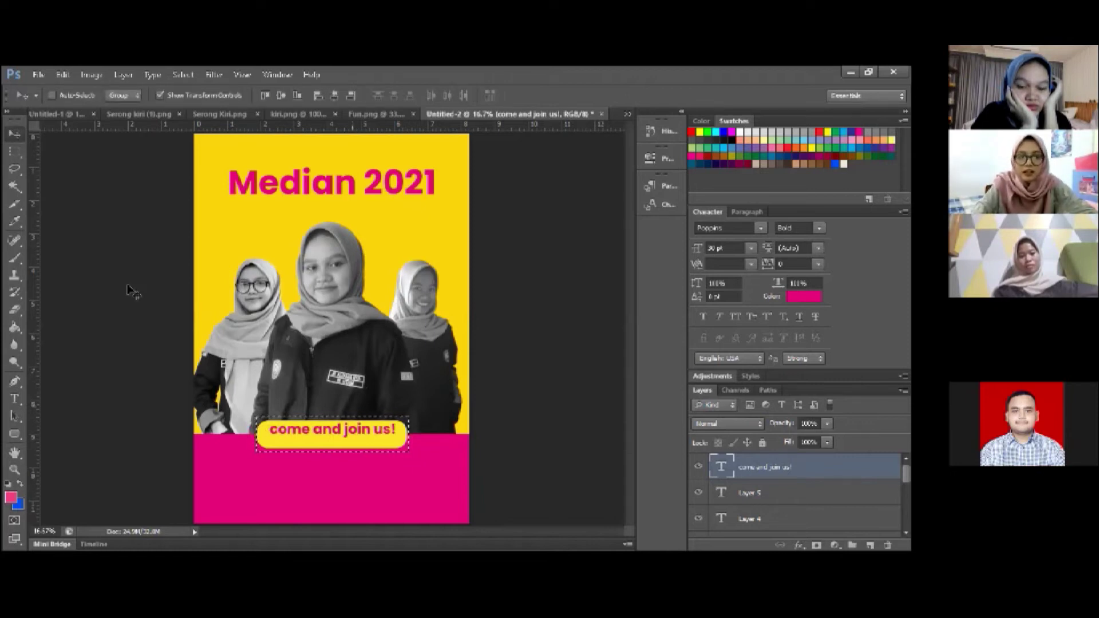
key(ctrl+d)
Nudge the "come and join us!" text down toward the vertical middle of the yellow label
key(shift+Down)
key(shift+Down)
key(shift+Down)
key(shift+Down)
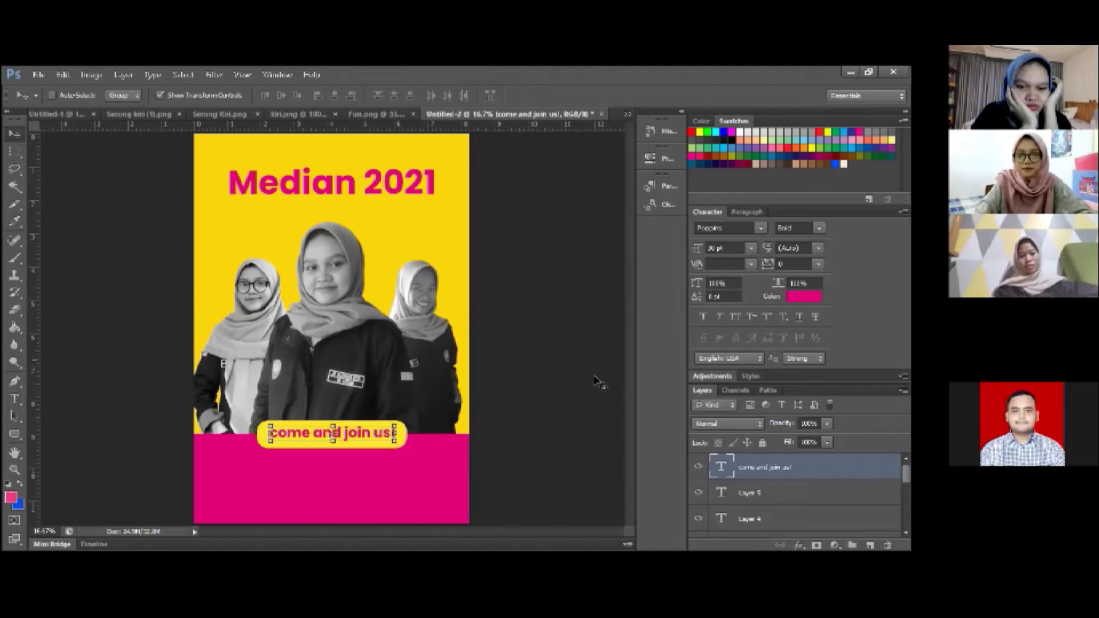
Examine the poster's overall composition at different magnifications and compare its colors with the Fun.png palette
click(758, 487)
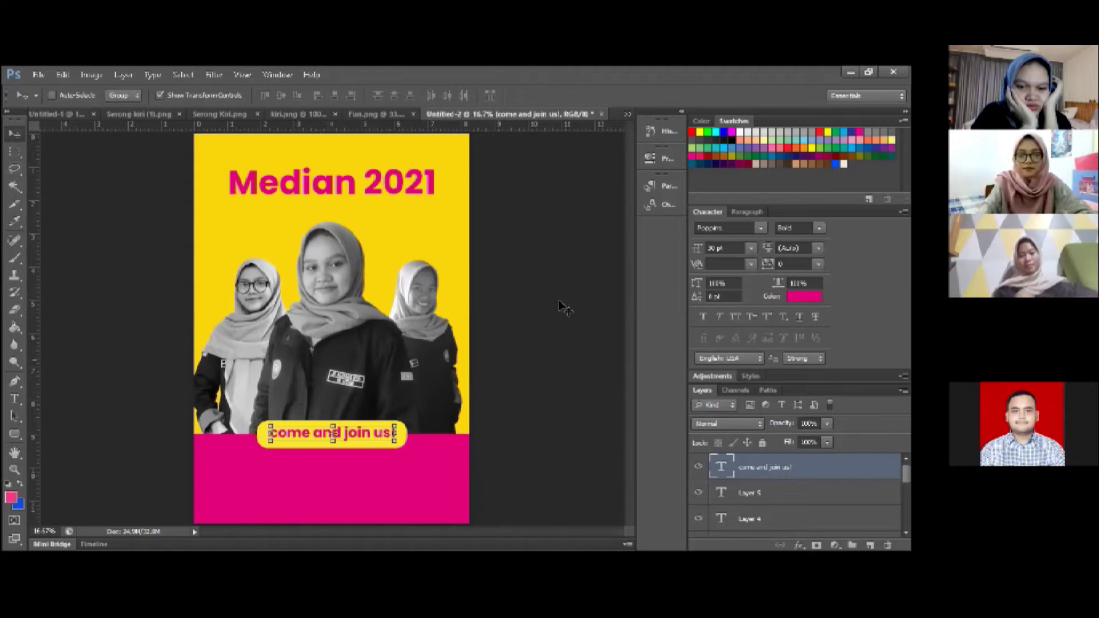
key(ctrl+minus)
key(ctrl+minus)
key(ctrl+plus)
key(ctrl+plus)
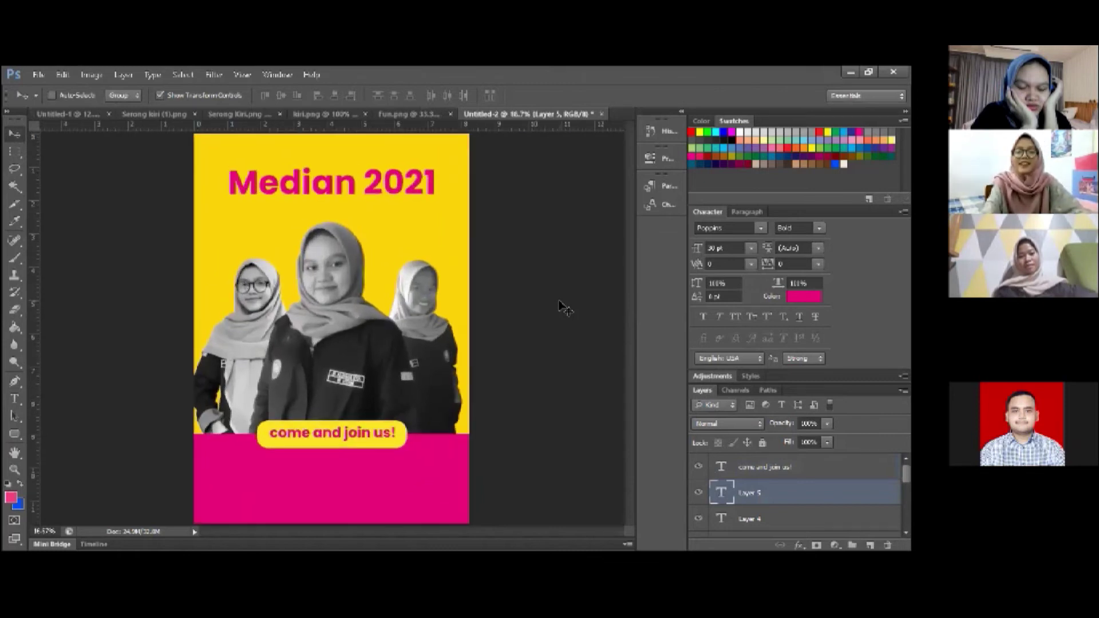
key(ctrl+minus)
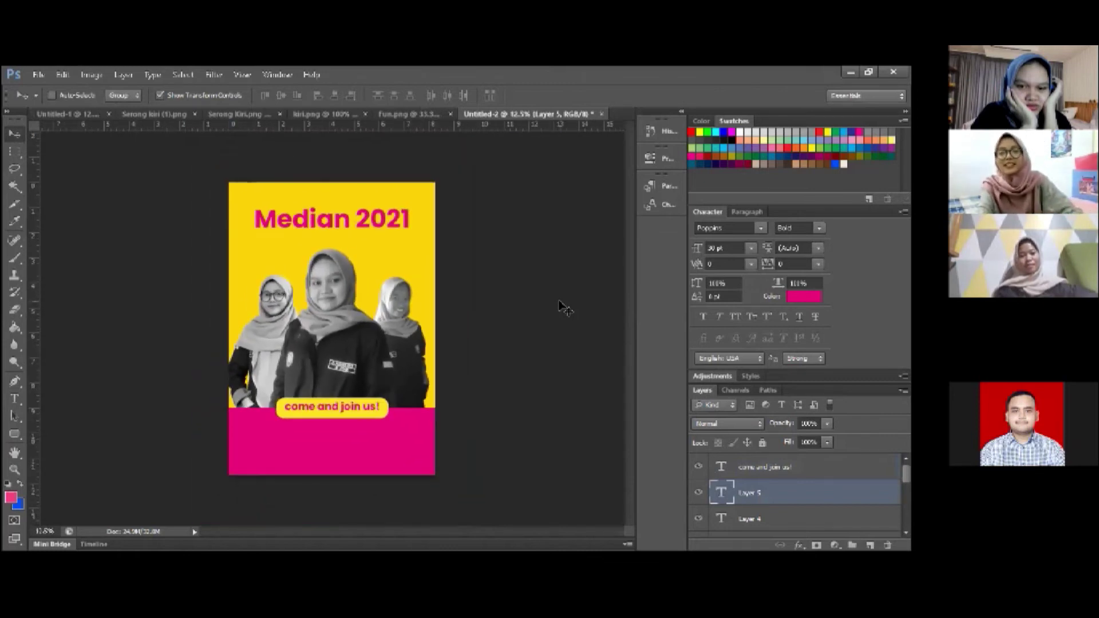
key(ctrl+minus)
key(ctrl+plus)
key(ctrl+plus)
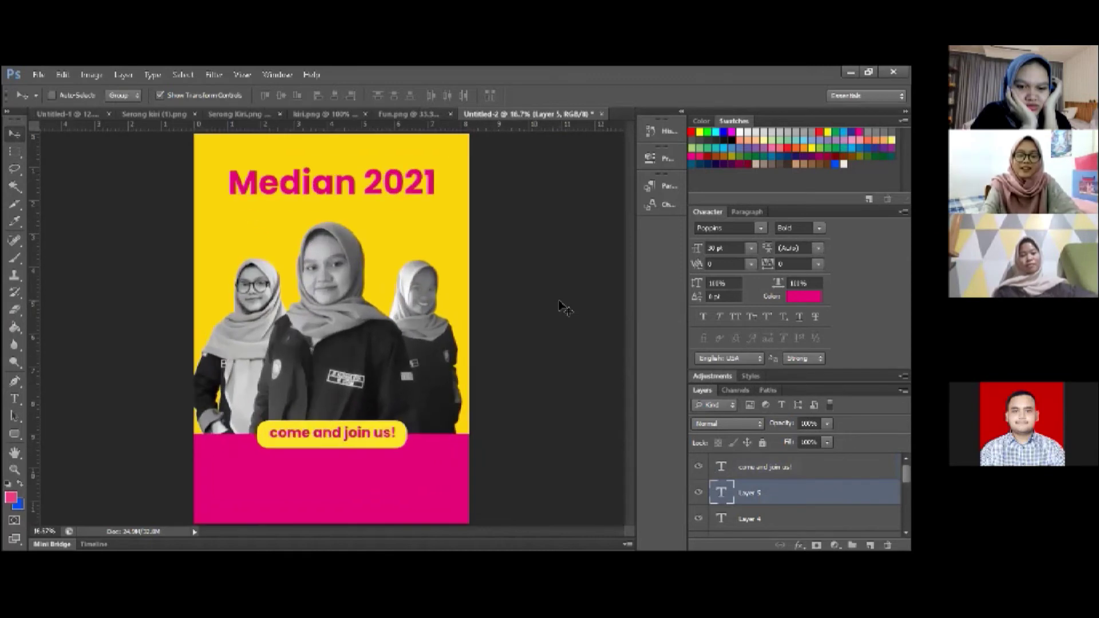
key(ctrl+minus)
key(ctrl+plus)
key(ctrl+minus)
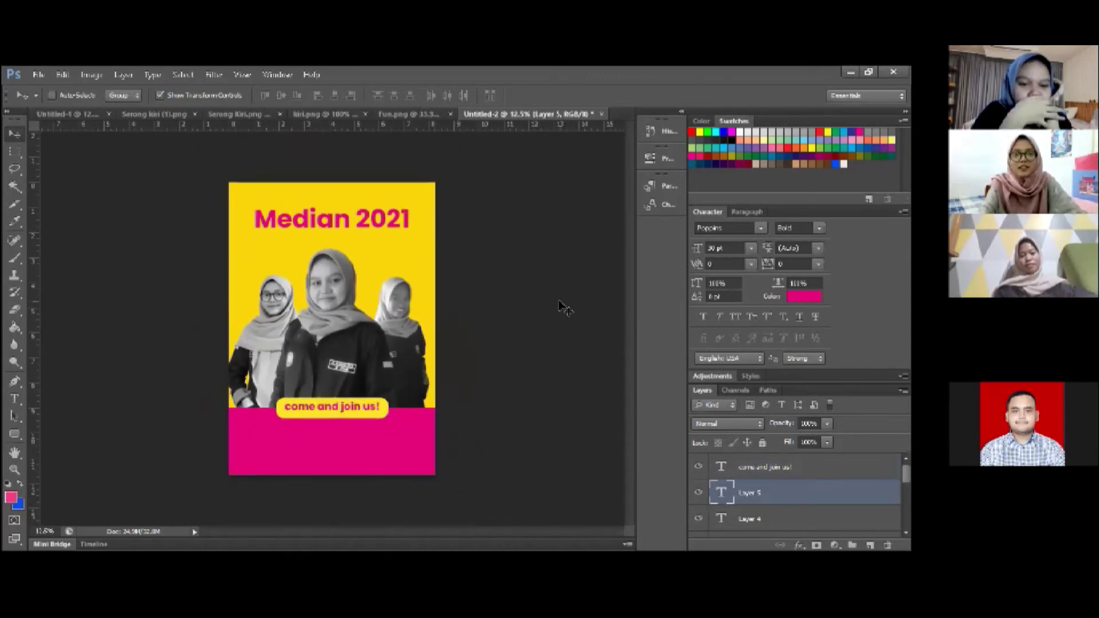
click(418, 112)
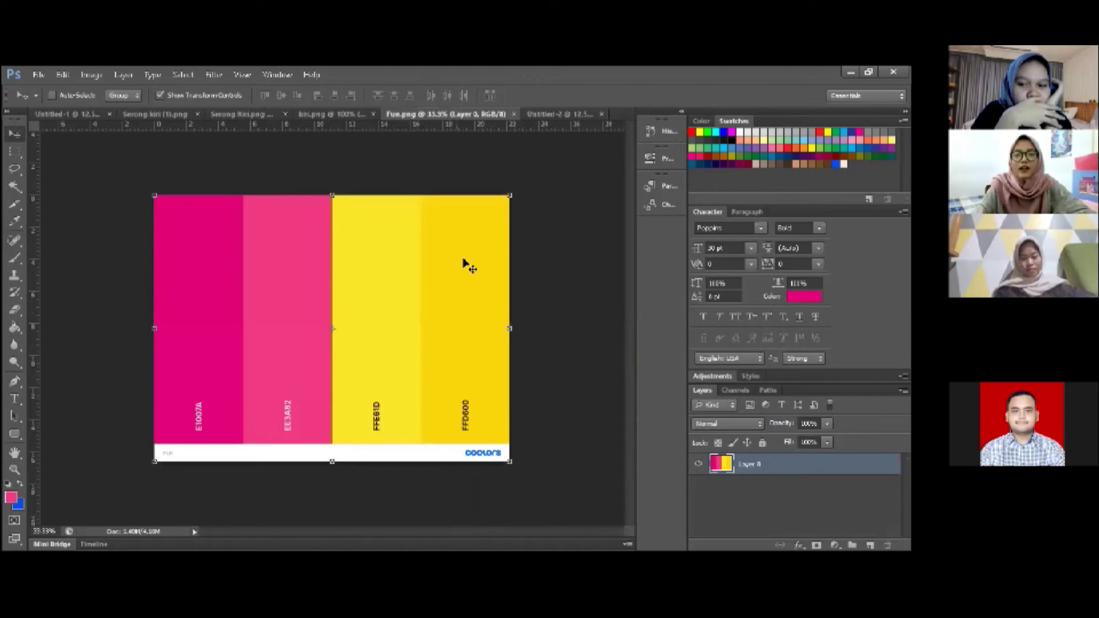
click(547, 116)
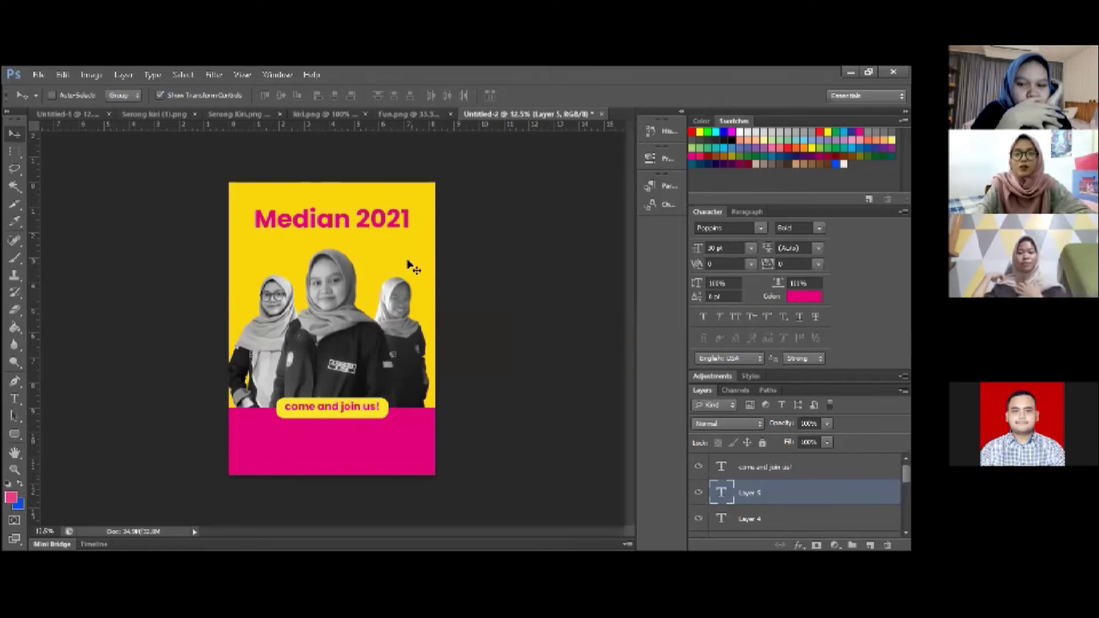
click(409, 114)
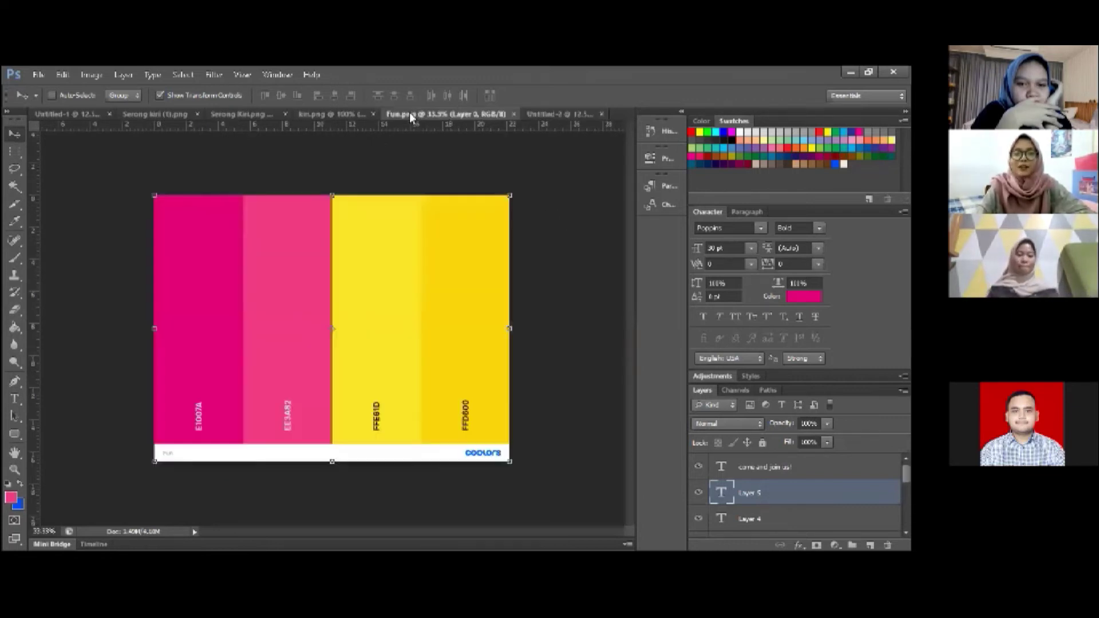
click(546, 117)
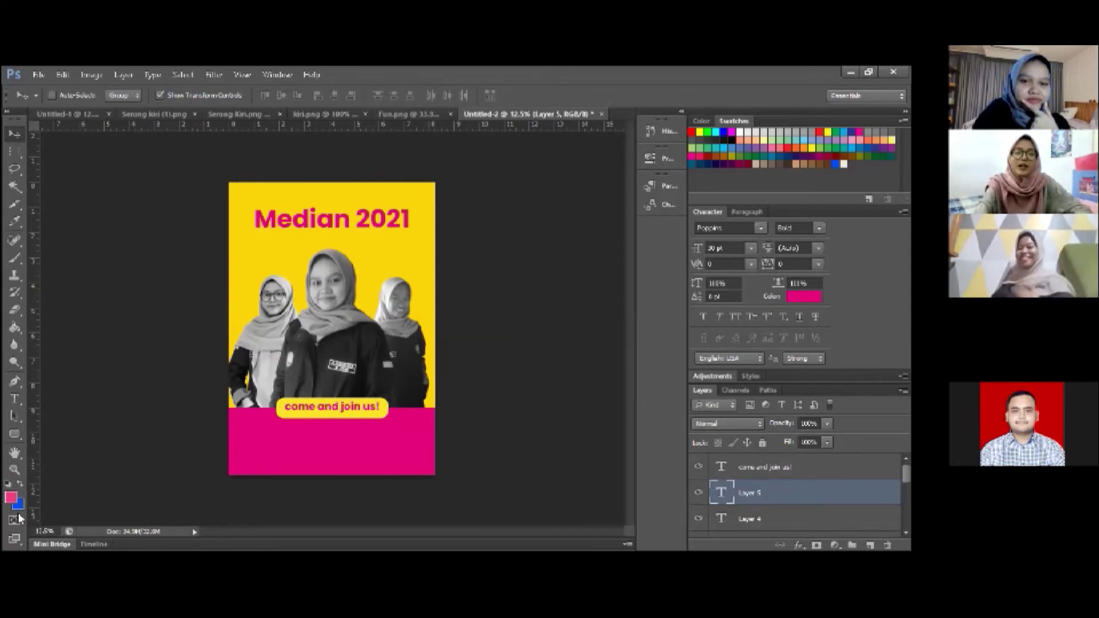
Keep the palette pink EE3A82 as the foreground color after checking it against Fun.png, and return to the poster
click(15, 399)
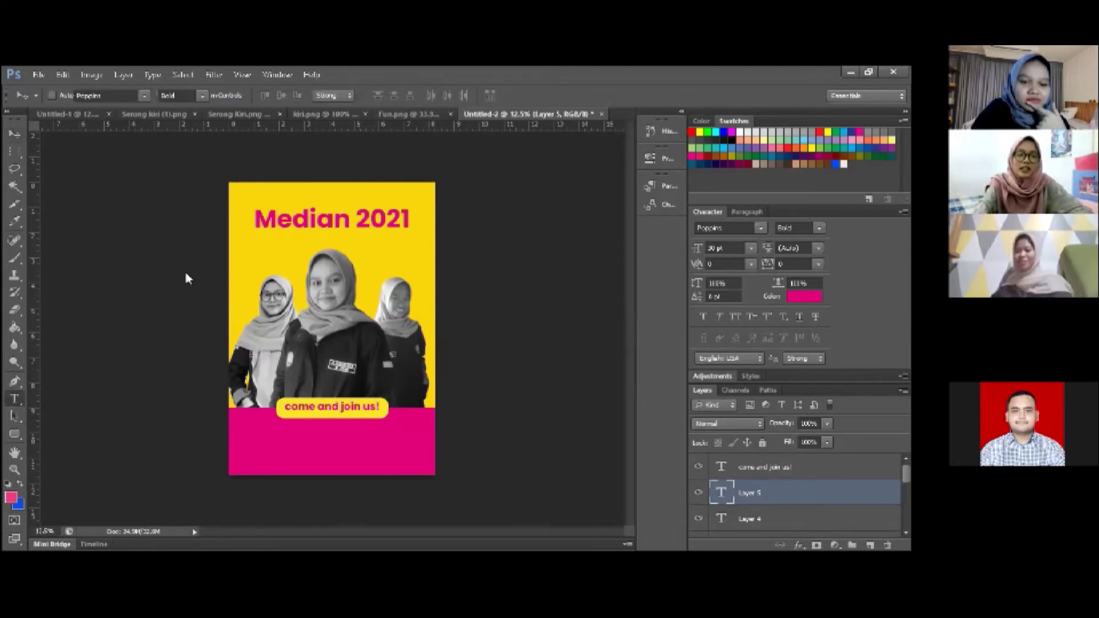
click(369, 406)
click(14, 134)
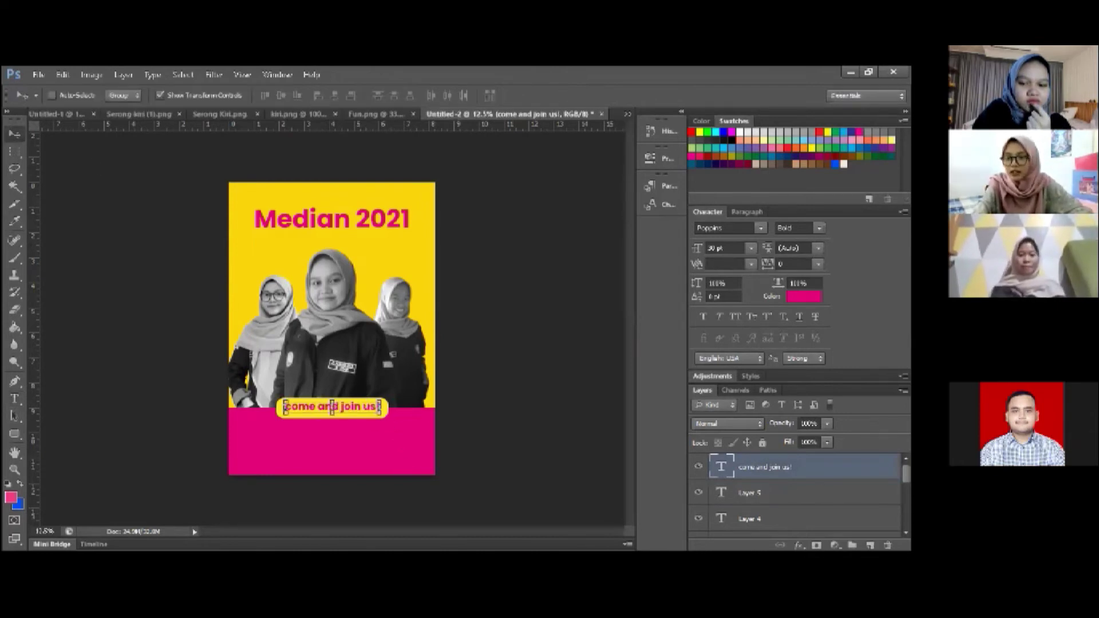
scroll(736, 468, down, 3)
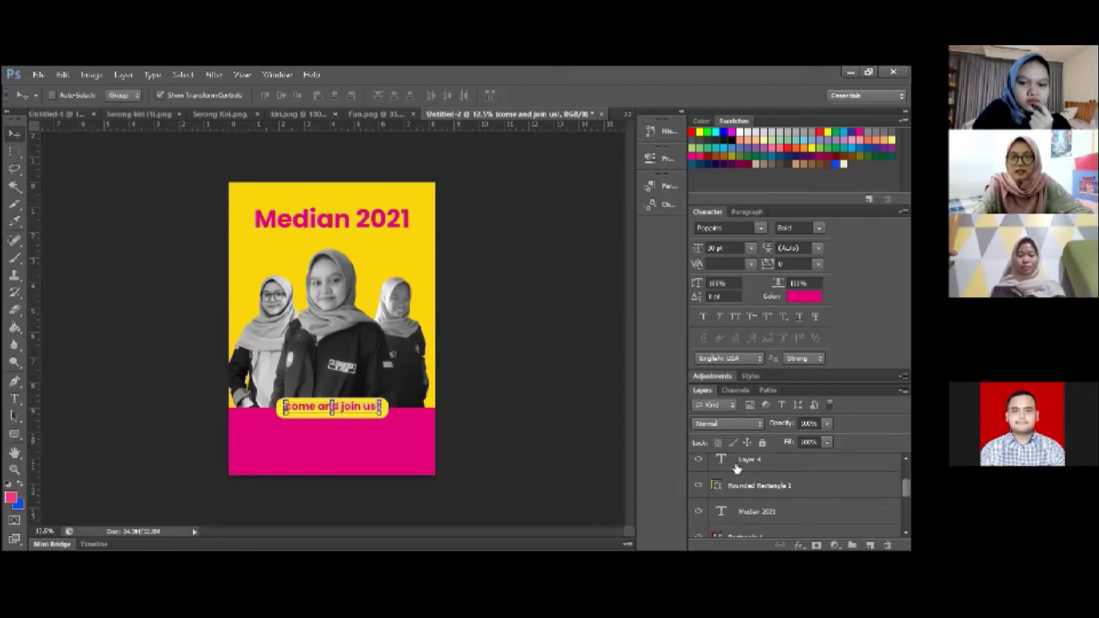
click(375, 114)
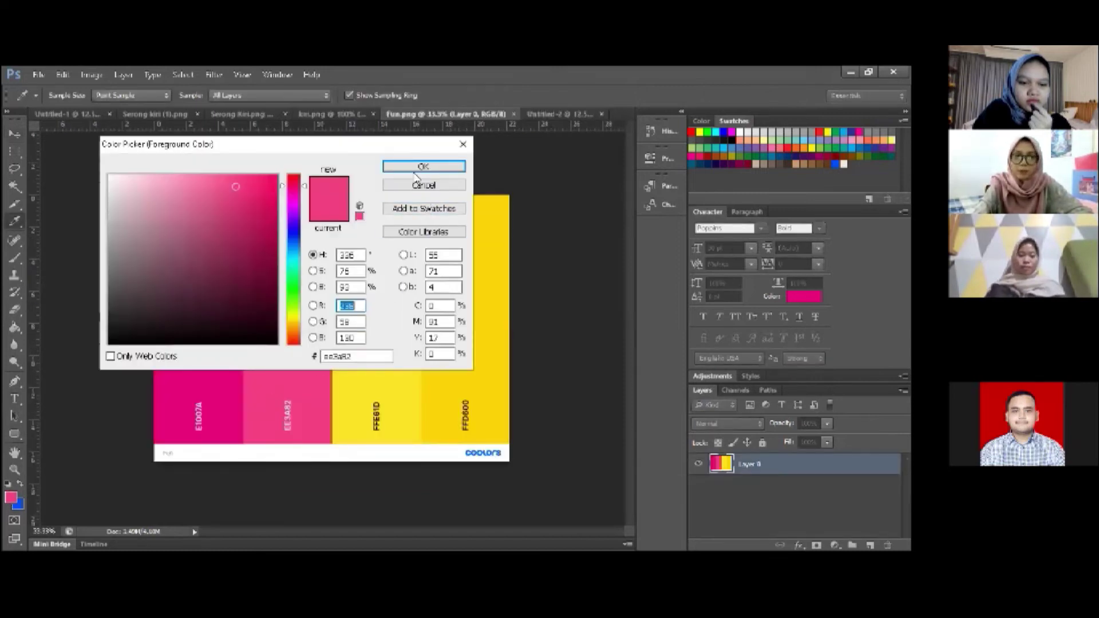
click(408, 165)
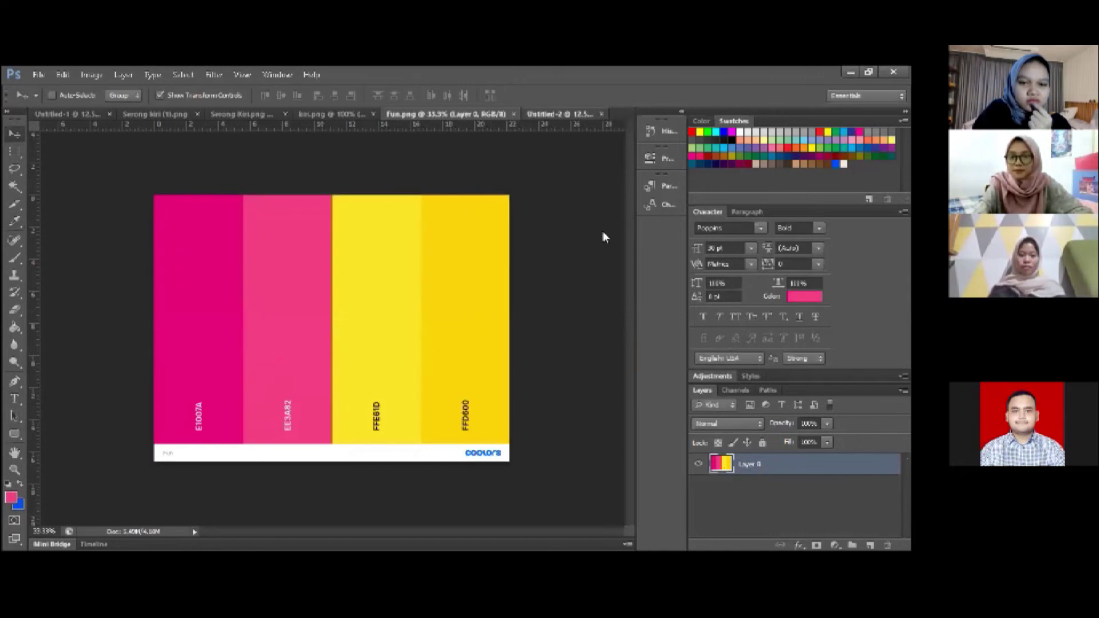
key(ctrl+Tab)
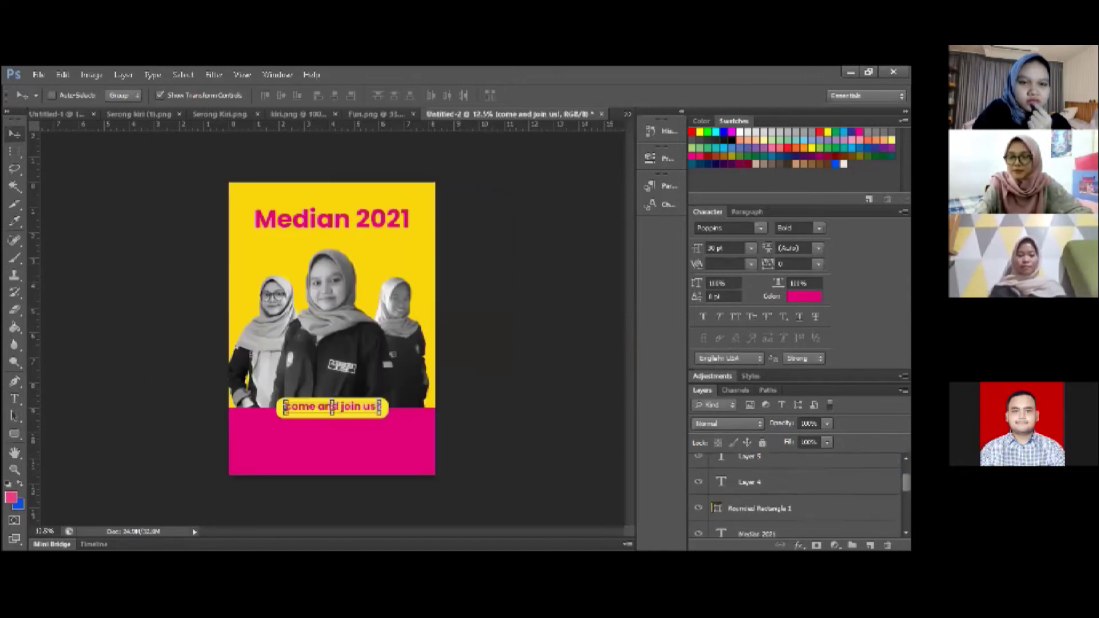
Recolor the rounded label behind "come and join us!" with the pink foreground color EE3A82
click(776, 487)
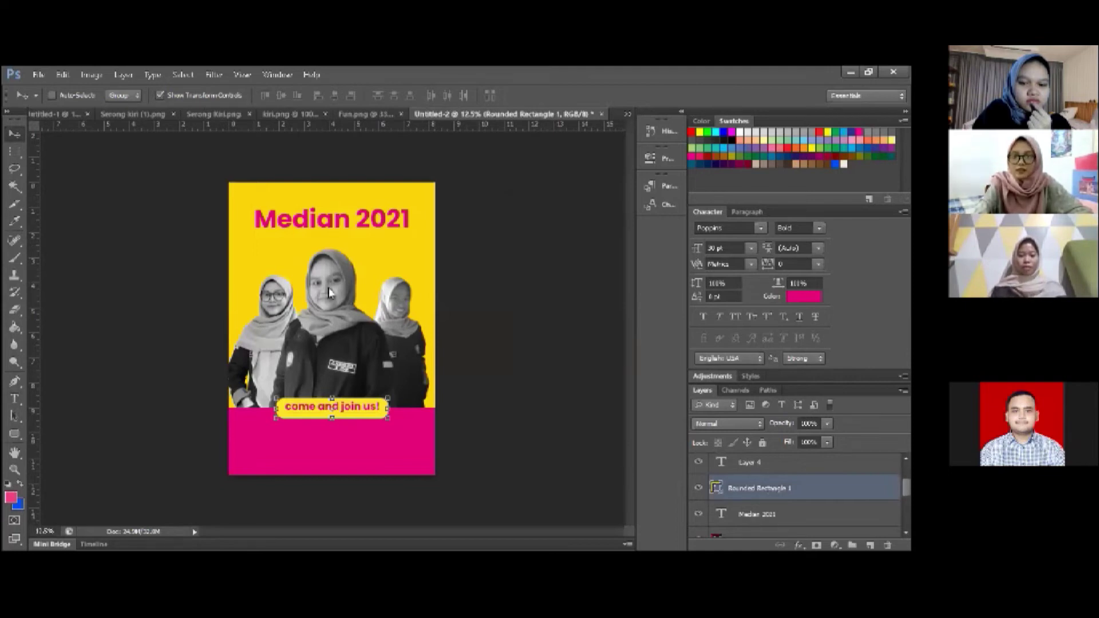
double_click(716, 490)
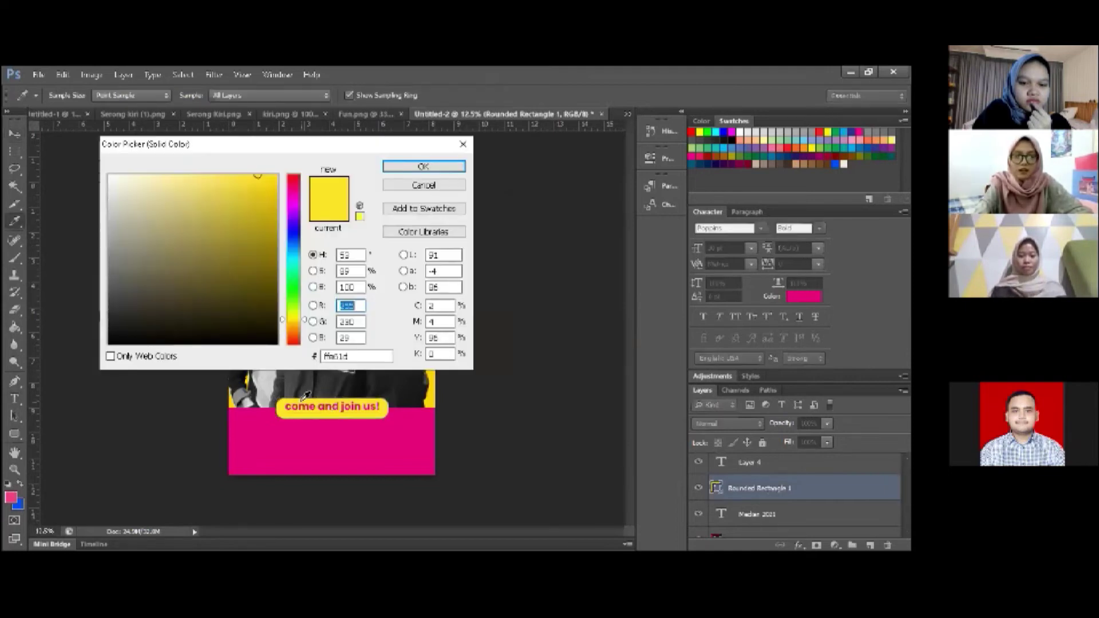
click(14, 493)
click(403, 168)
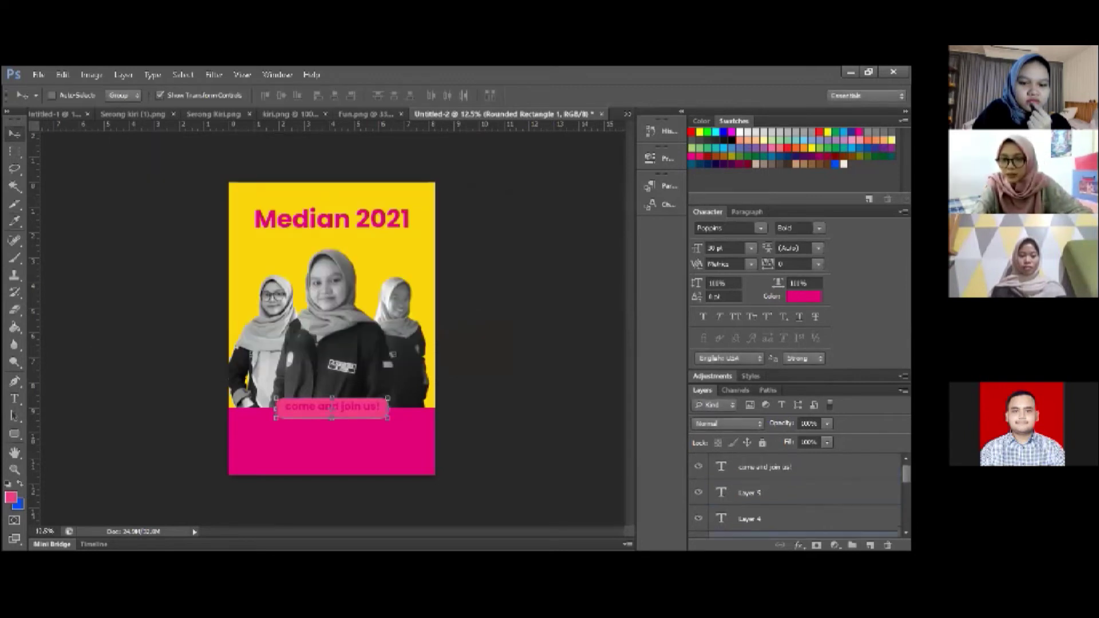
Sample the yellow FFD600 from the Fun.png palette as the foreground color, and return to the poster
click(790, 467)
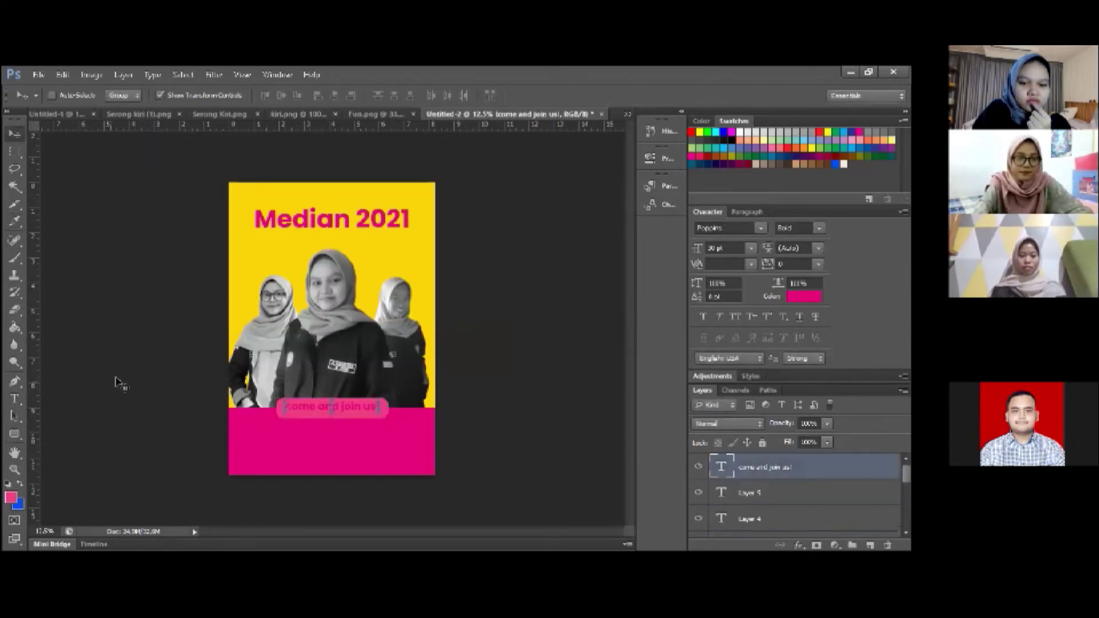
click(352, 115)
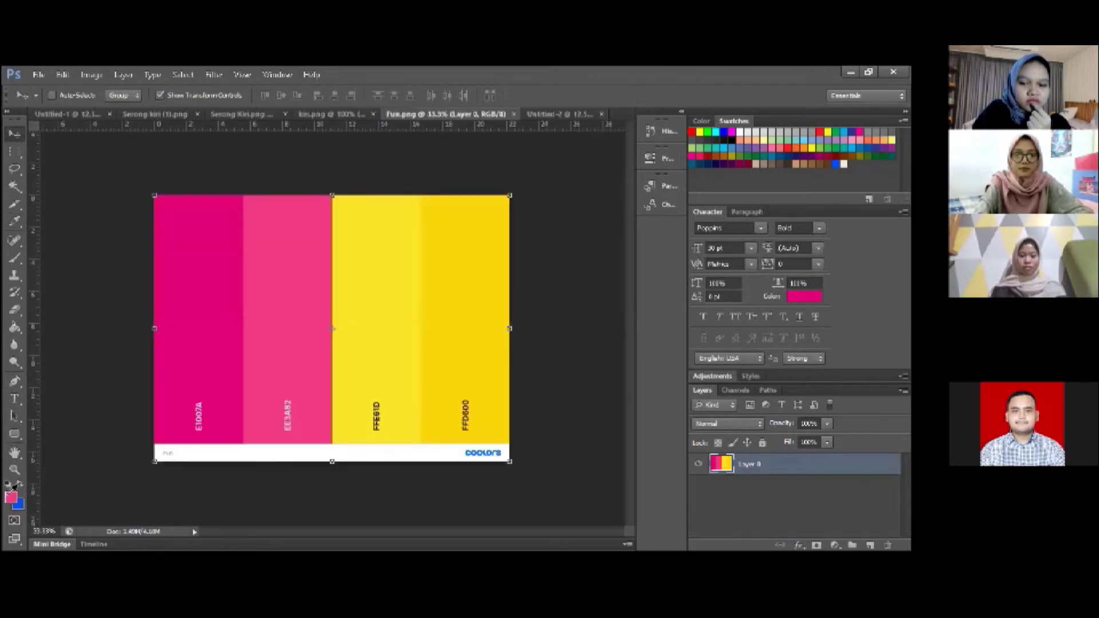
click(11, 497)
click(492, 263)
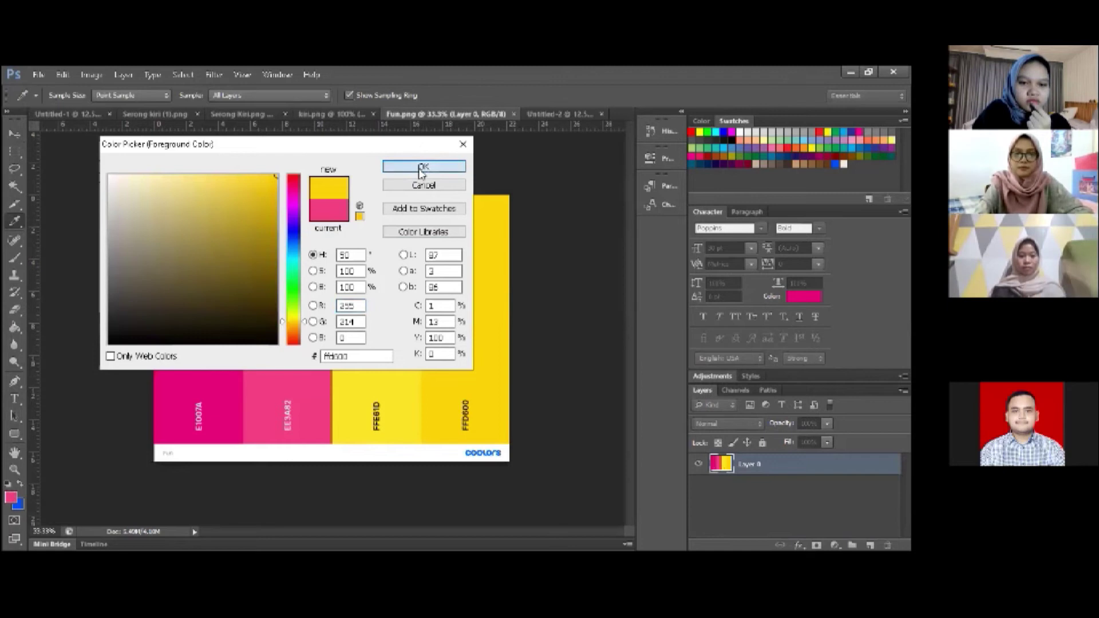
click(421, 167)
click(536, 114)
Change the color of the "come and join us!" text to the yellow FFD600
key(t)
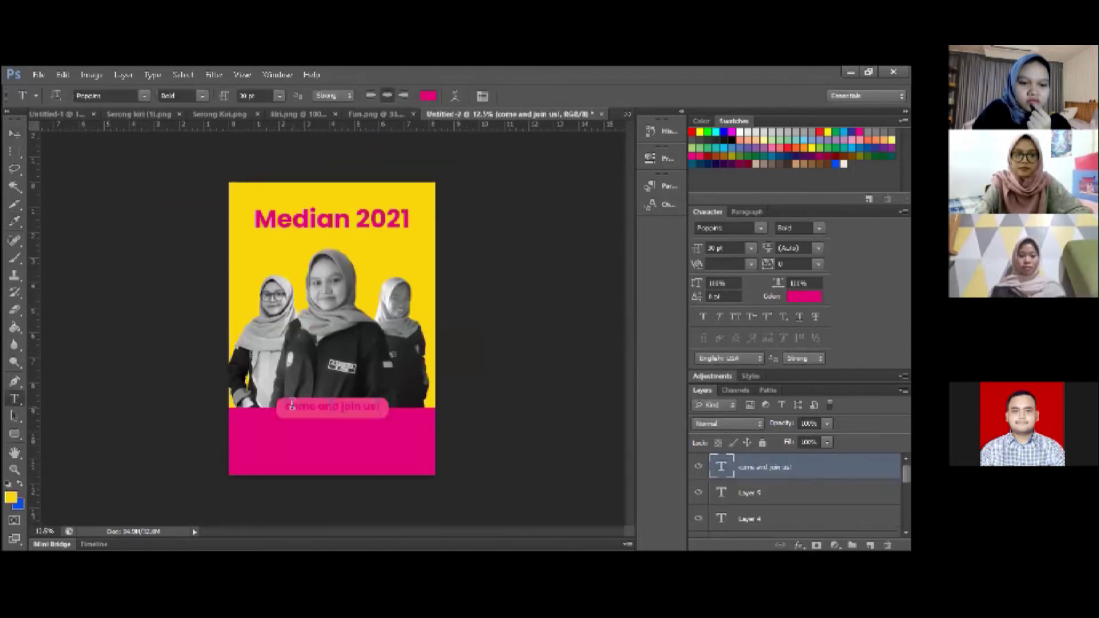
double_click(719, 466)
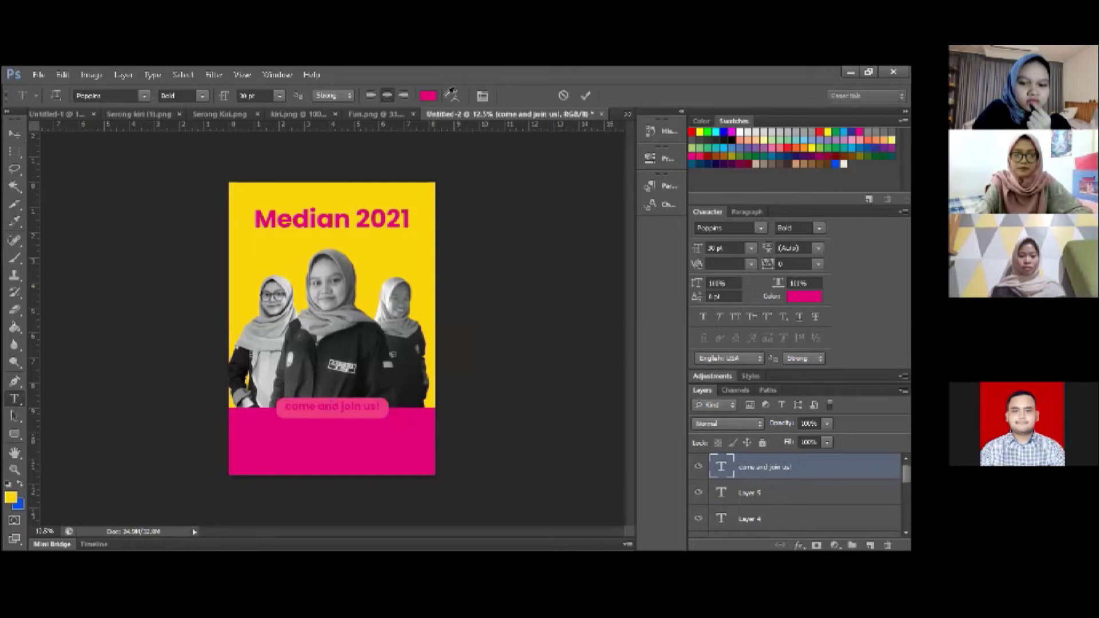
click(428, 95)
click(10, 494)
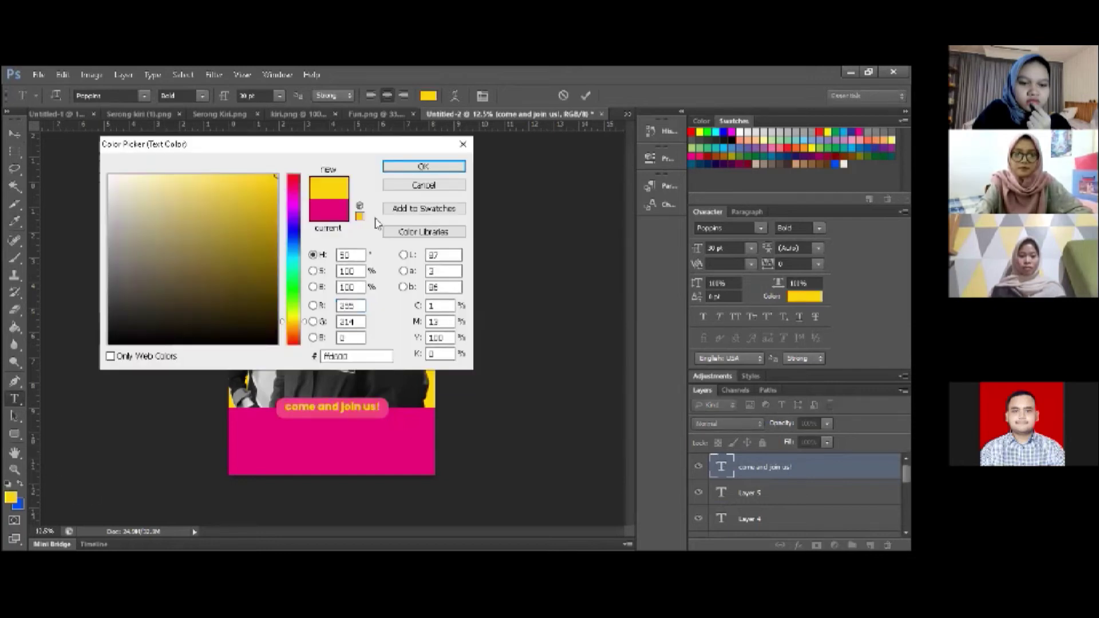
key(Return)
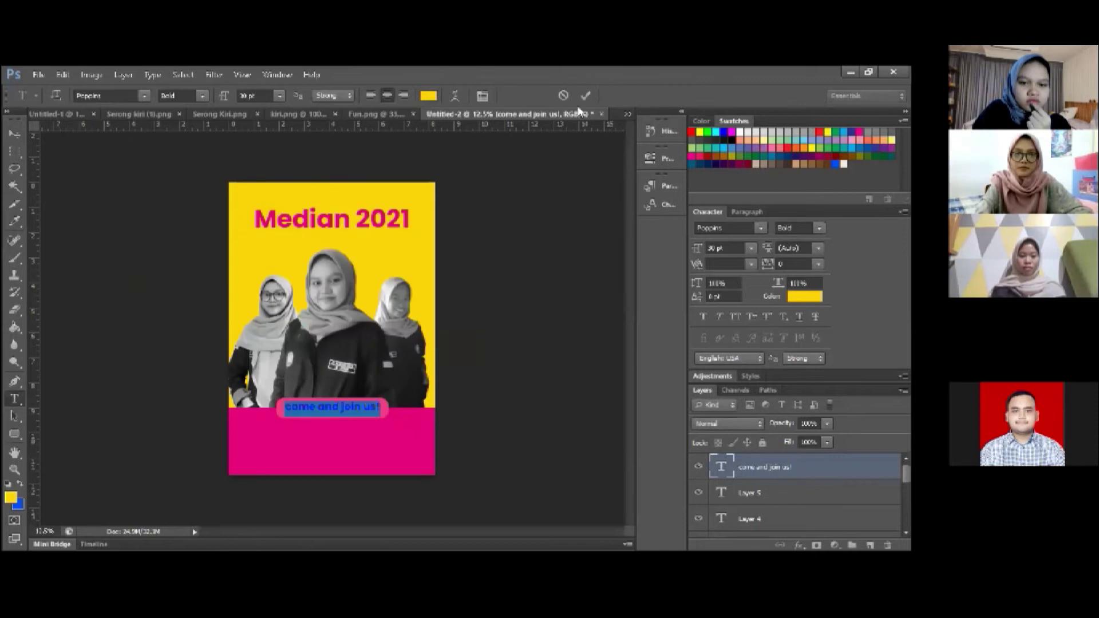
click(585, 96)
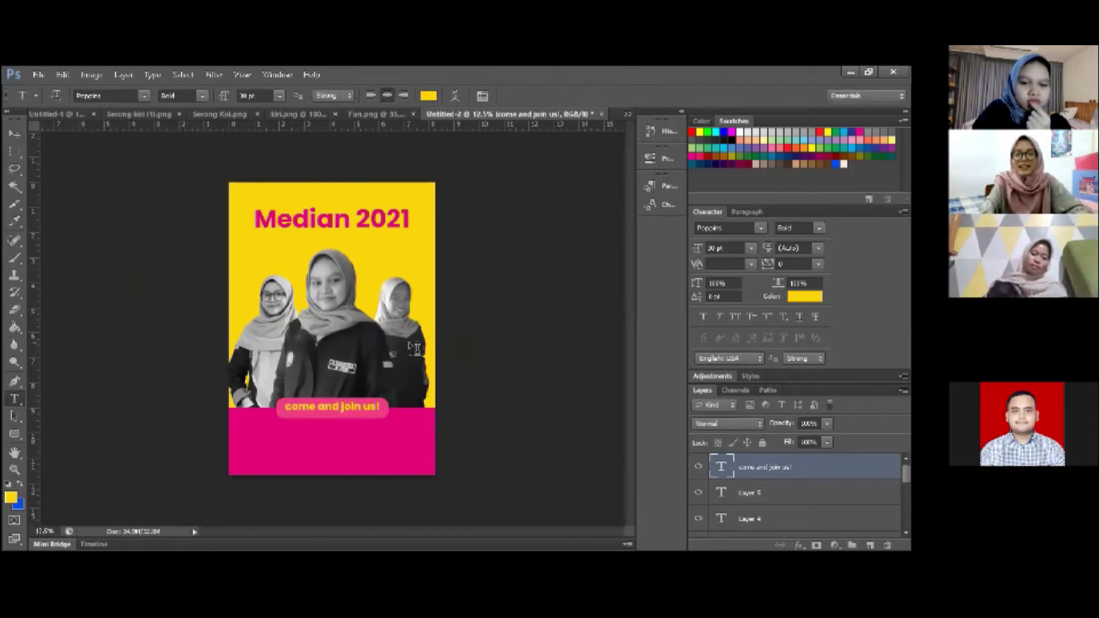
Check the yellow-on-pink label at different magnifications, and undo the text and label color changes
key(ctrl+plus)
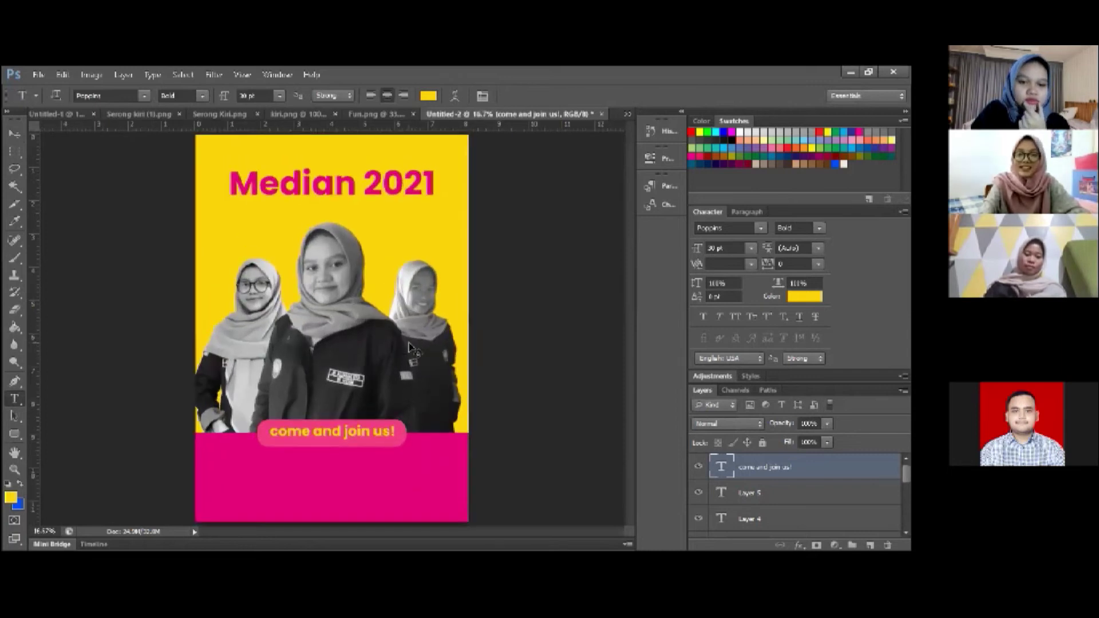
key(ctrl+minus)
key(ctrl+plus)
key(ctrl+minus)
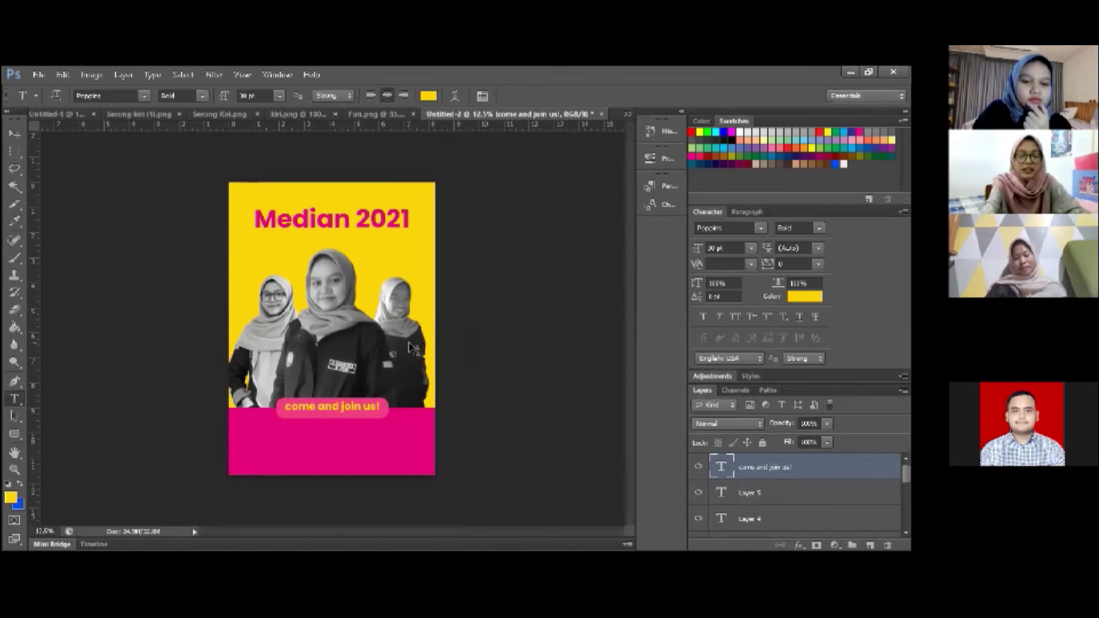
key(ctrl+z)
key(ctrl+z)
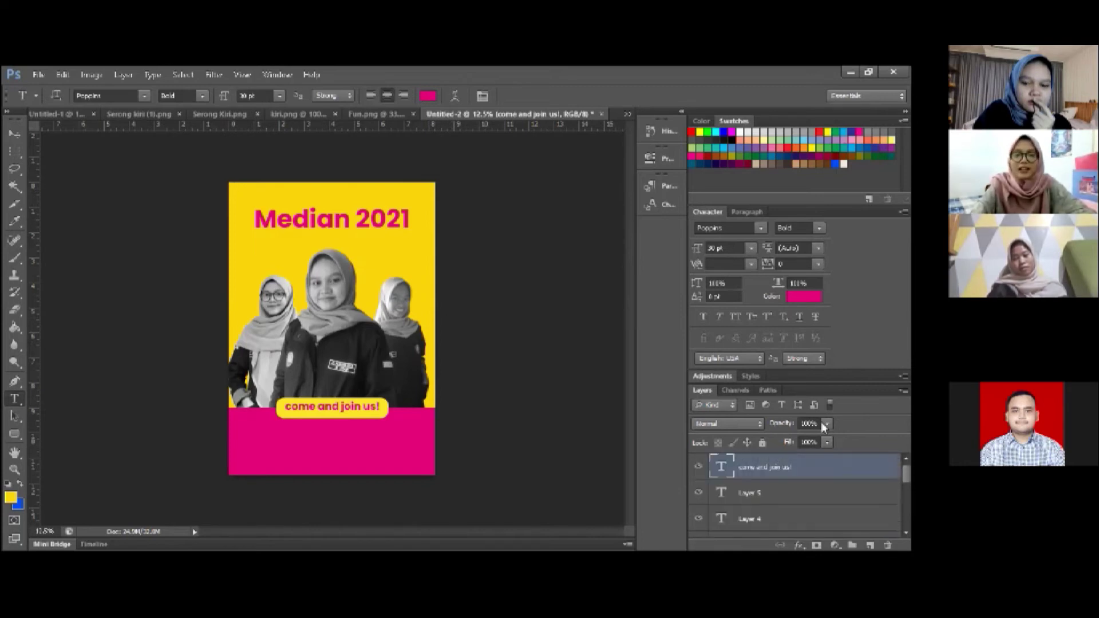
Save the poster as a JPEG copy named rsquare.jpg in Downloads with maximum quality 12 and the Baseline ("Standard") format
click(38, 74)
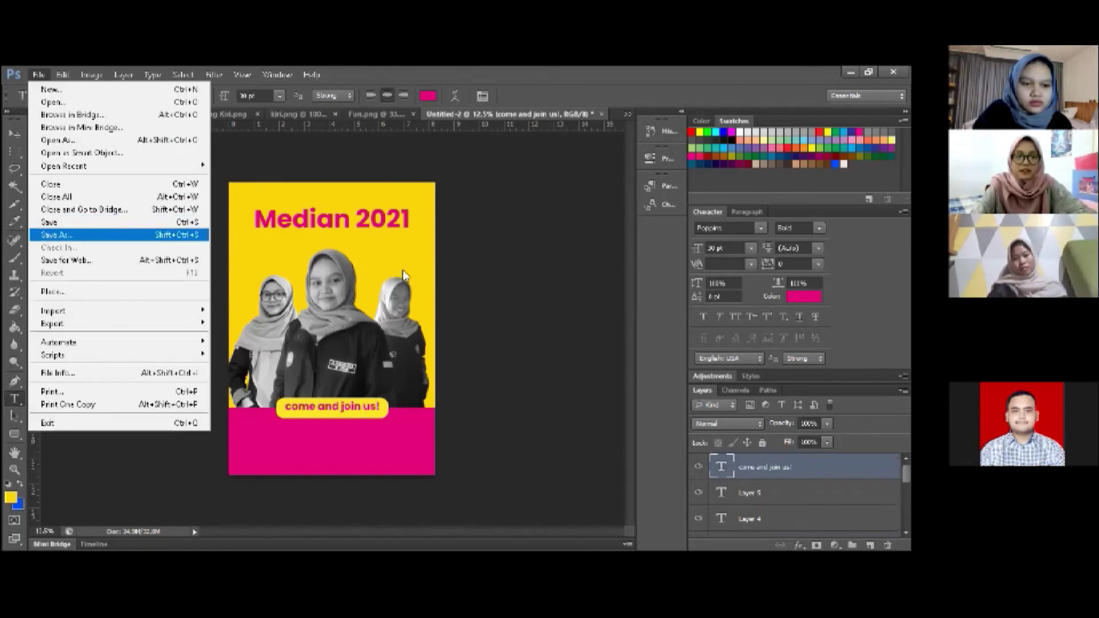
key(Return)
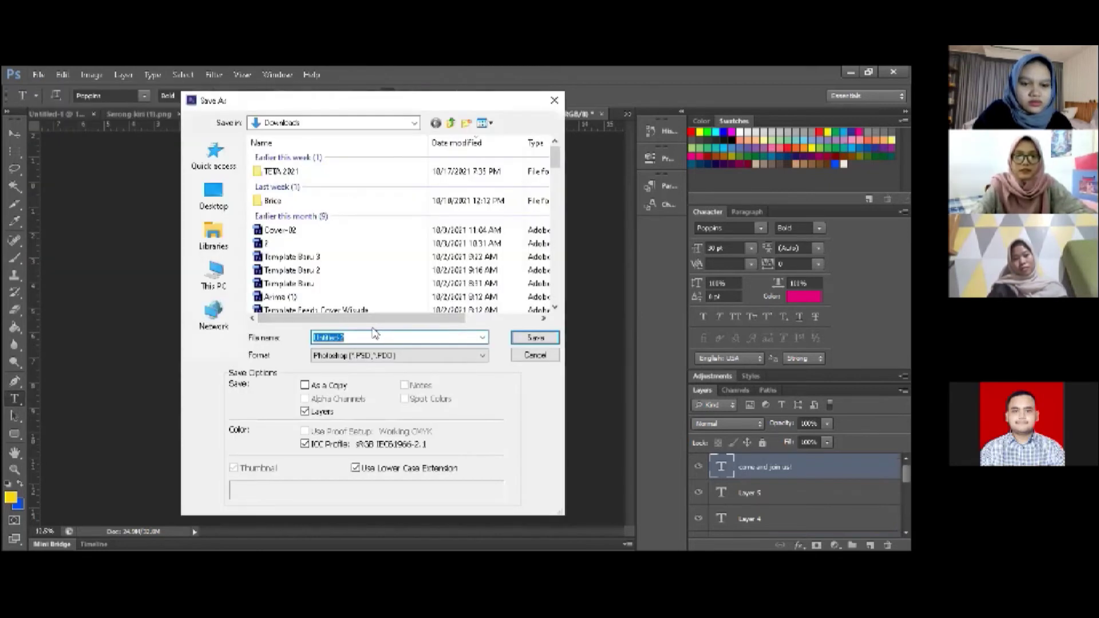
click(369, 339)
key(BackSpace)
key(BackSpace)
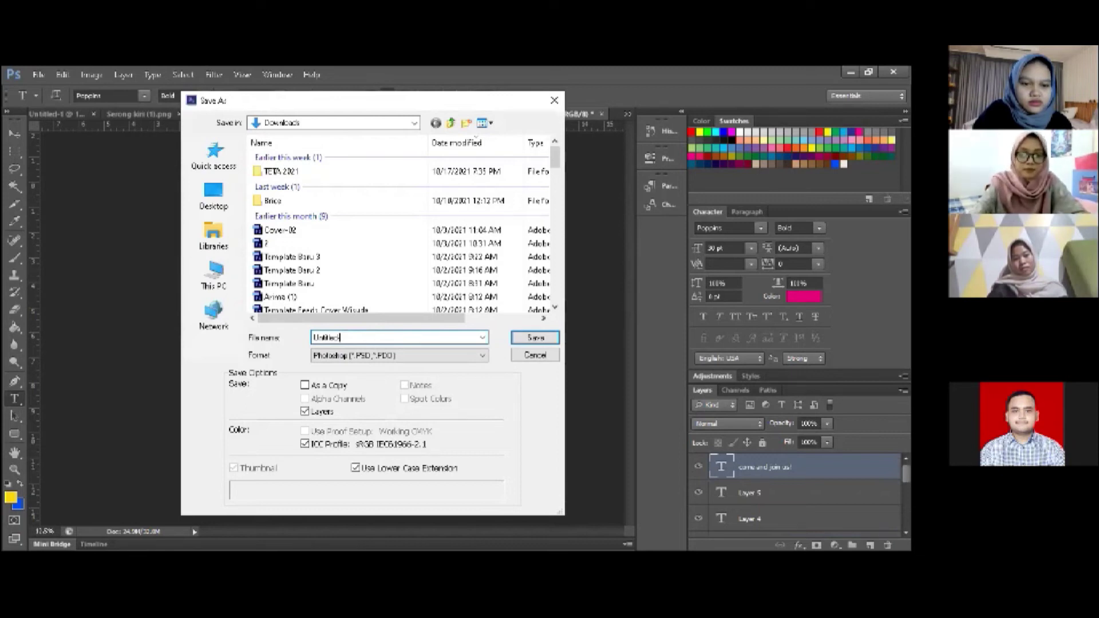
key(ctrl+a)
text(raquaes)
click(395, 355)
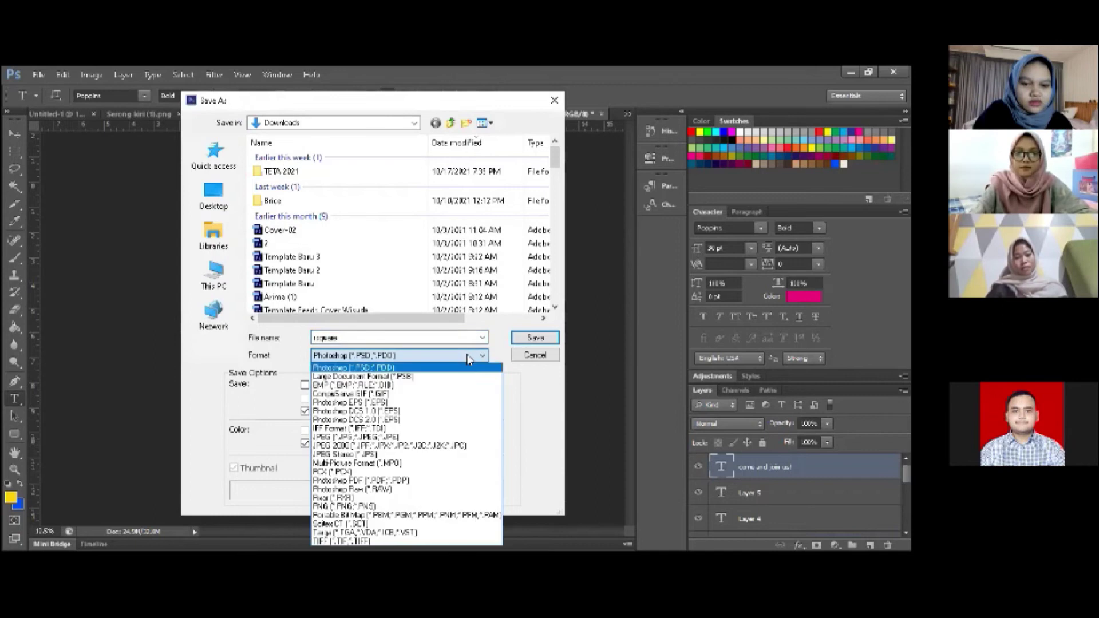
click(355, 437)
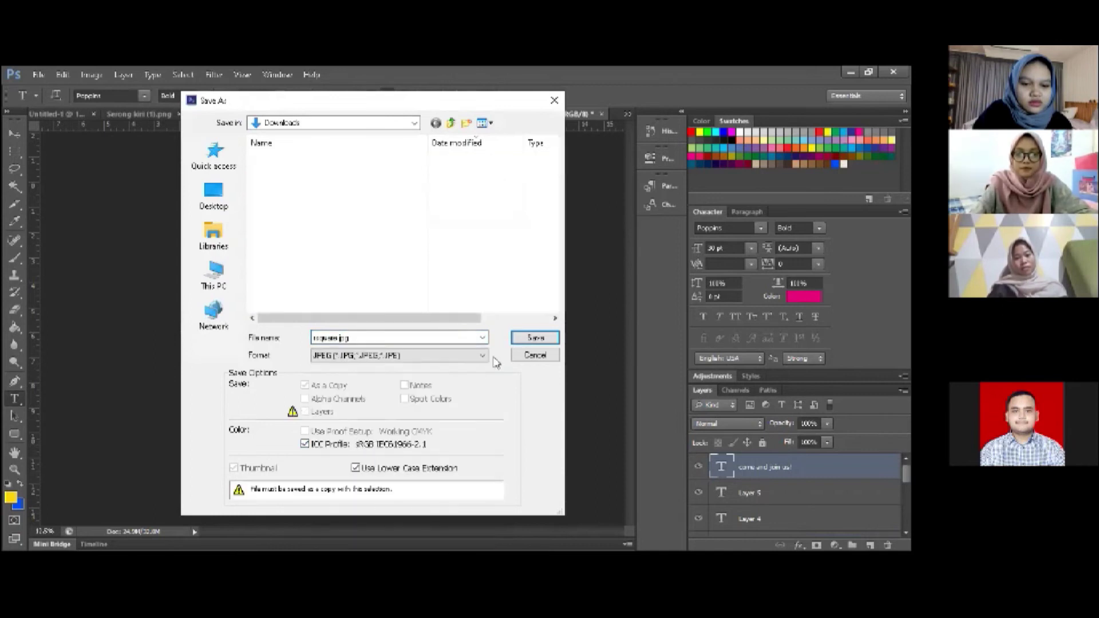
click(535, 338)
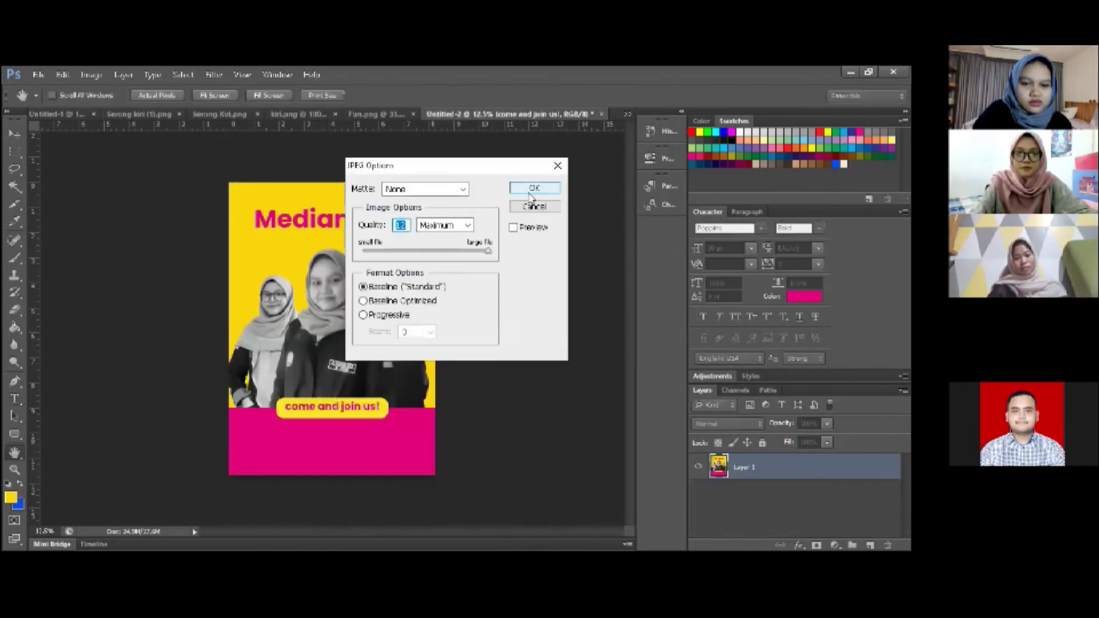
click(535, 188)
Open the exported rsquare.jpg and view the whole poster
click(39, 73)
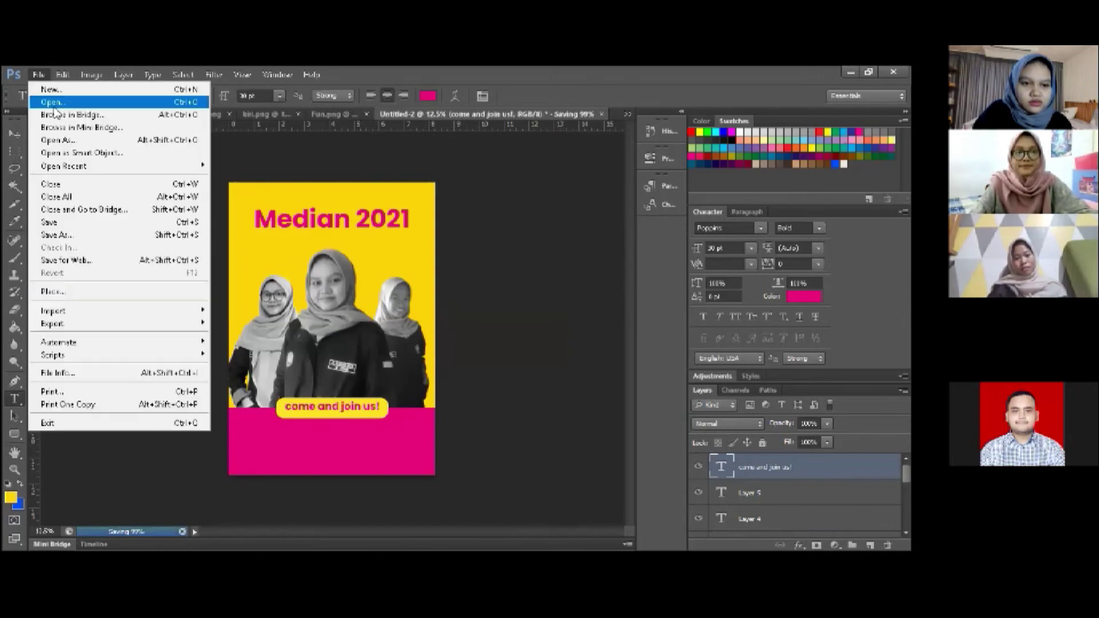
key(Return)
double_click(277, 180)
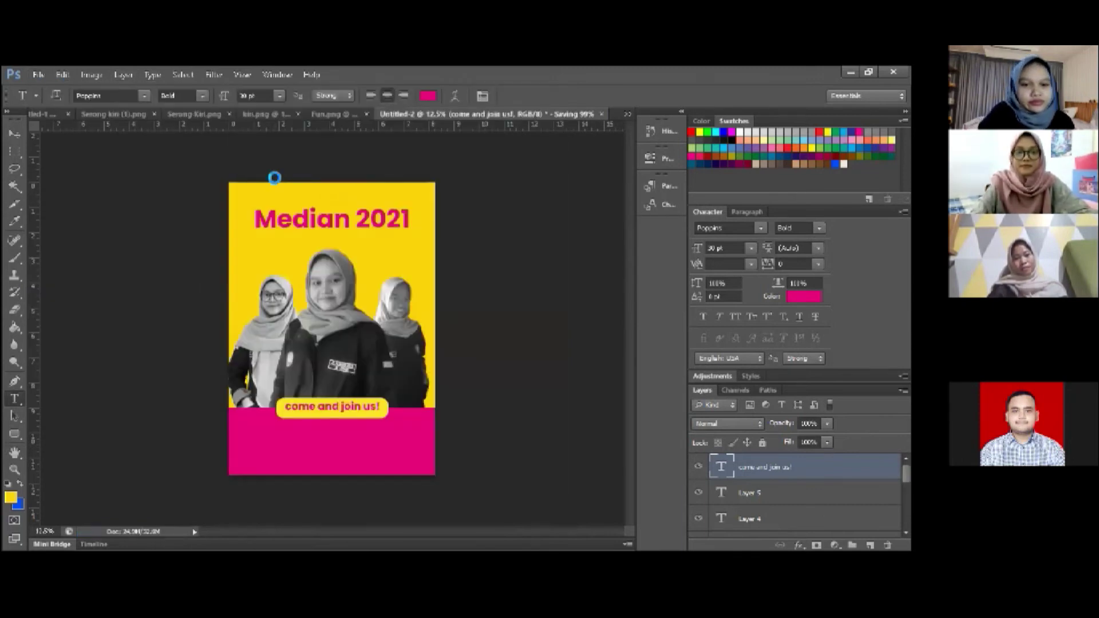
key(ctrl+minus)
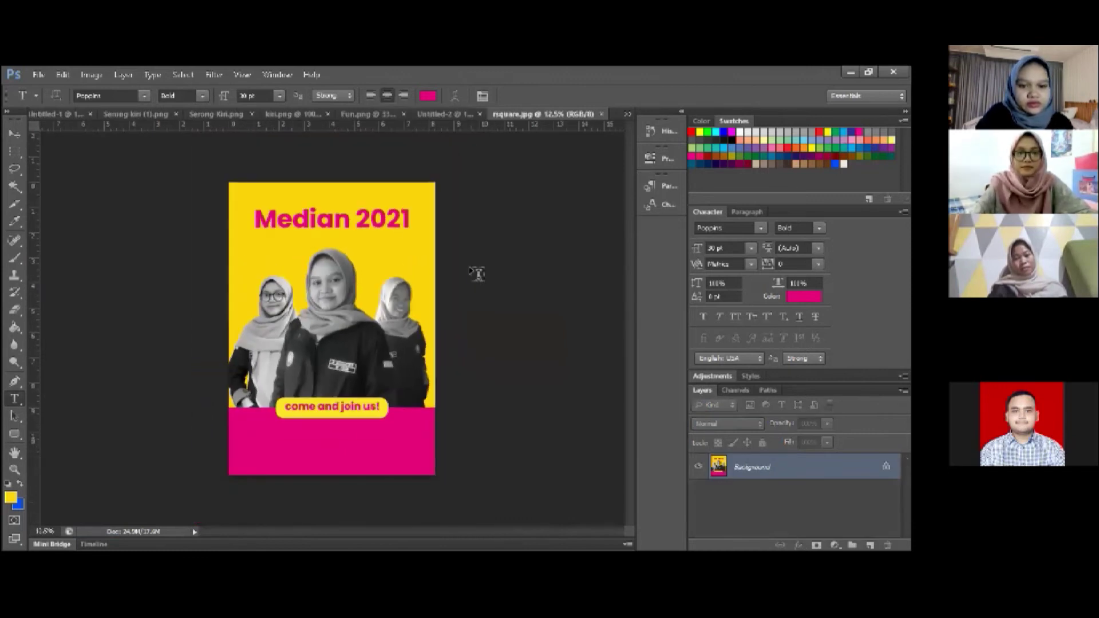
Test the tonal contrast of rsquare.jpg with a Black & White adjustment using automatic values, and undo the conversion
click(92, 74)
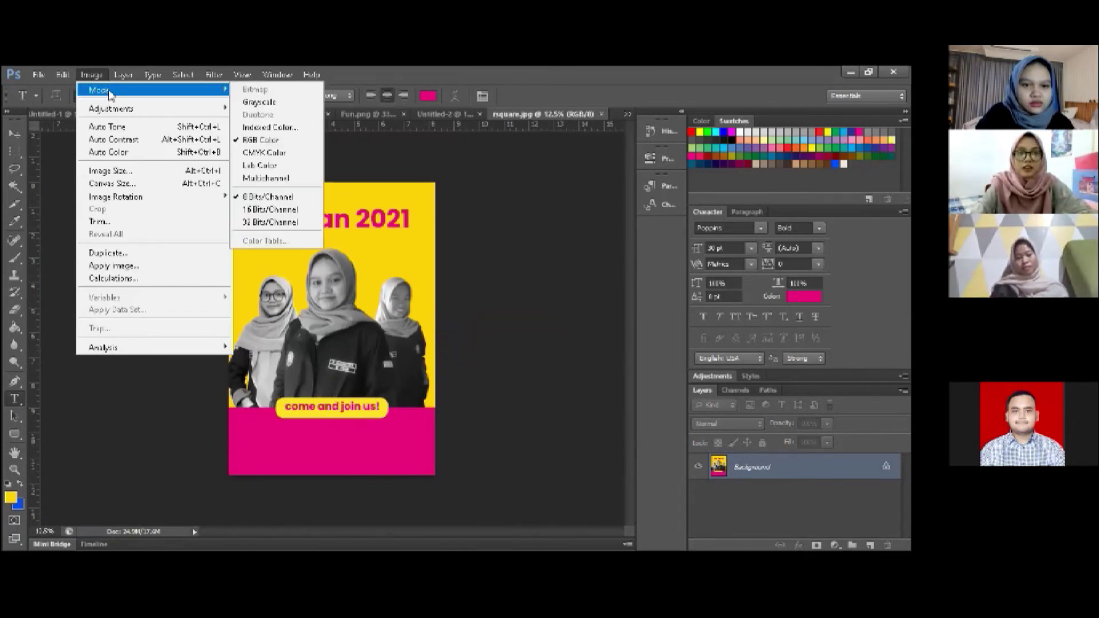
mouse_move(123, 109)
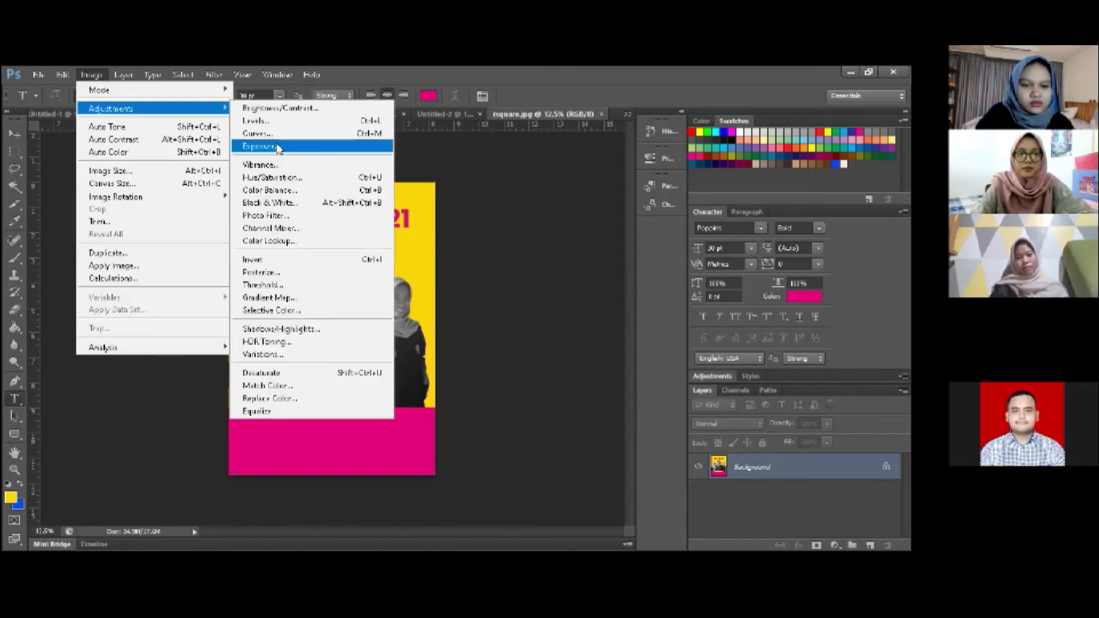
click(295, 205)
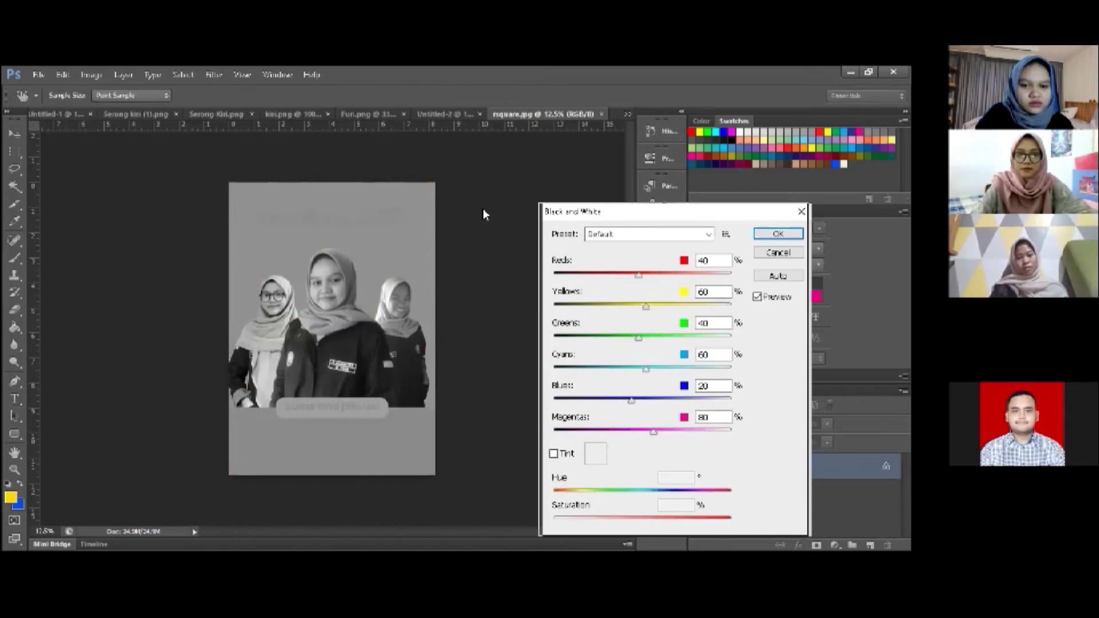
click(459, 221)
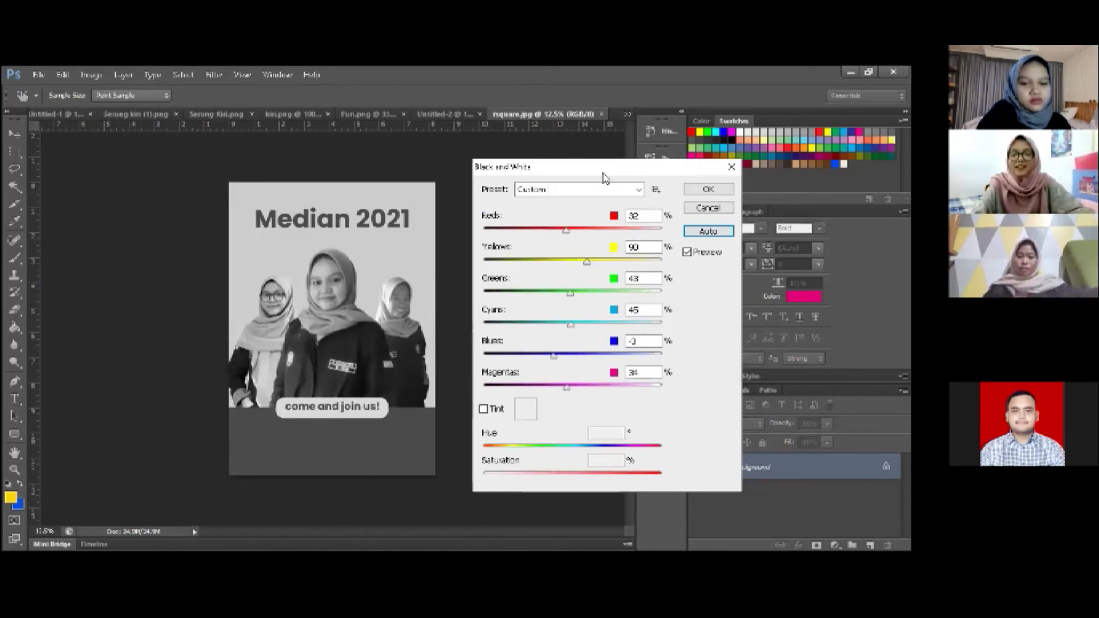
drag(593, 176, 740, 192)
drag(815, 184, 514, 175)
click(532, 177)
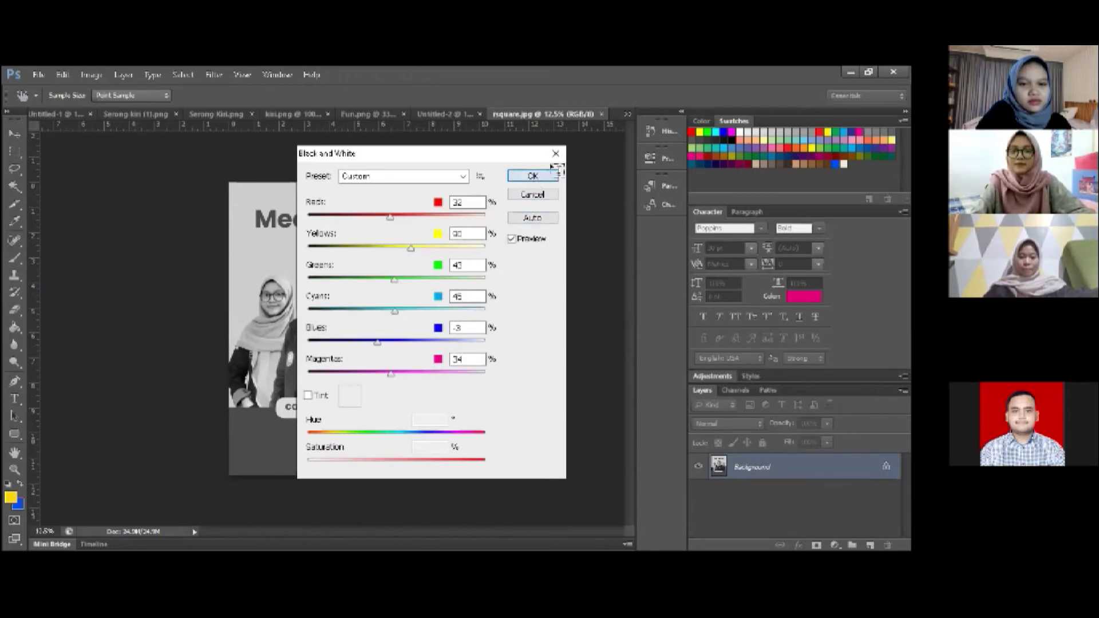
key(ctrl+z)
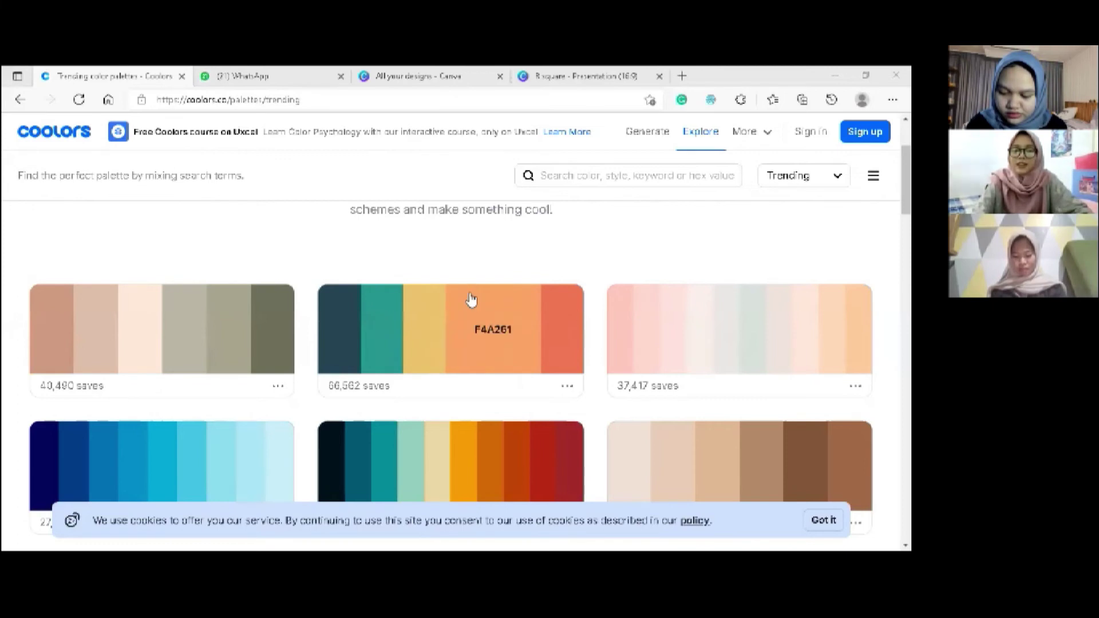
Browse the trending color palettes and compare their color combinations
scroll(481, 291, down, 3)
scroll(482, 291, up, 3)
scroll(481, 291, down, 1)
scroll(815, 223, down, 1)
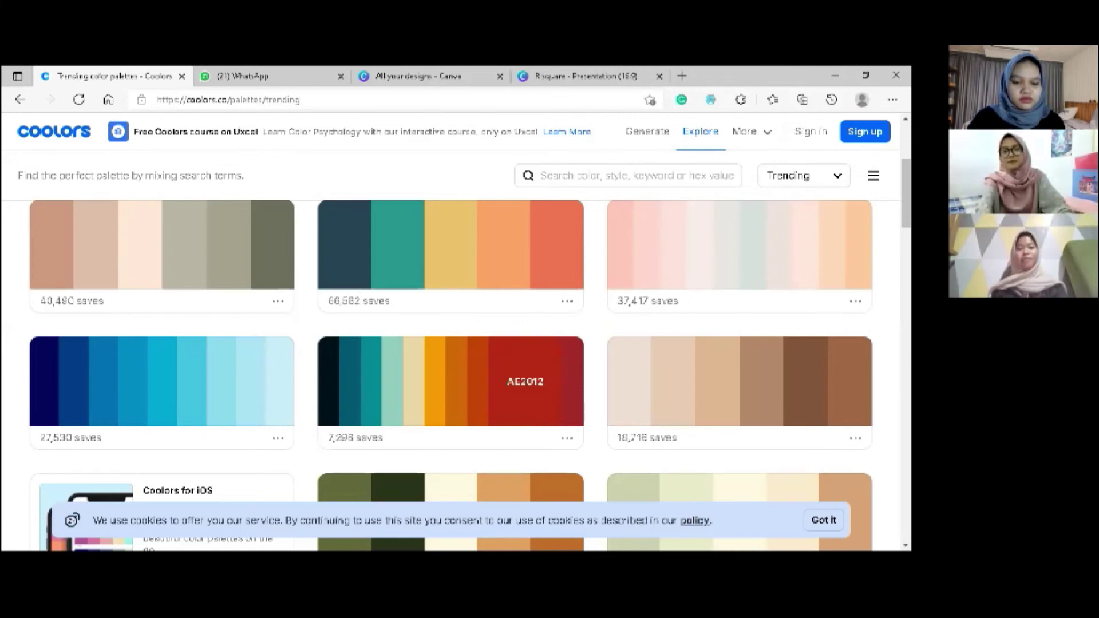
scroll(452, 355, down, 2)
scroll(452, 355, up, 3)
scroll(452, 355, down, 6)
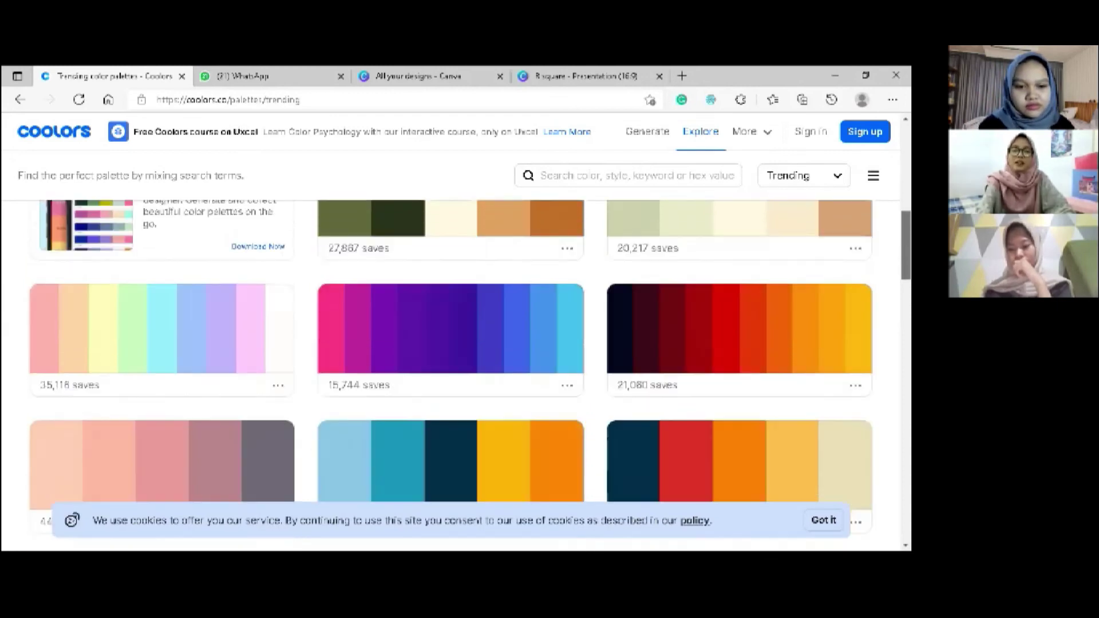
scroll(452, 354, down, 5)
scroll(452, 355, up, 3)
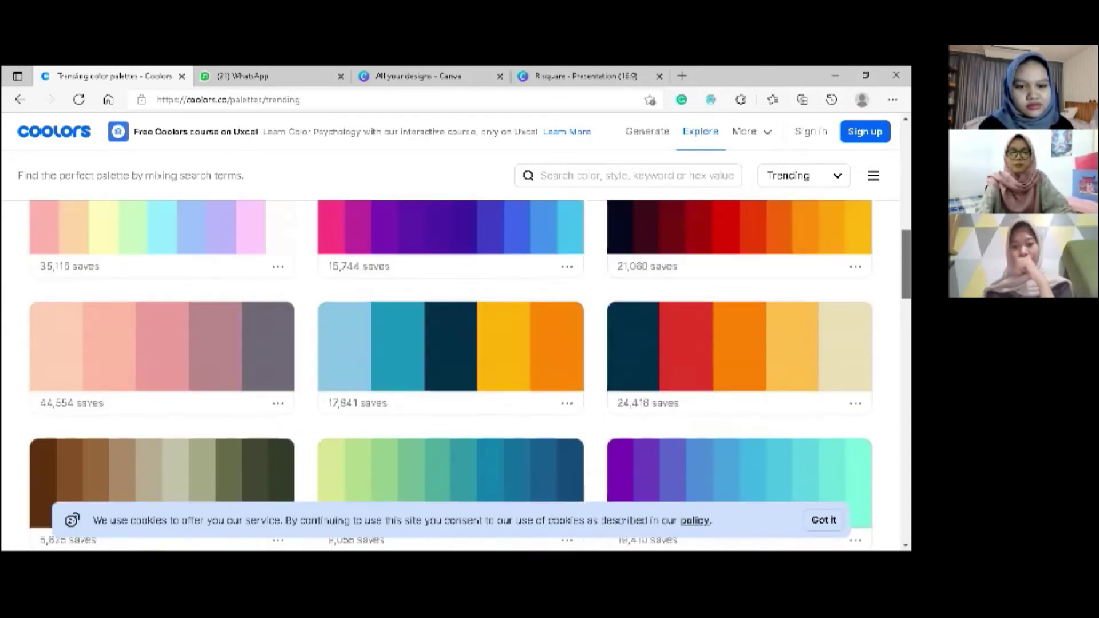
scroll(452, 355, up, 10)
scroll(452, 355, down, 6)
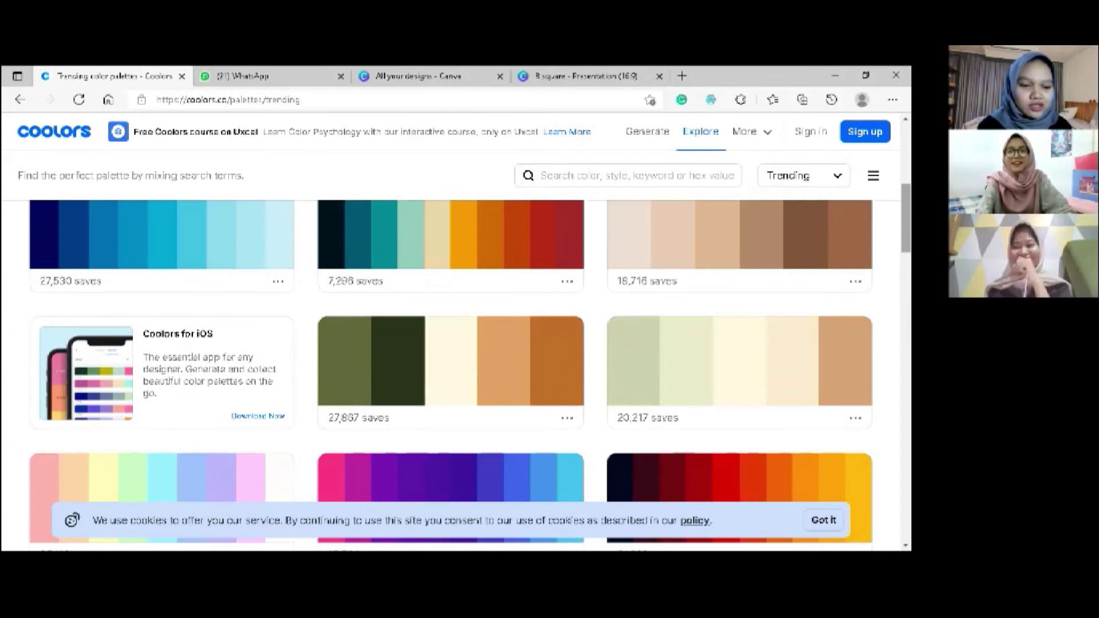
scroll(436, 256, up, 4)
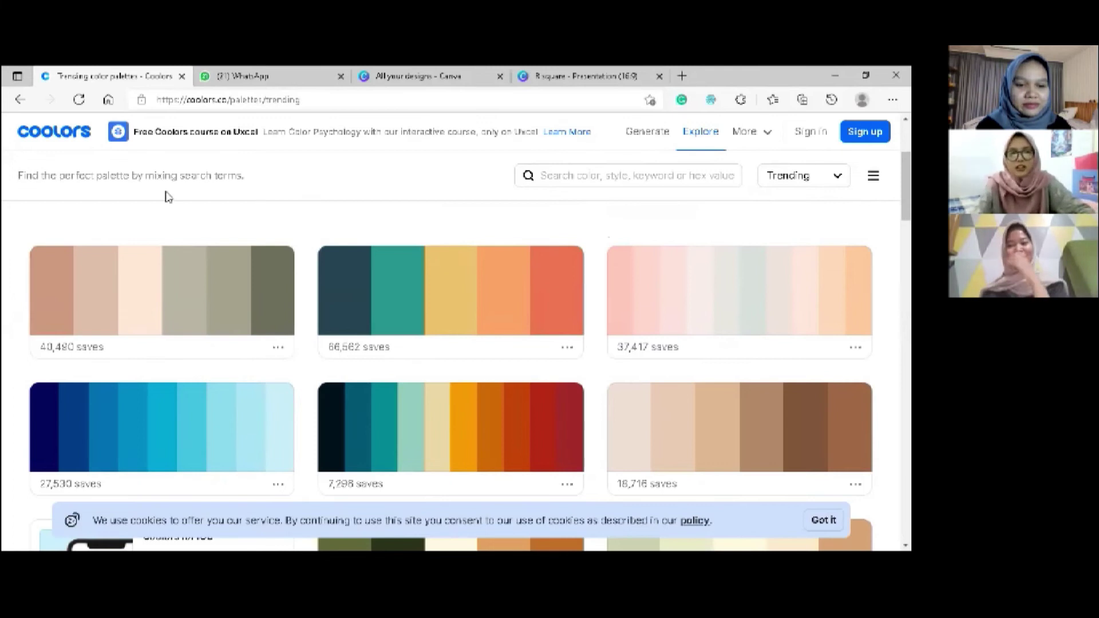
scroll(452, 344, down, 3)
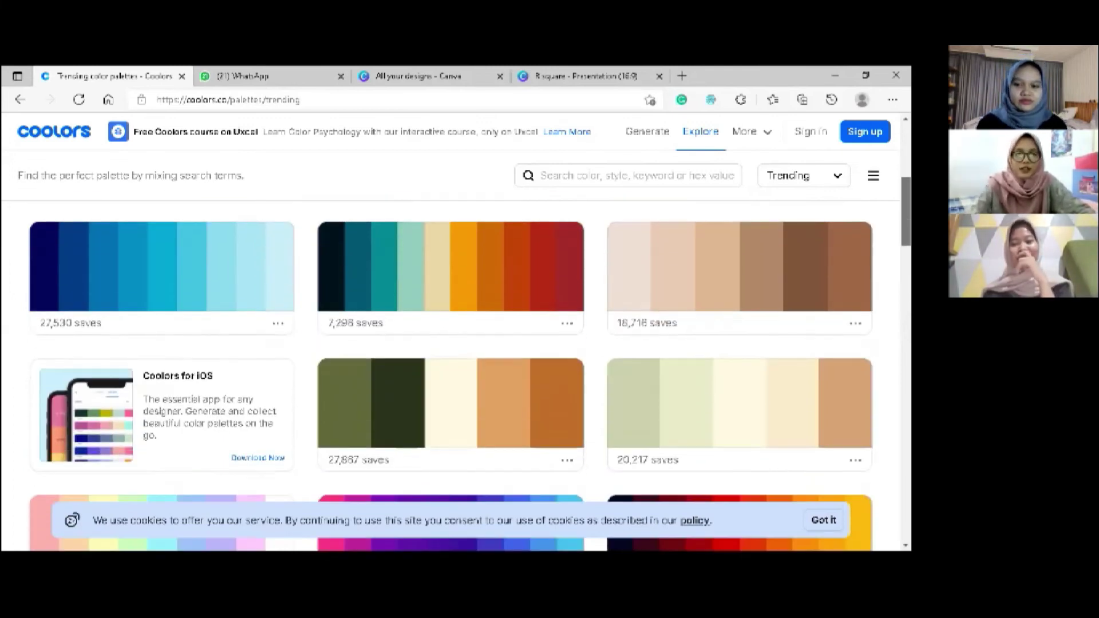
scroll(453, 343, up, 5)
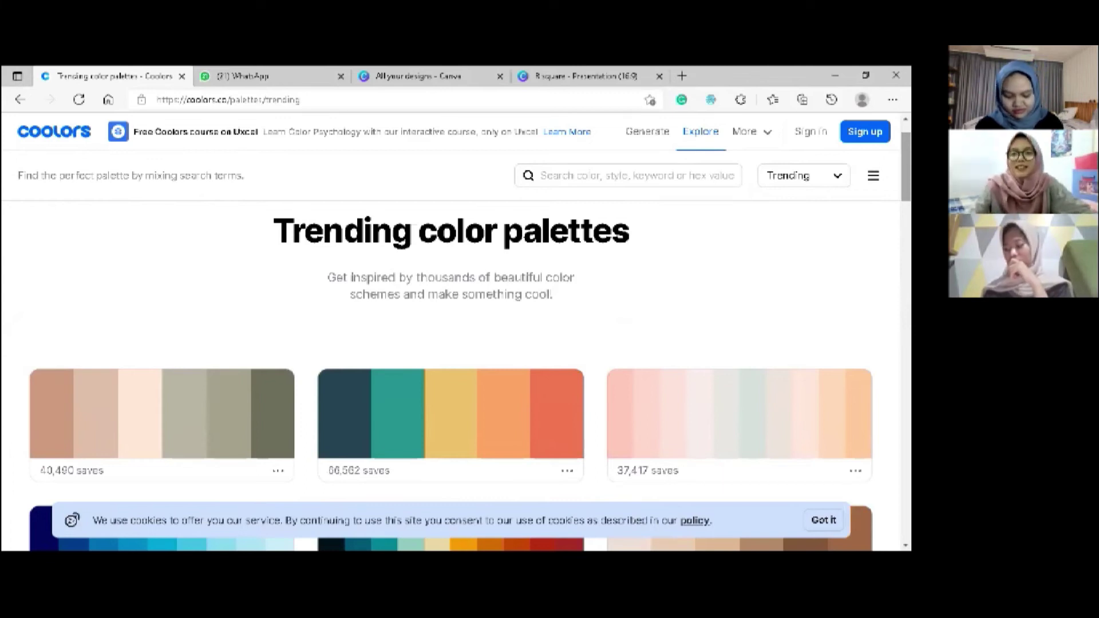
scroll(452, 372, down, 5)
scroll(452, 372, up, 5)
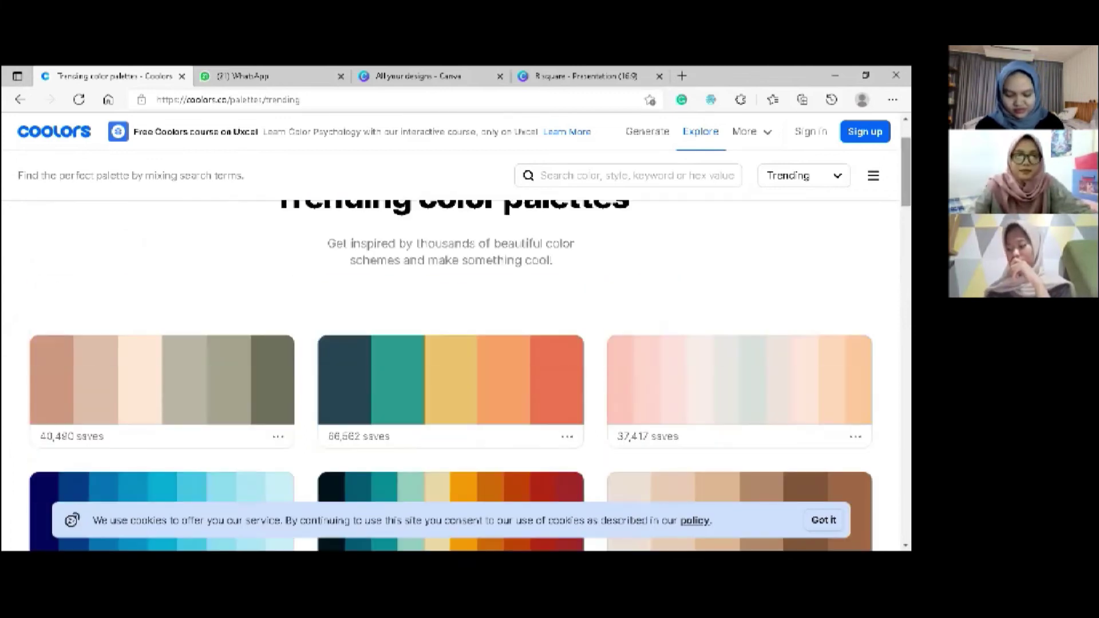
Go to the Coolors home page and start the color scheme generator
click(79, 148)
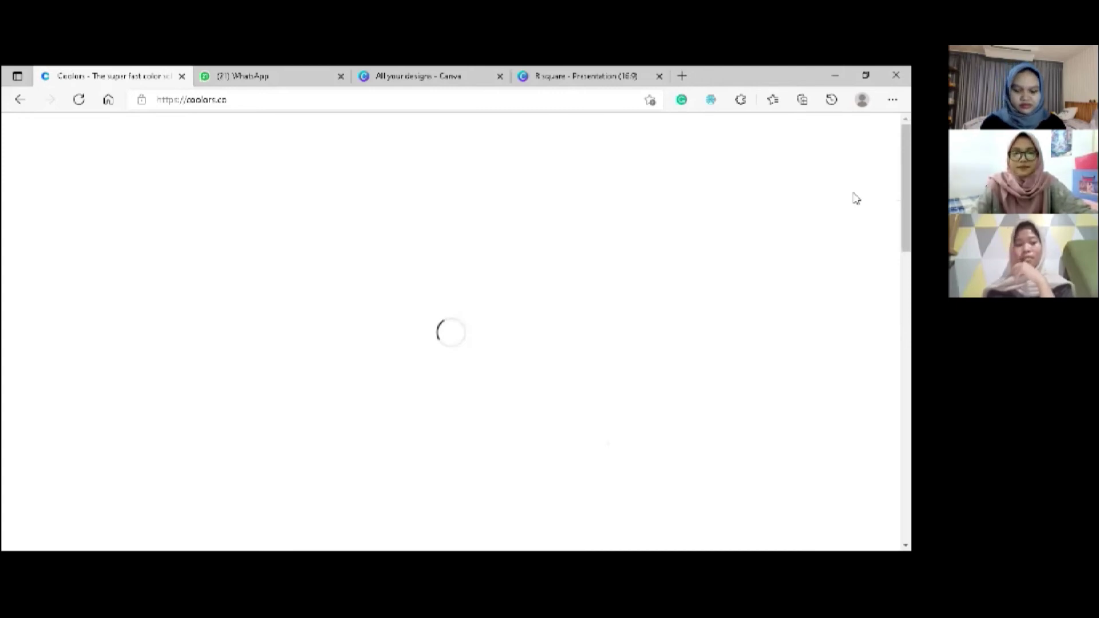
click(221, 467)
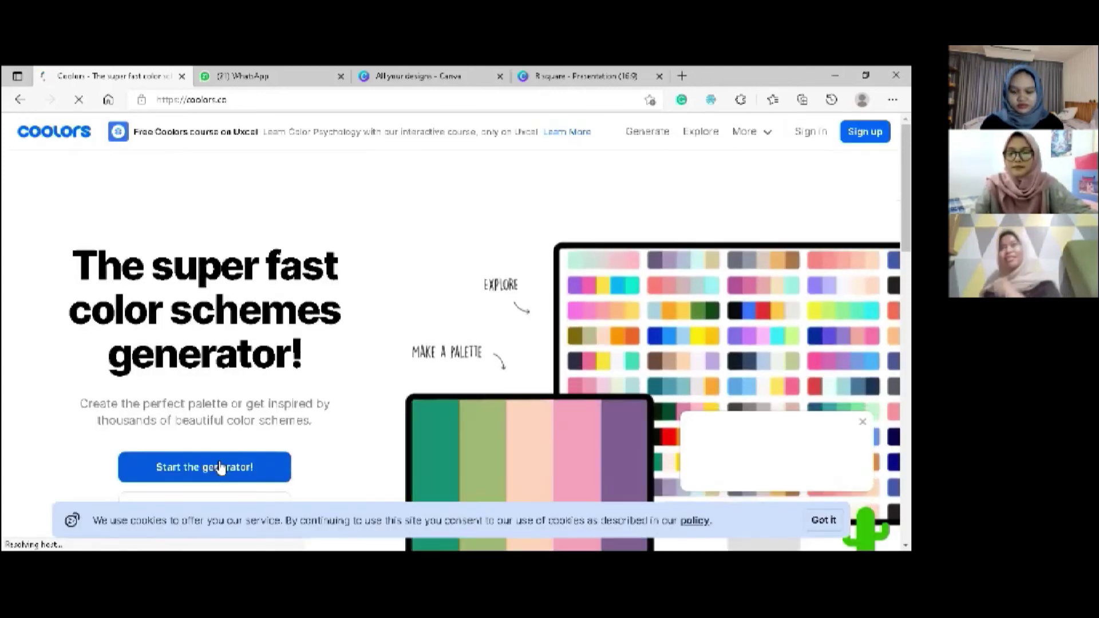